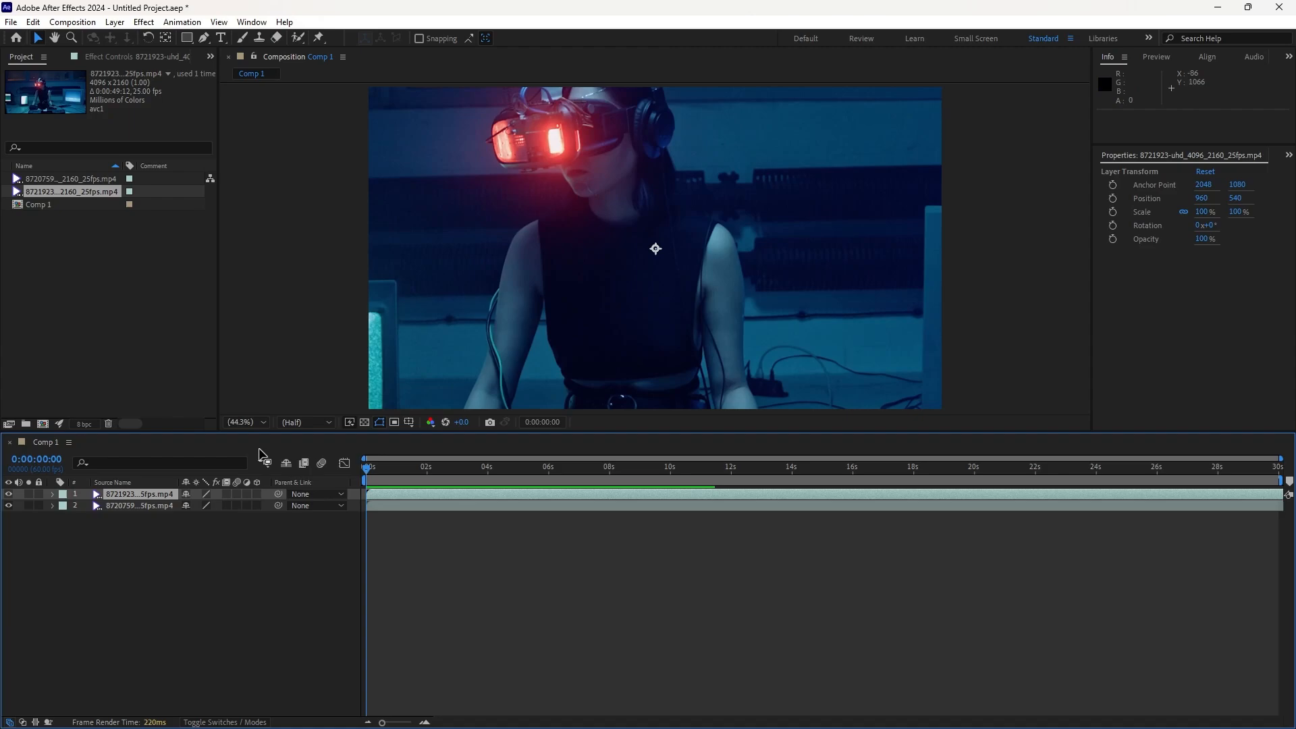
- Set the scale of the upper video layer, 8721923, to 52%
click(141, 496)
key(s)
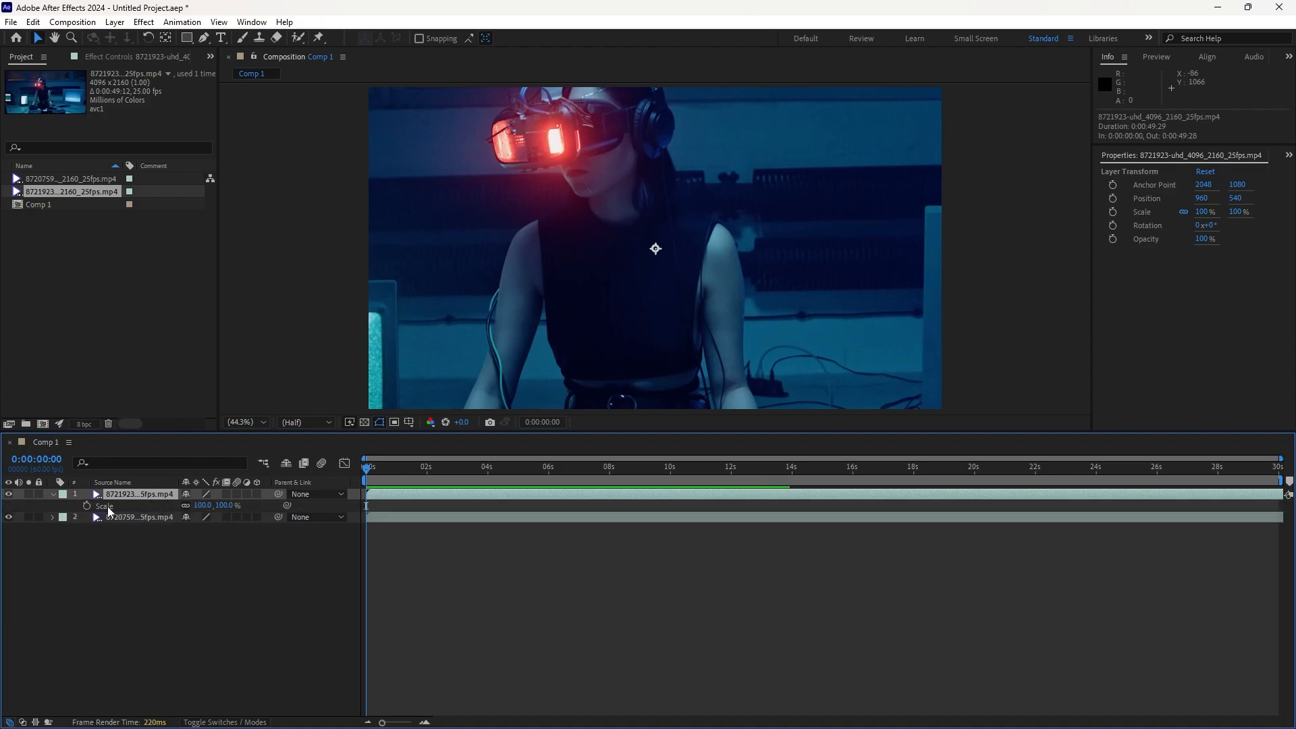
click(198, 506)
text(52)
key(Return)
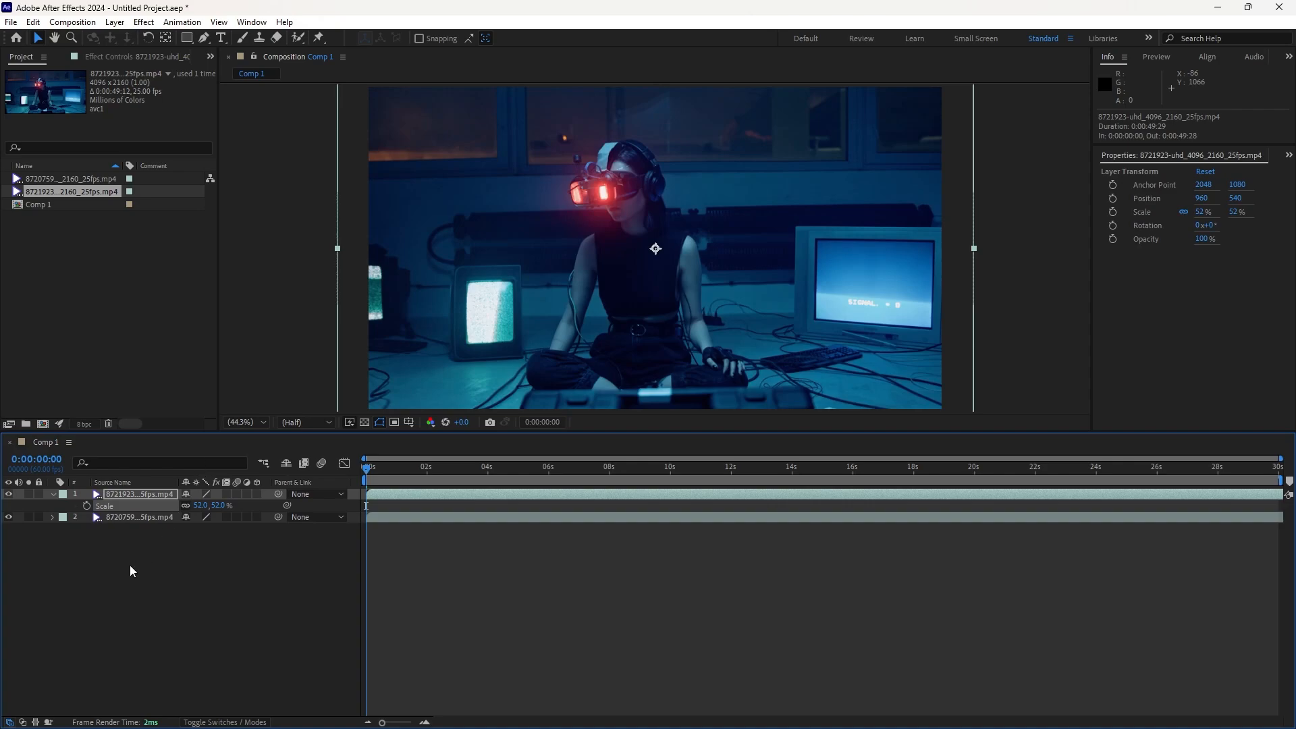
- Set the scale of the lower video layer, 8720759, to 52% and collapse the properties of both layers
click(148, 519)
key(s)
click(199, 528)
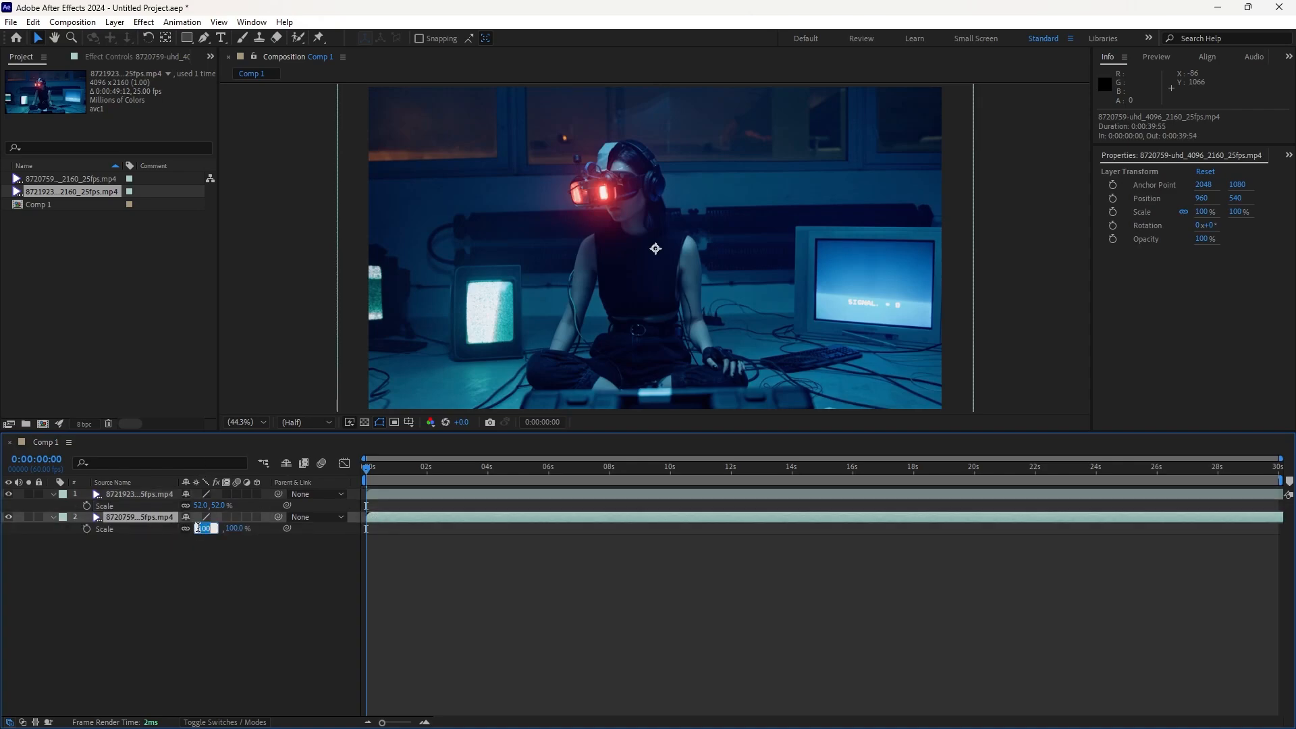
text(52)
key(Return)
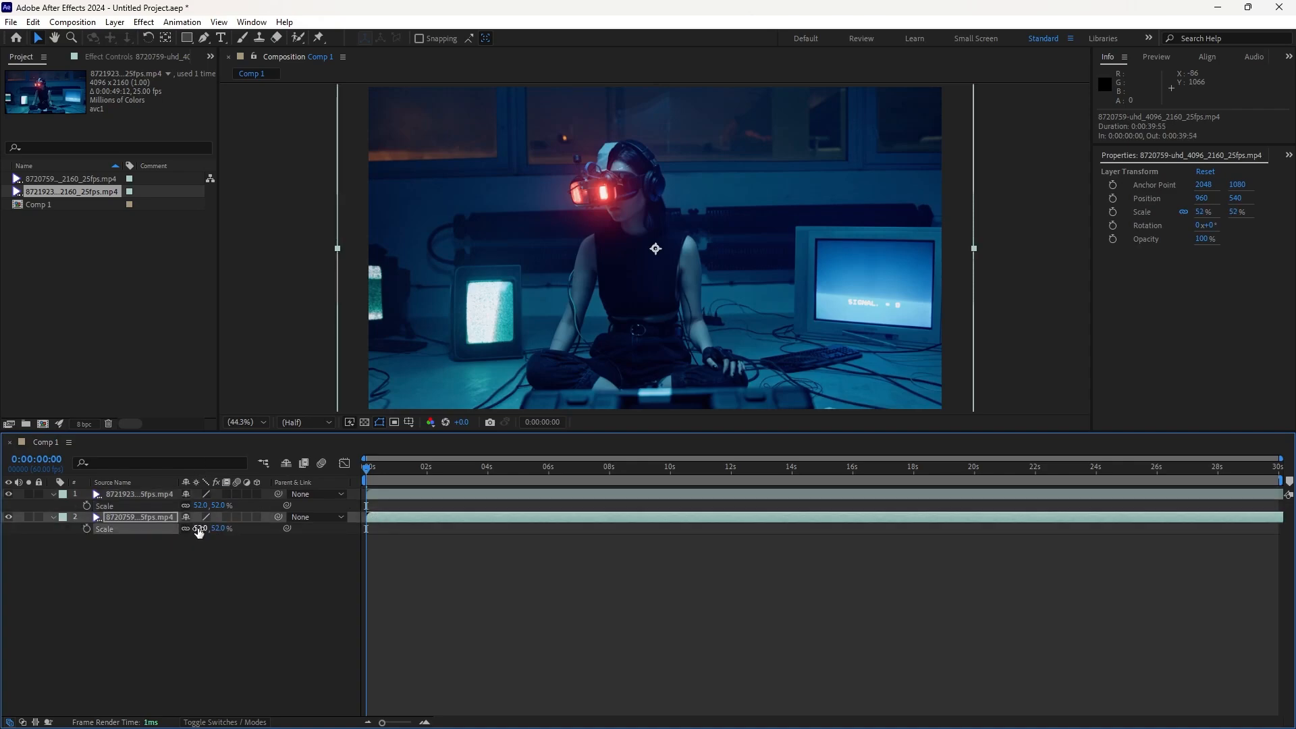
click(52, 495)
click(51, 506)
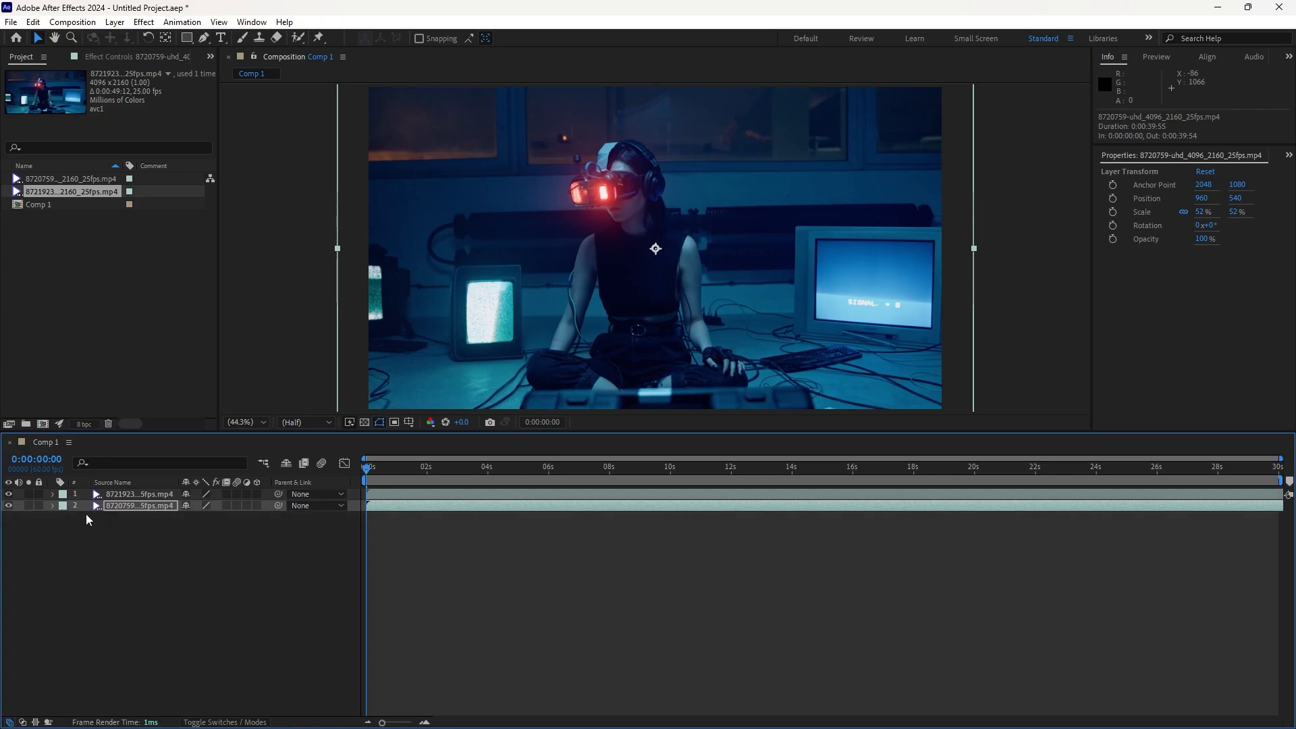
click(154, 563)
- Pre-compose the lower video layer under the name Footage1, leaving its attributes in Comp 1
right_click(135, 504)
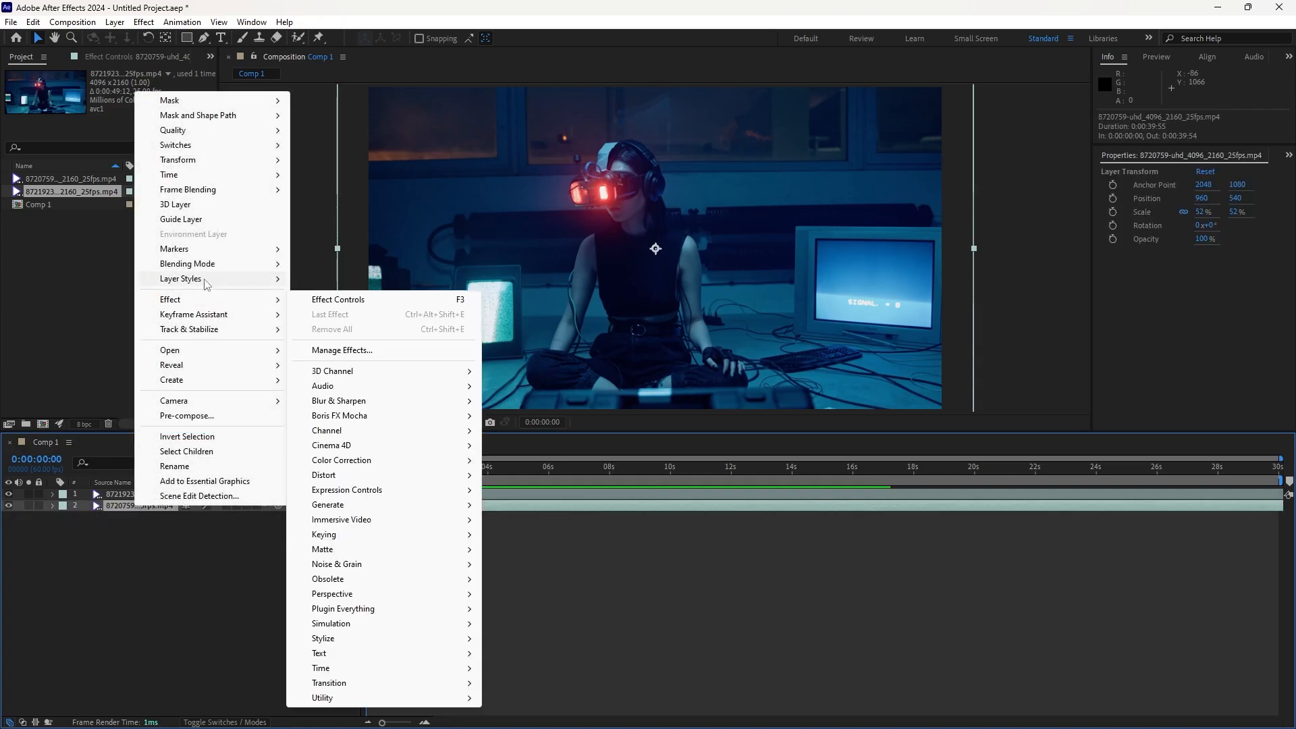
click(211, 414)
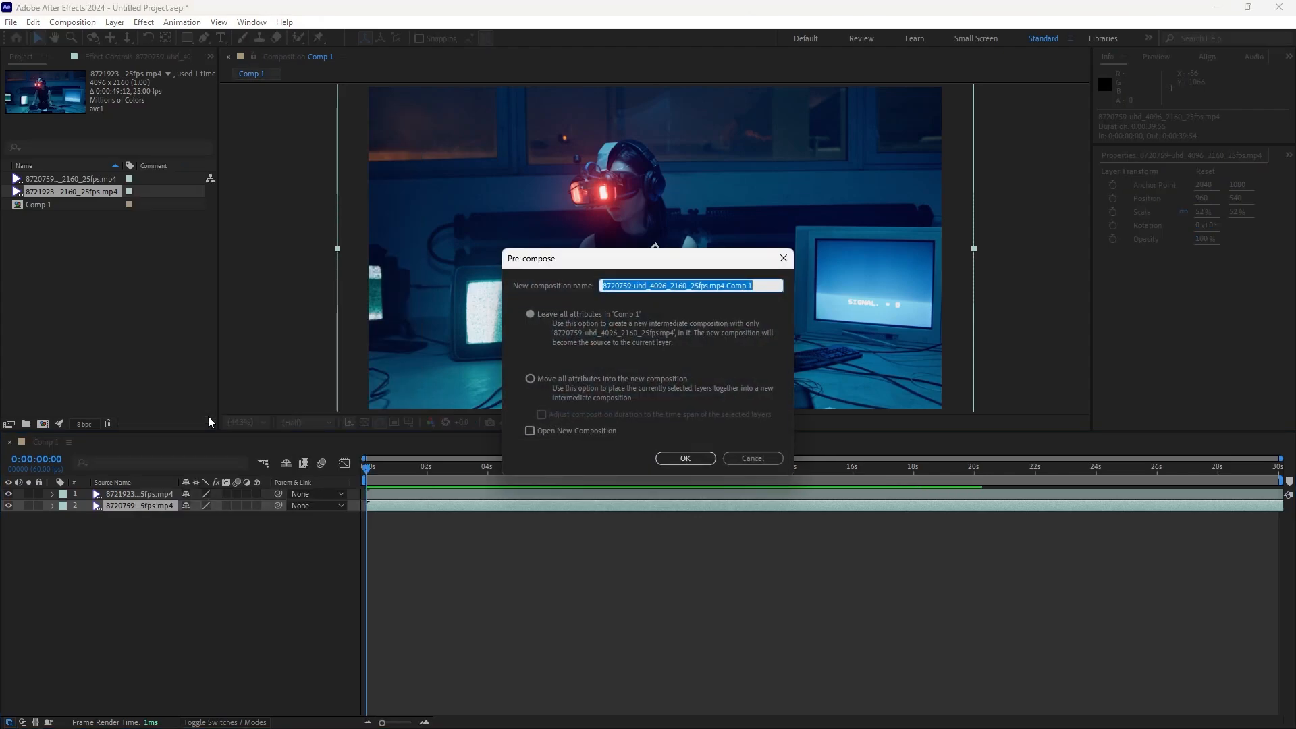
text(Footage)
key(BackSpace)
key(BackSpace)
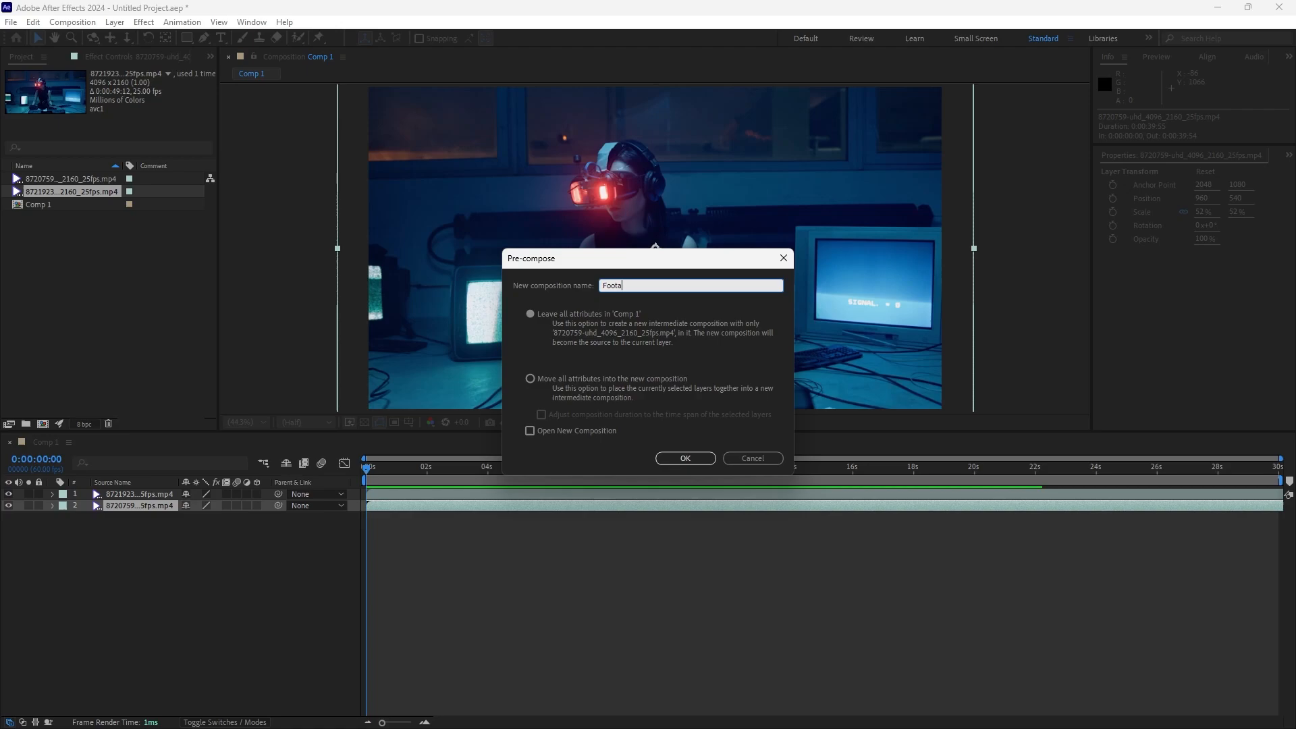
text(ge1)
key(Return)
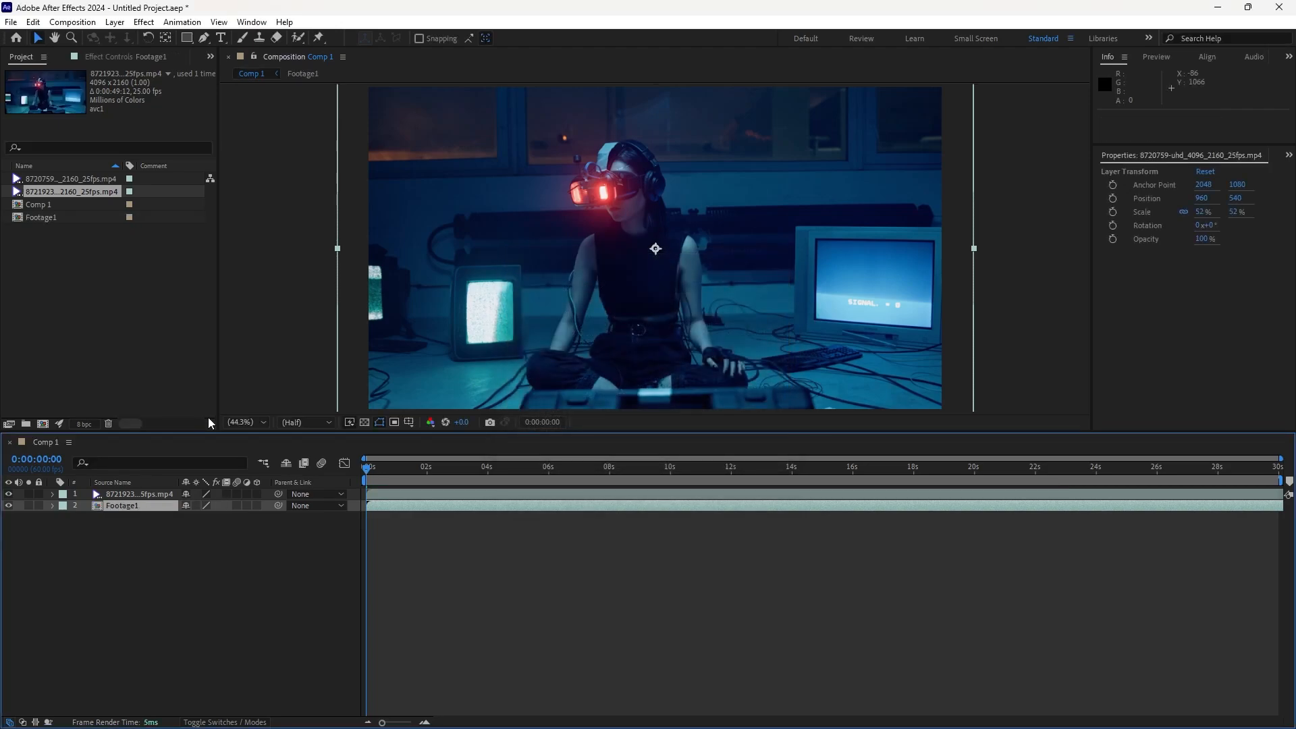
- Pre-compose the upper video layer under the name Footage2, leaving its attributes in Comp 1
right_click(137, 491)
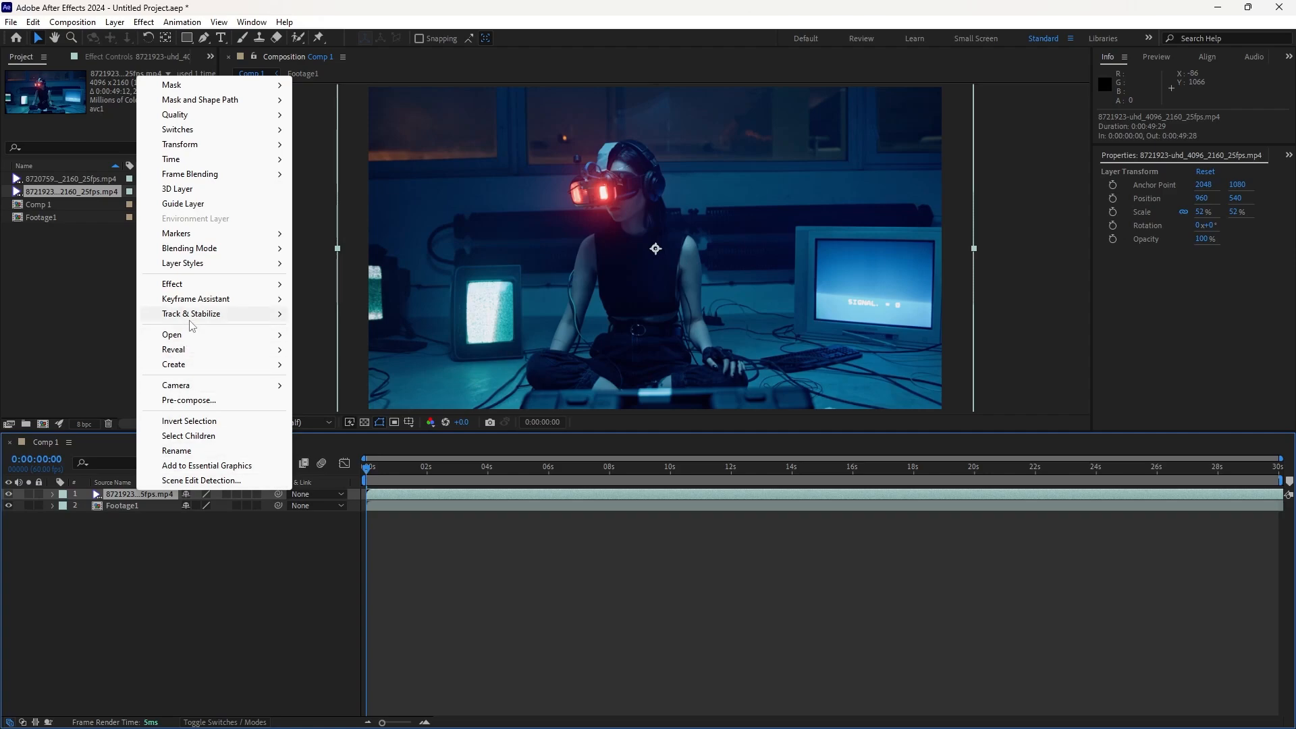
click(189, 400)
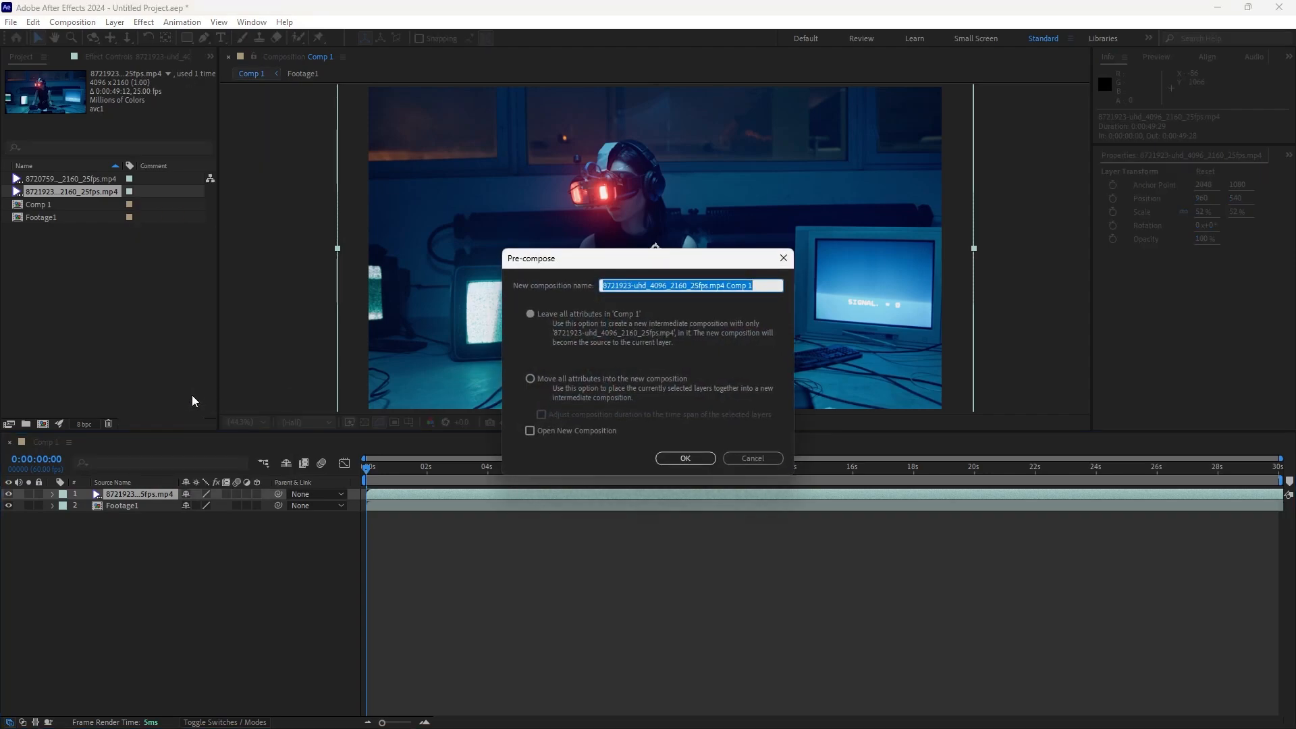
text(Footag)
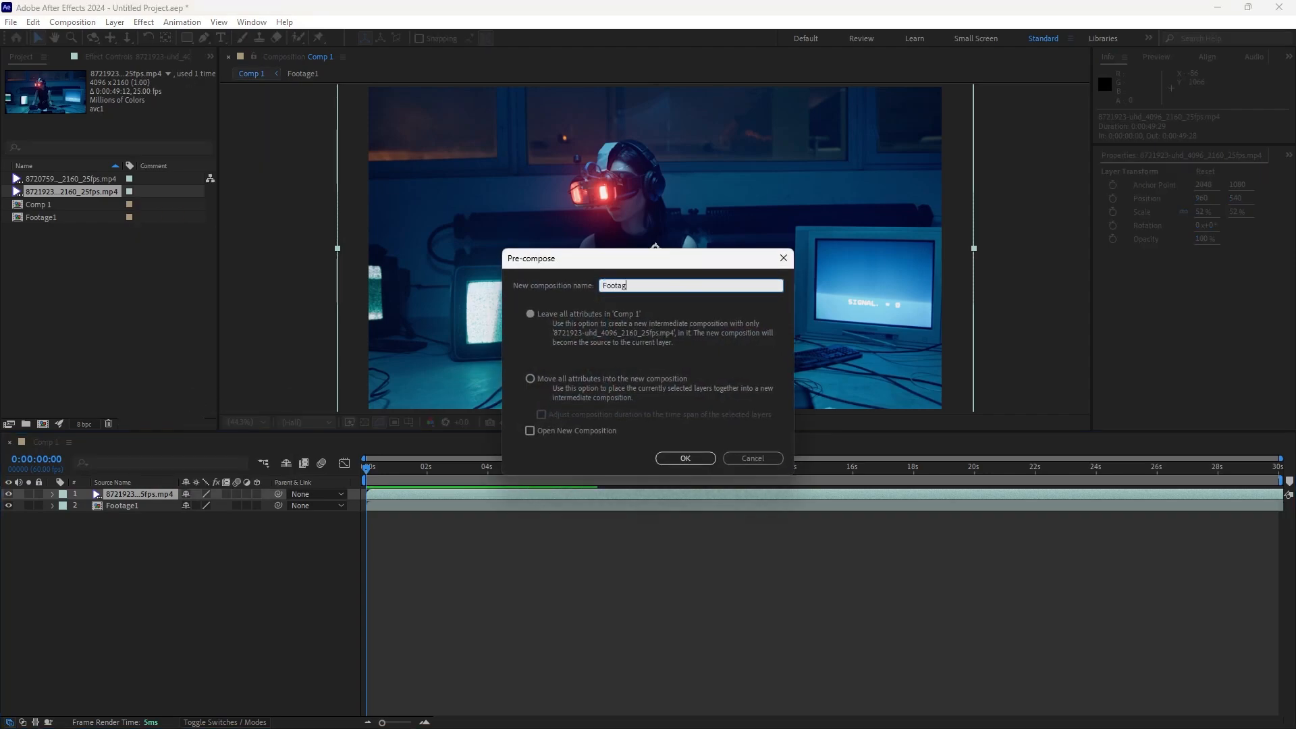
text(e2)
key(Return)
- Create a solid layer above the footage with its color set to black
click(119, 24)
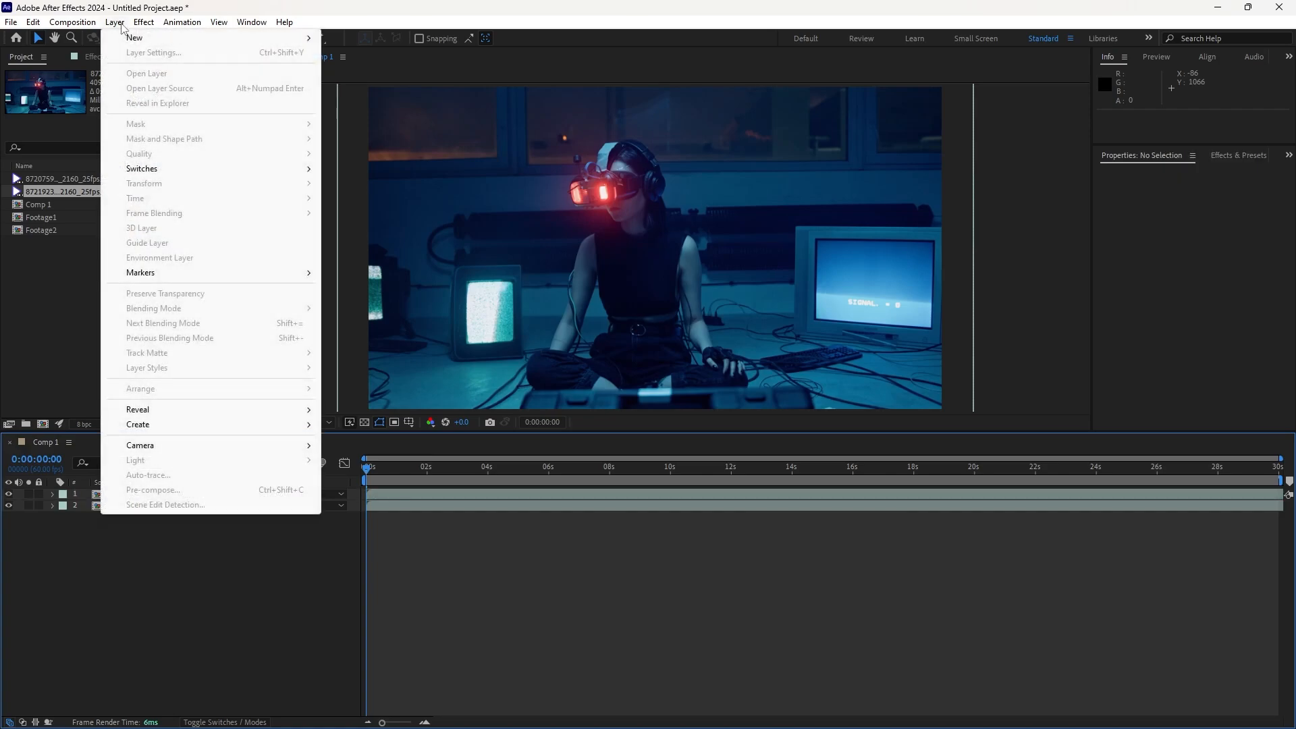
mouse_move(135, 39)
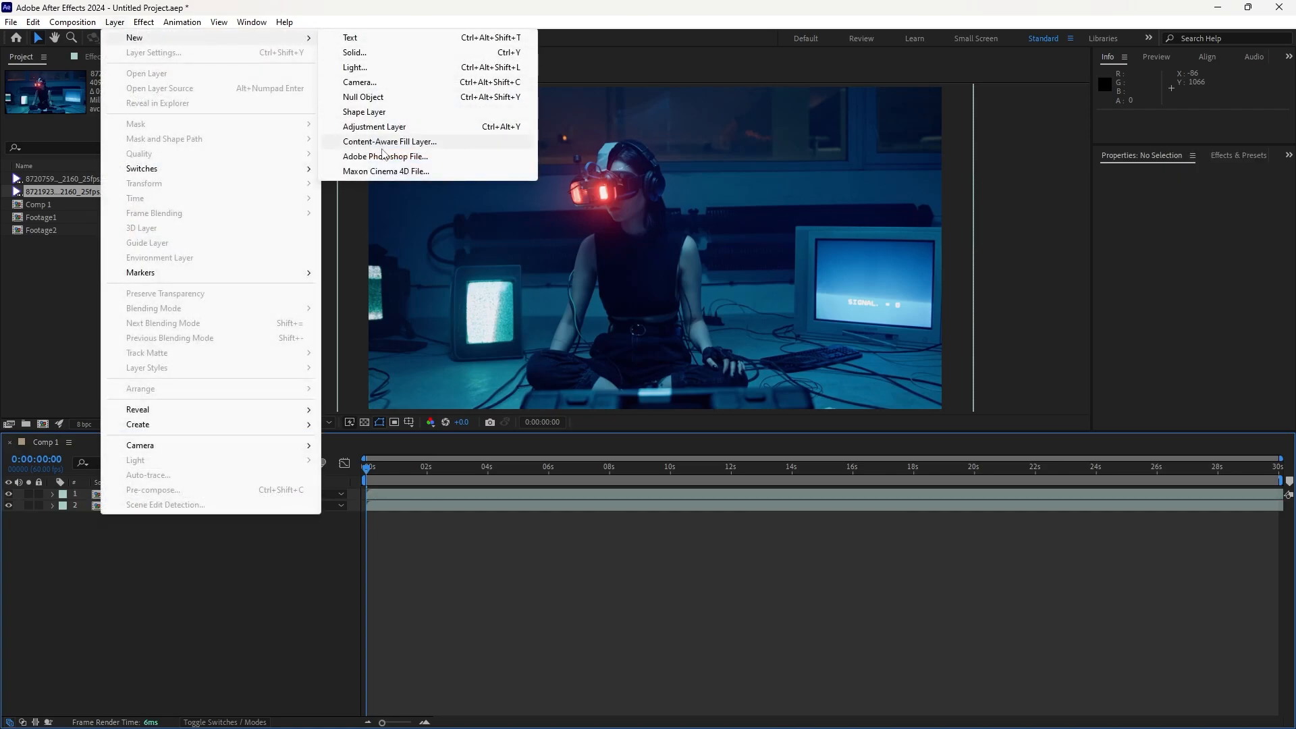
click(375, 55)
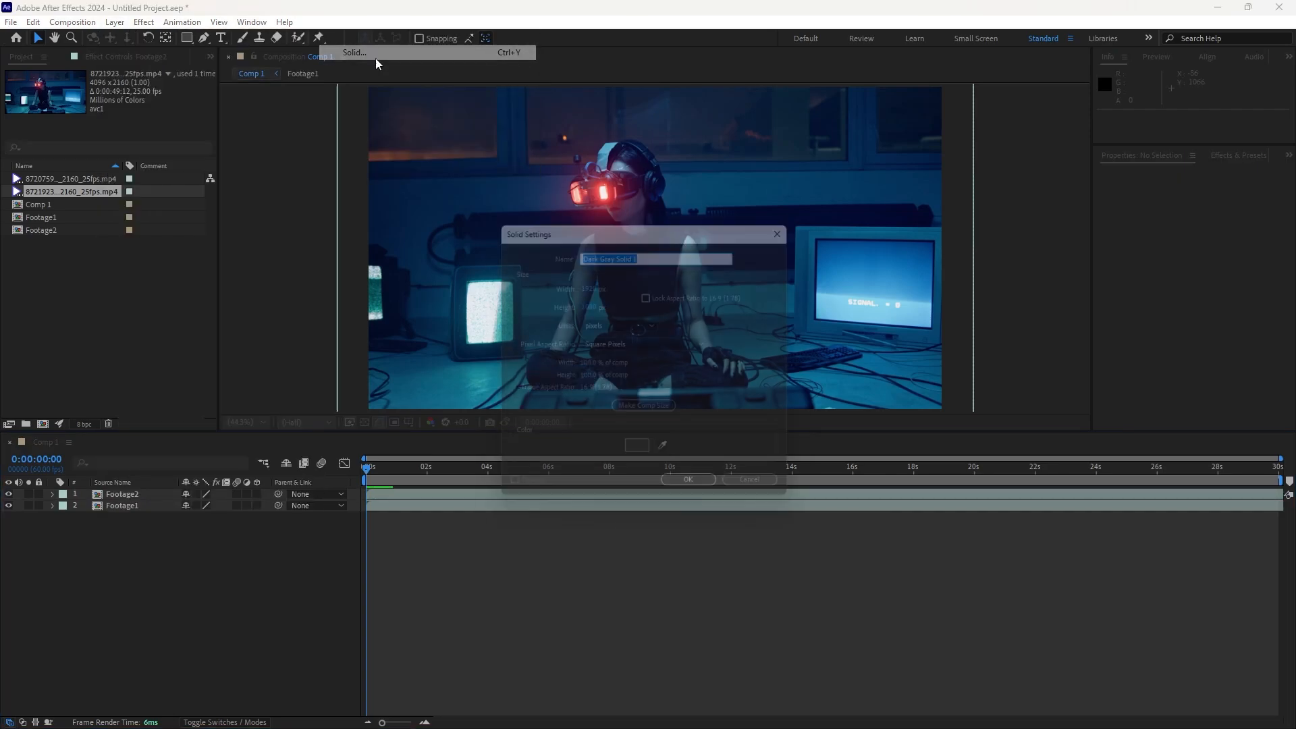
click(640, 456)
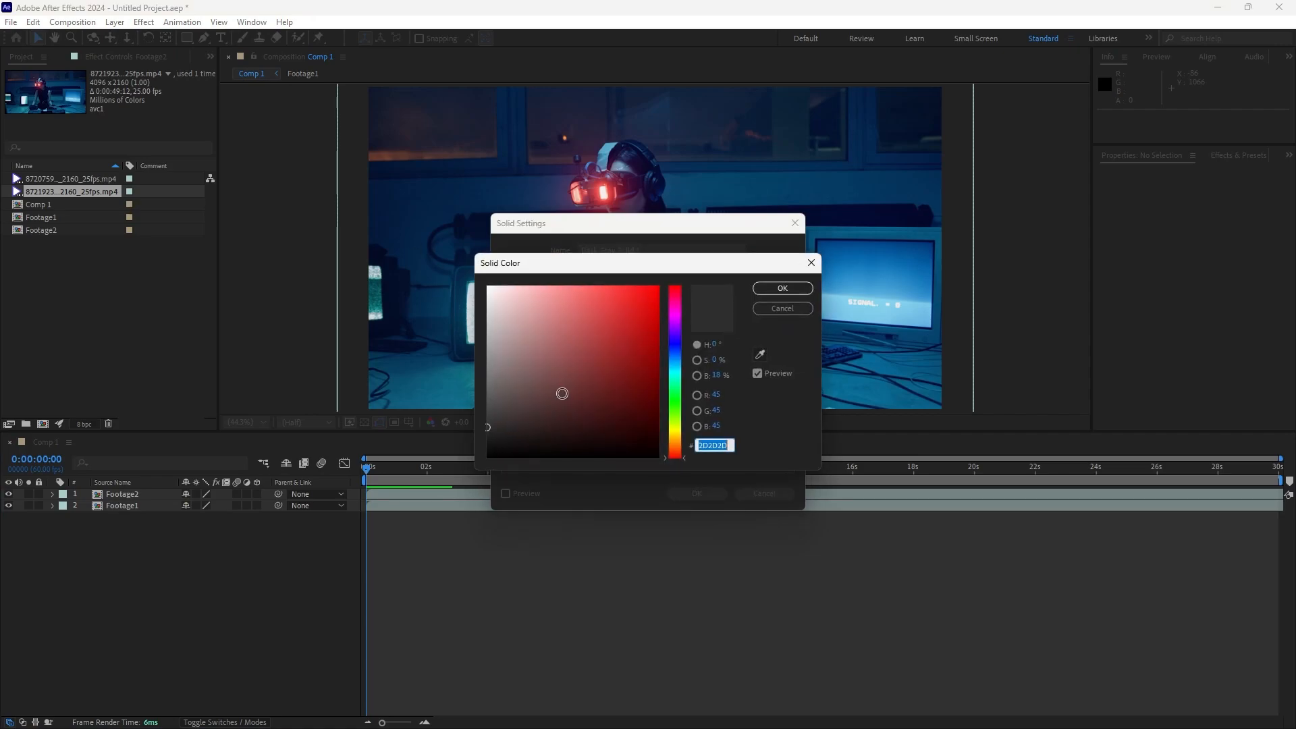
mouse_move(561, 391)
mouse_down()
mouse_move(498, 428)
mouse_move(483, 453)
mouse_up()
click(783, 289)
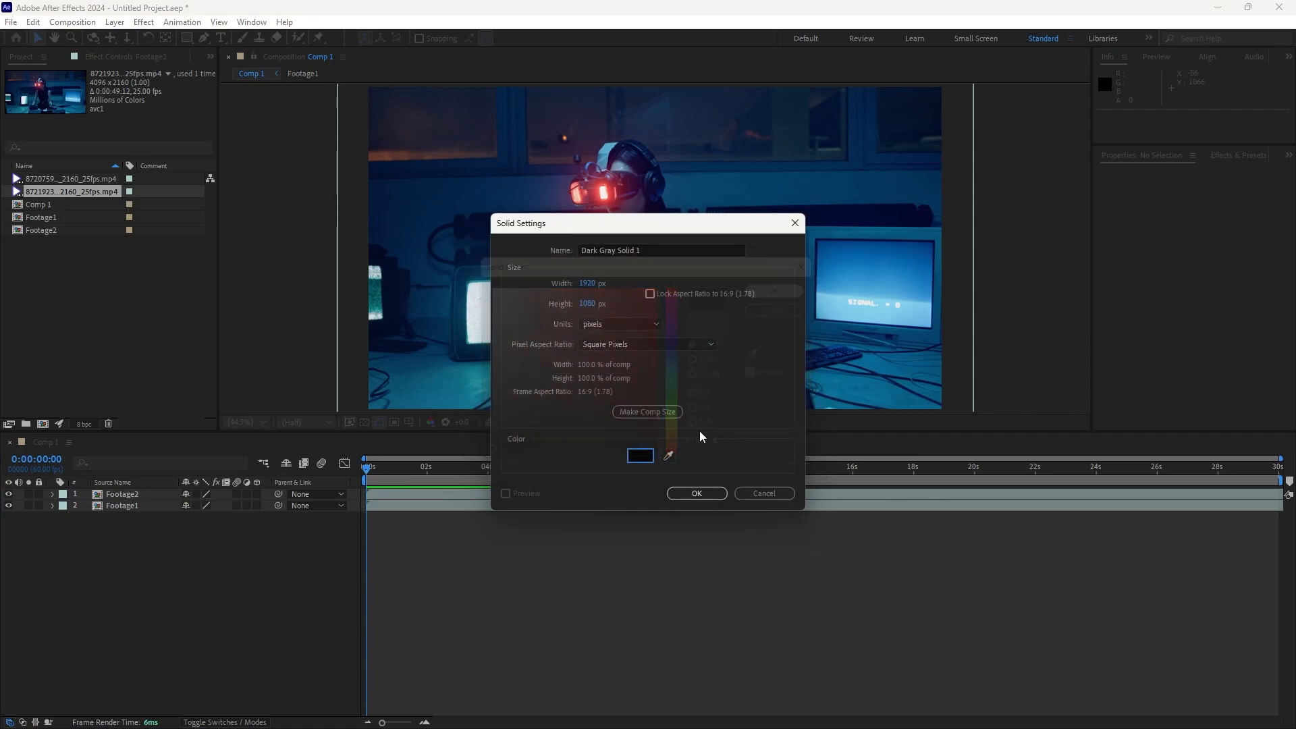
click(703, 495)
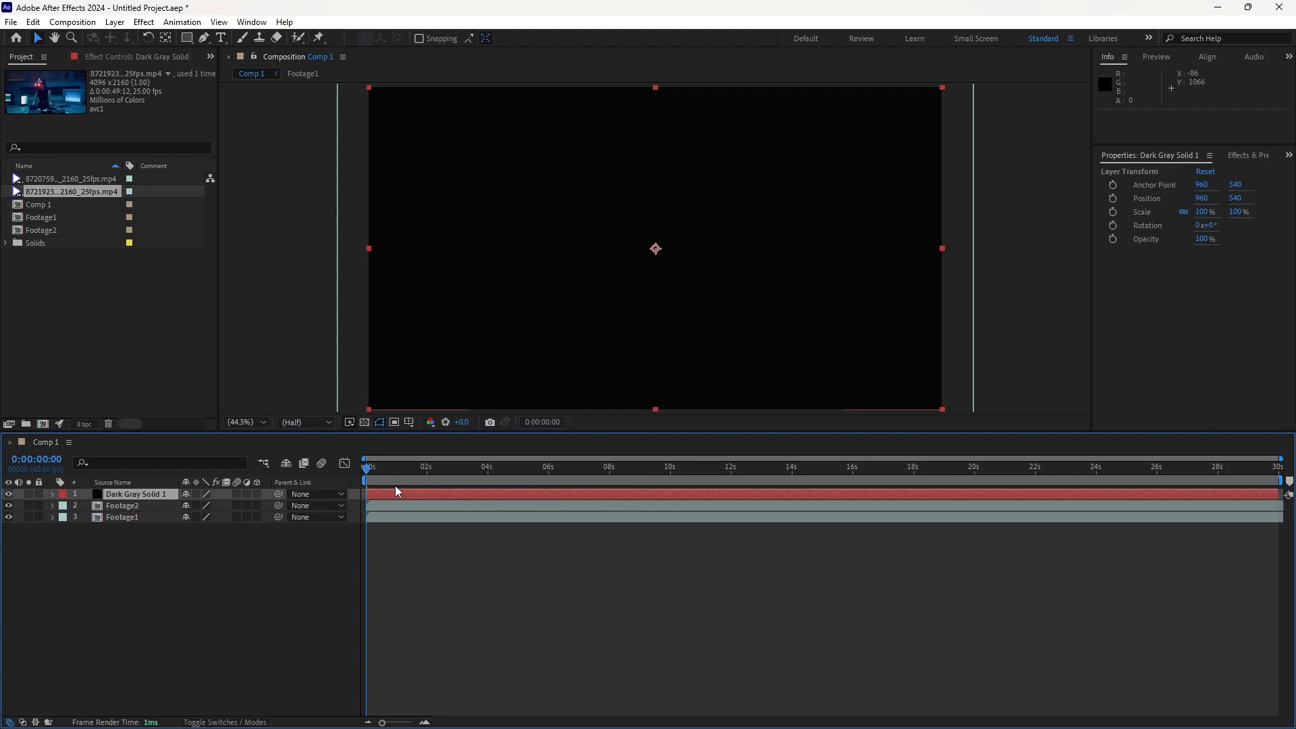
click(282, 220)
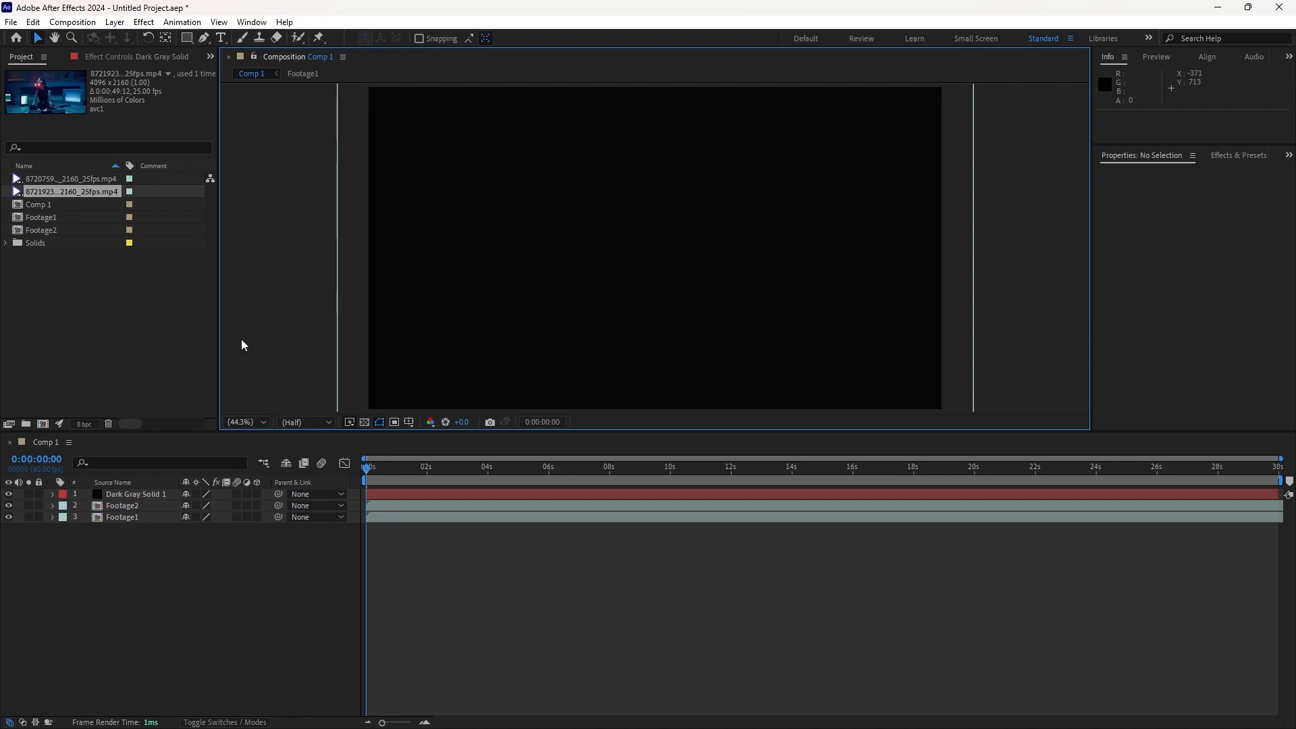
- Find the Fractal Noise effect in the effects library and apply it to the solid layer
click(154, 494)
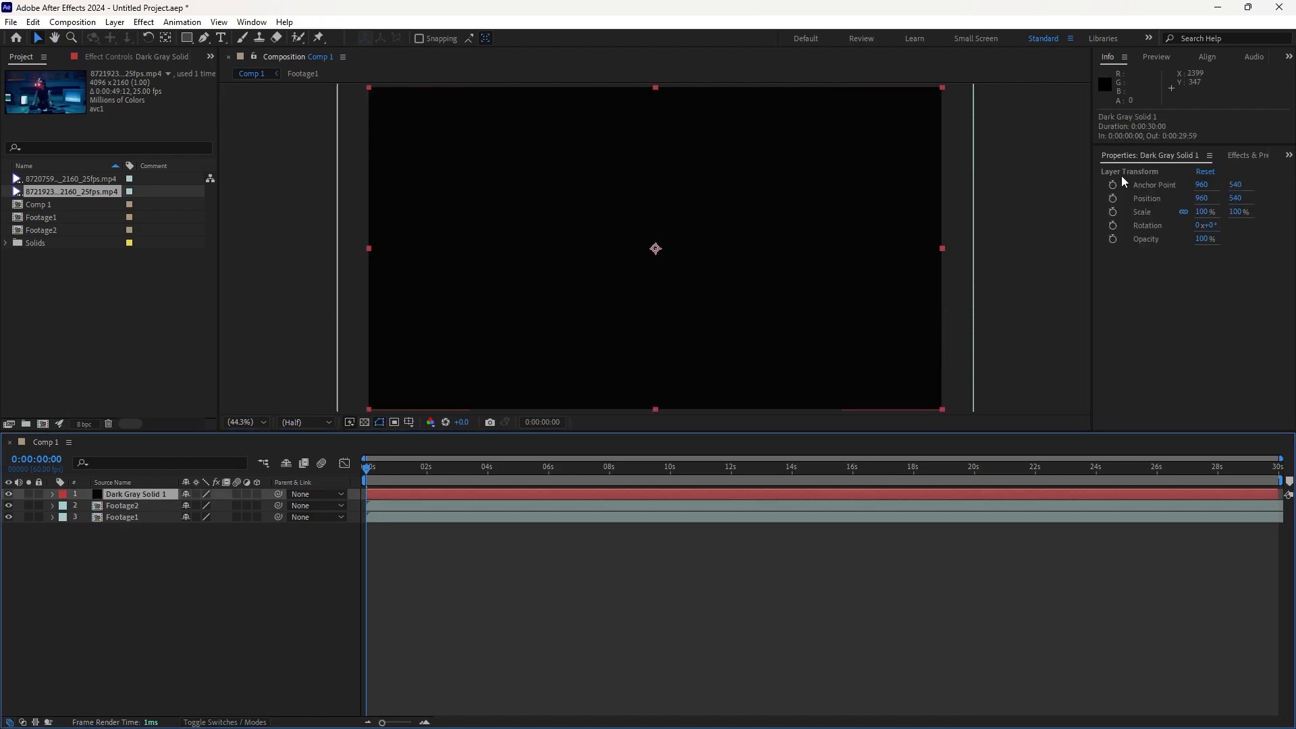
click(1239, 156)
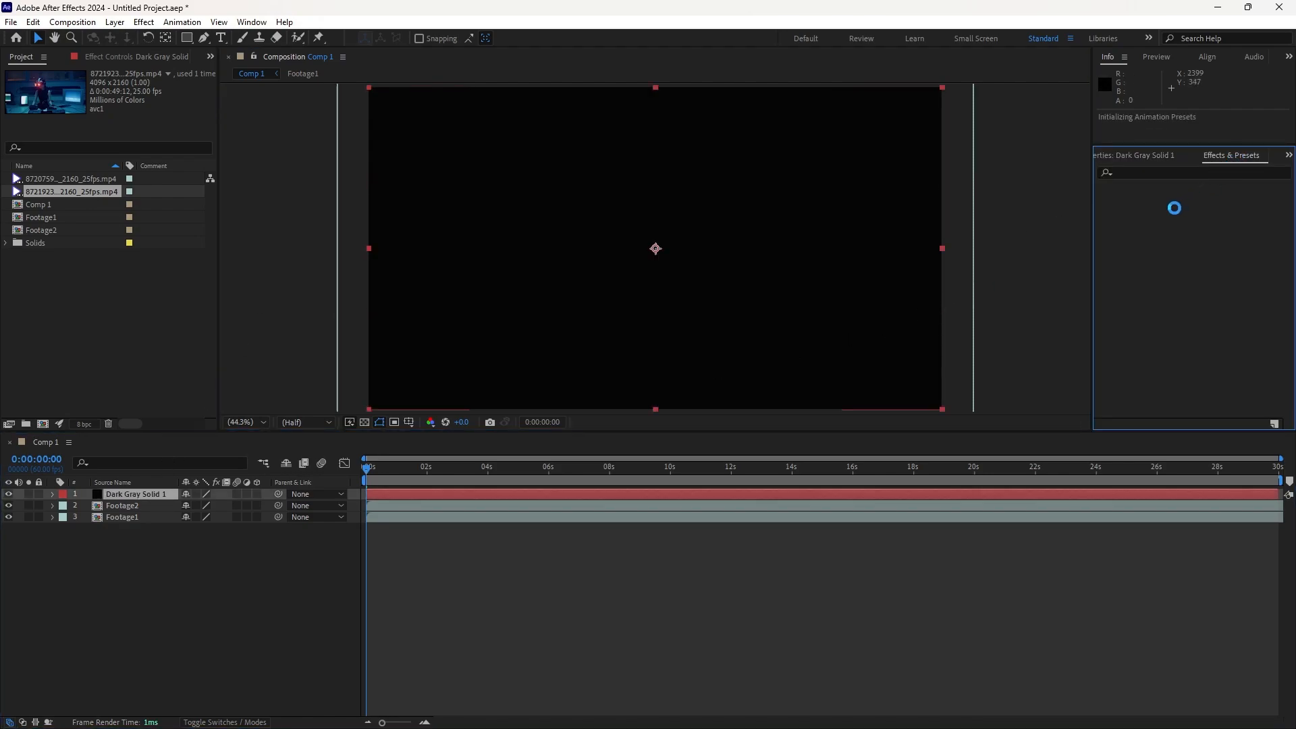
click(1155, 170)
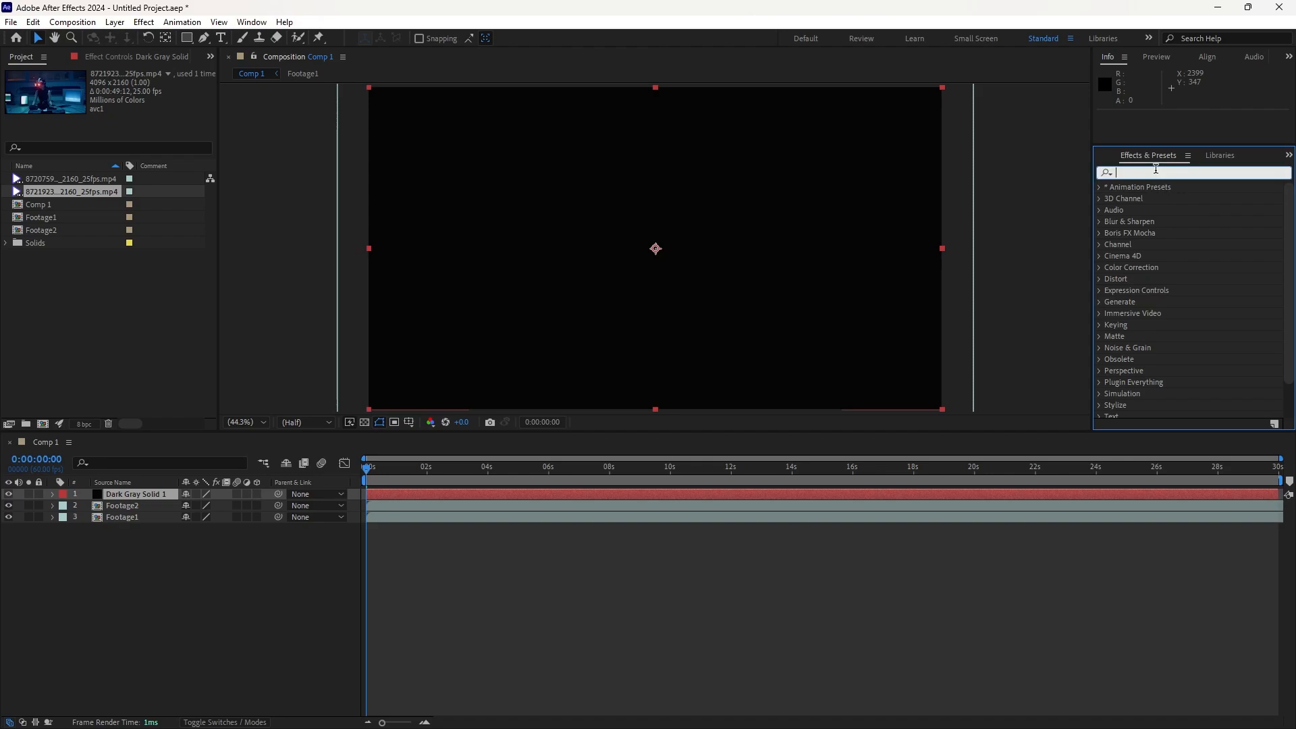
text(fractal)
double_click(1147, 197)
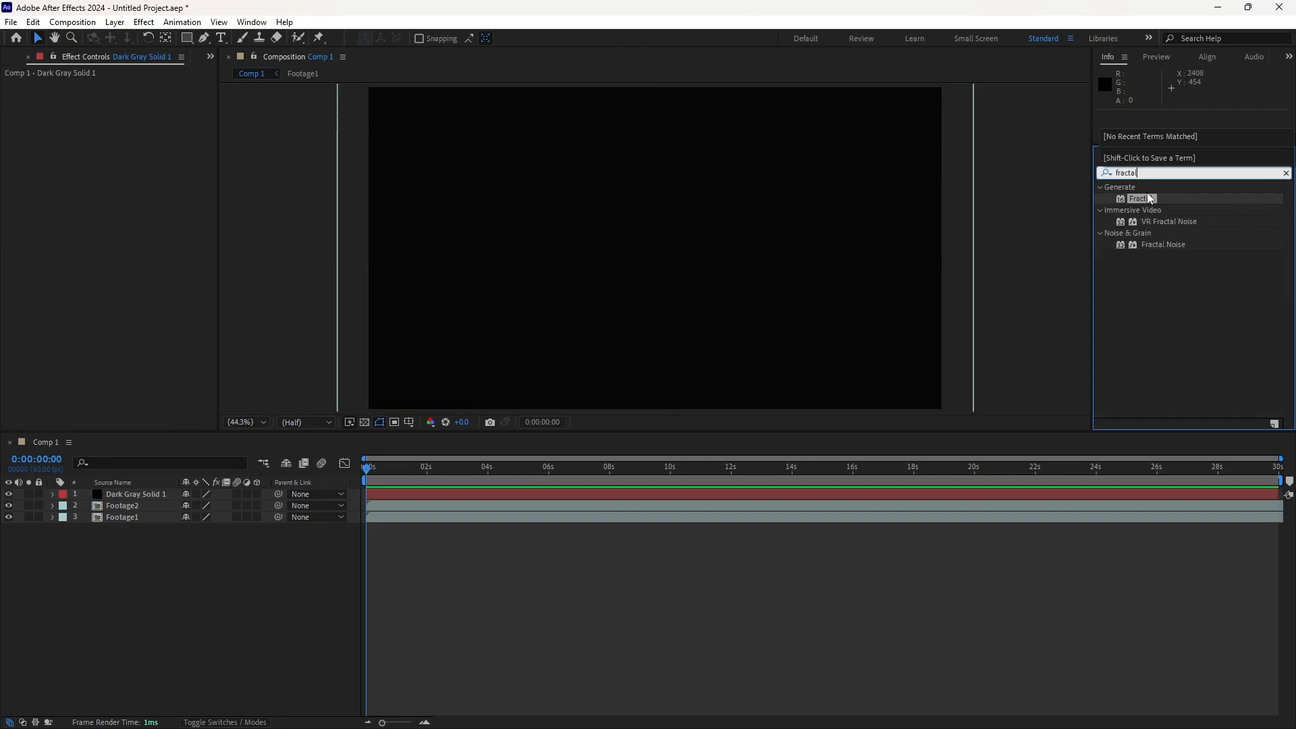
drag(1153, 243, 145, 492)
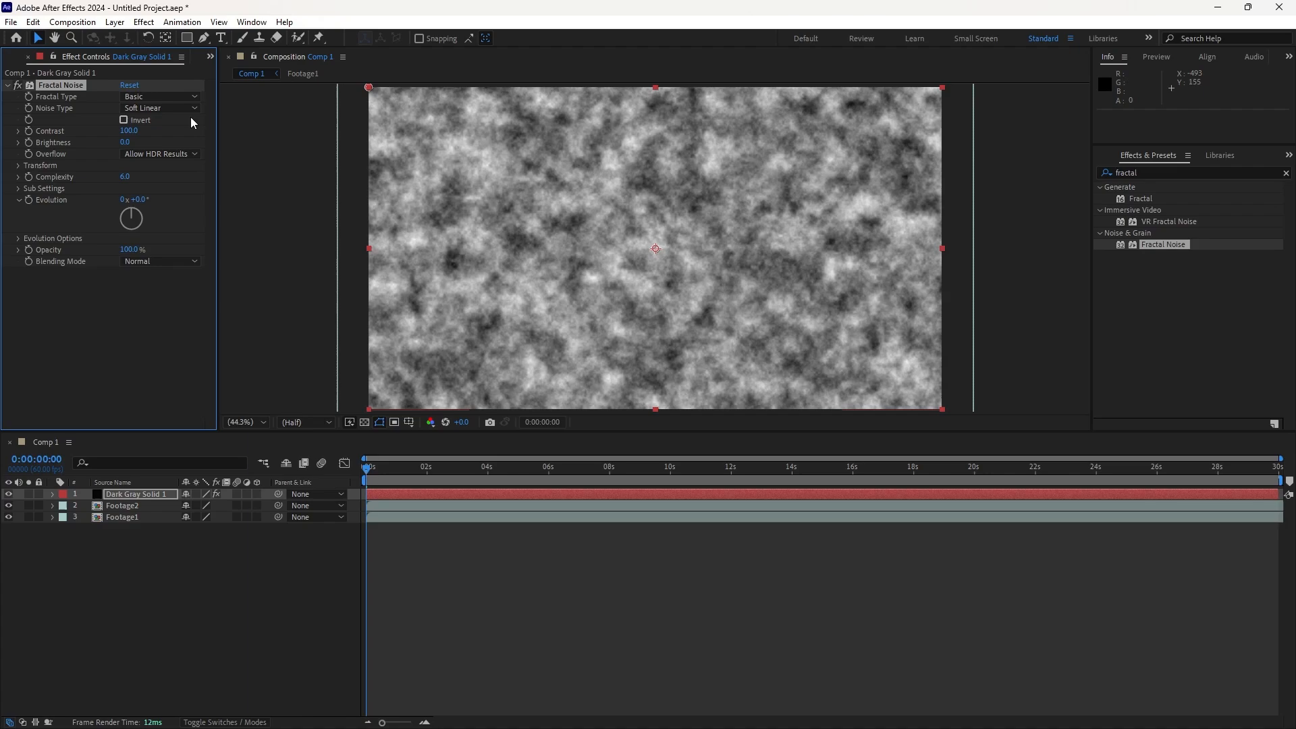
- Set the Fractal Noise type to Block and raise its contrast to 614
click(160, 98)
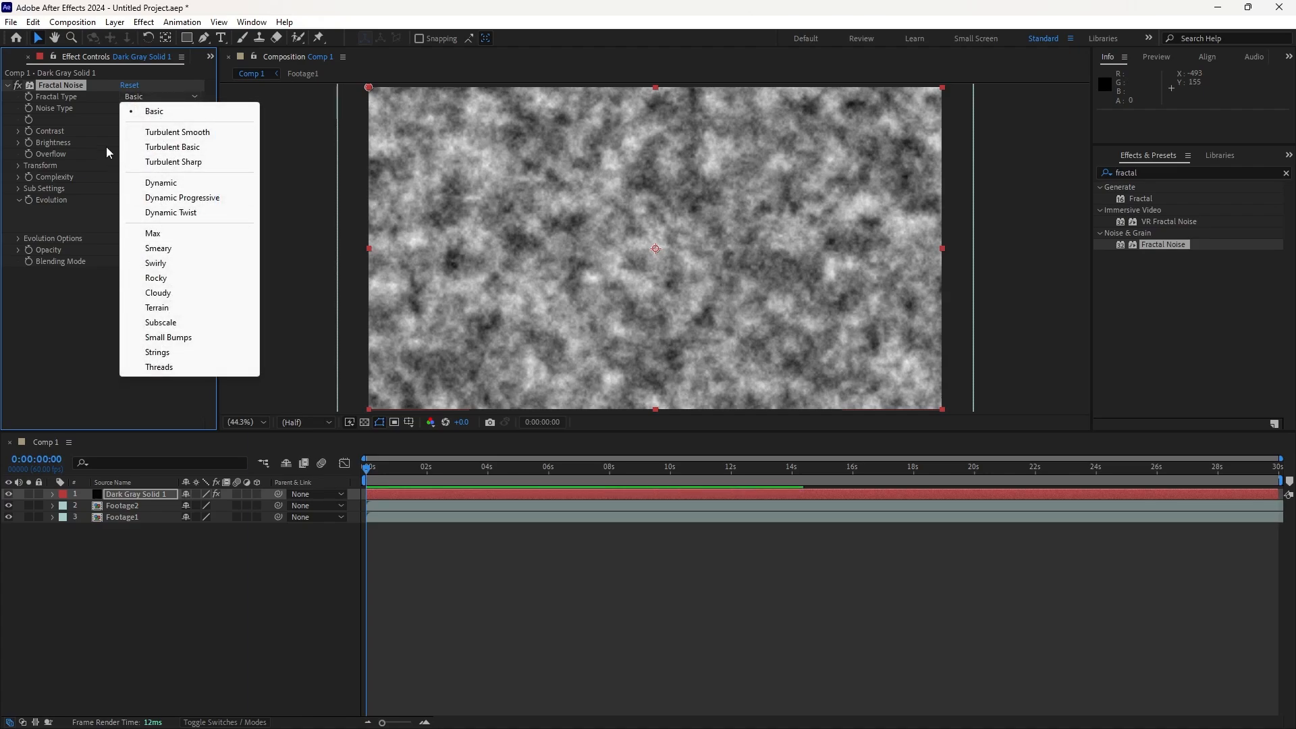
click(83, 108)
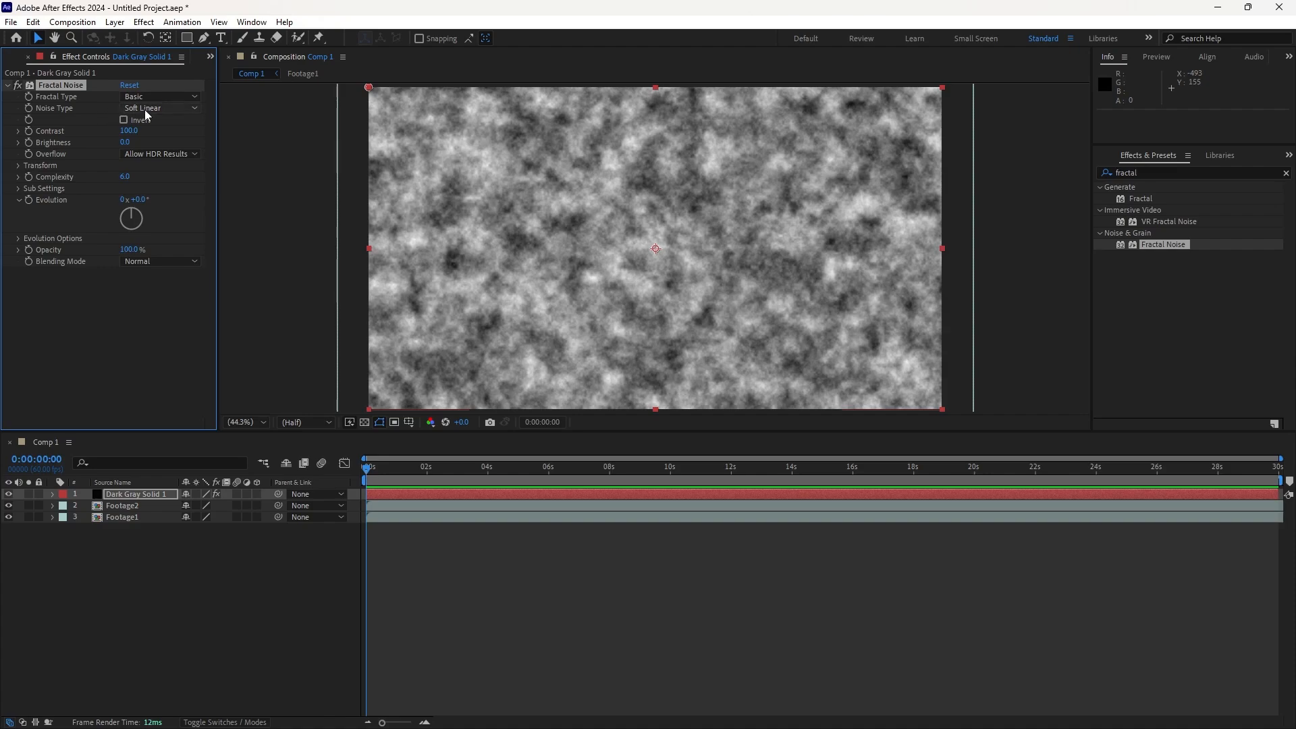
click(170, 107)
click(173, 122)
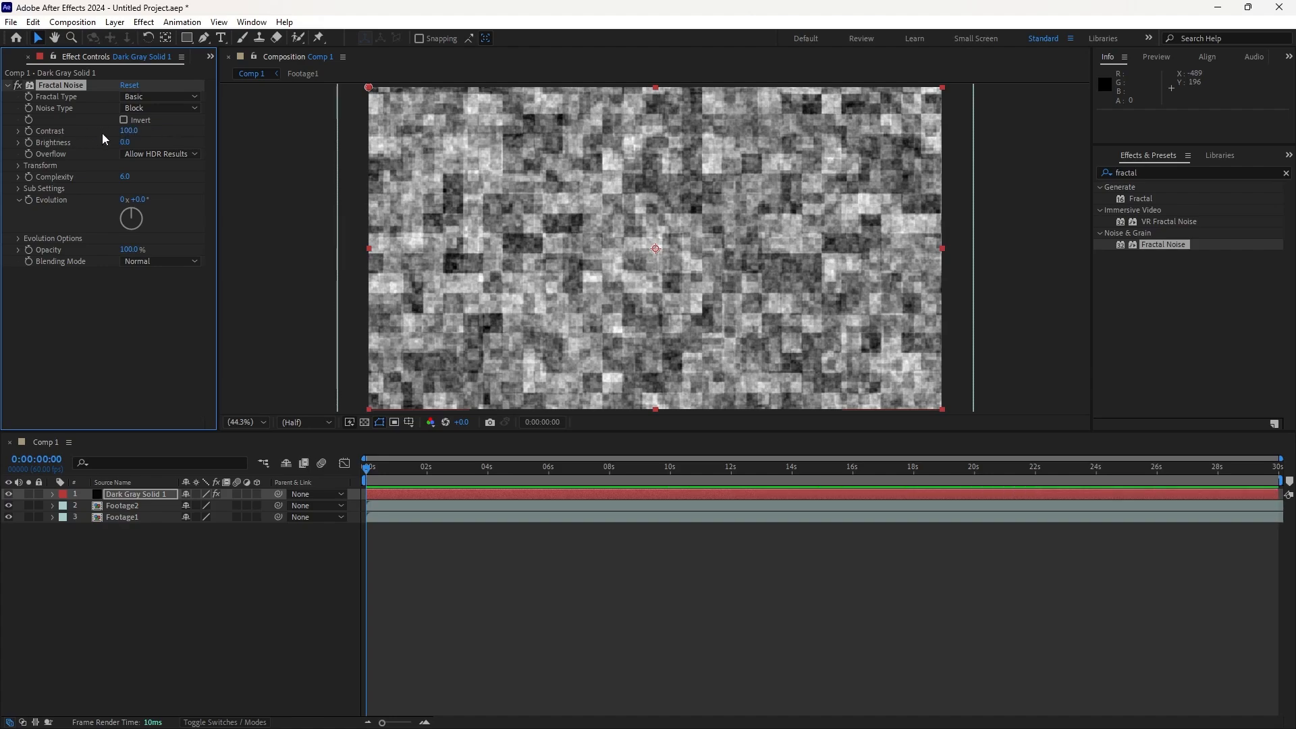
drag(125, 131, 481, 135)
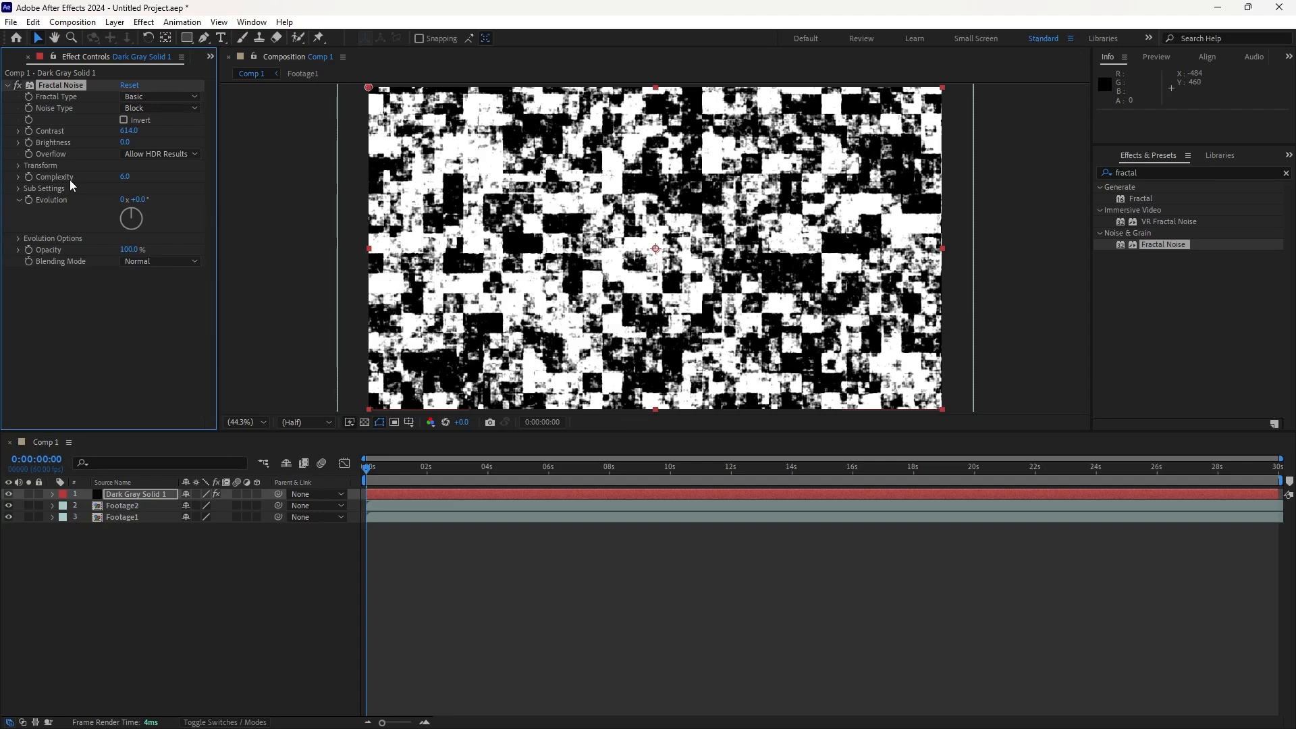
- Turn off uniform scaling for the Fractal Noise and set its scale width to 188.5 and scale height to 28.3
click(19, 165)
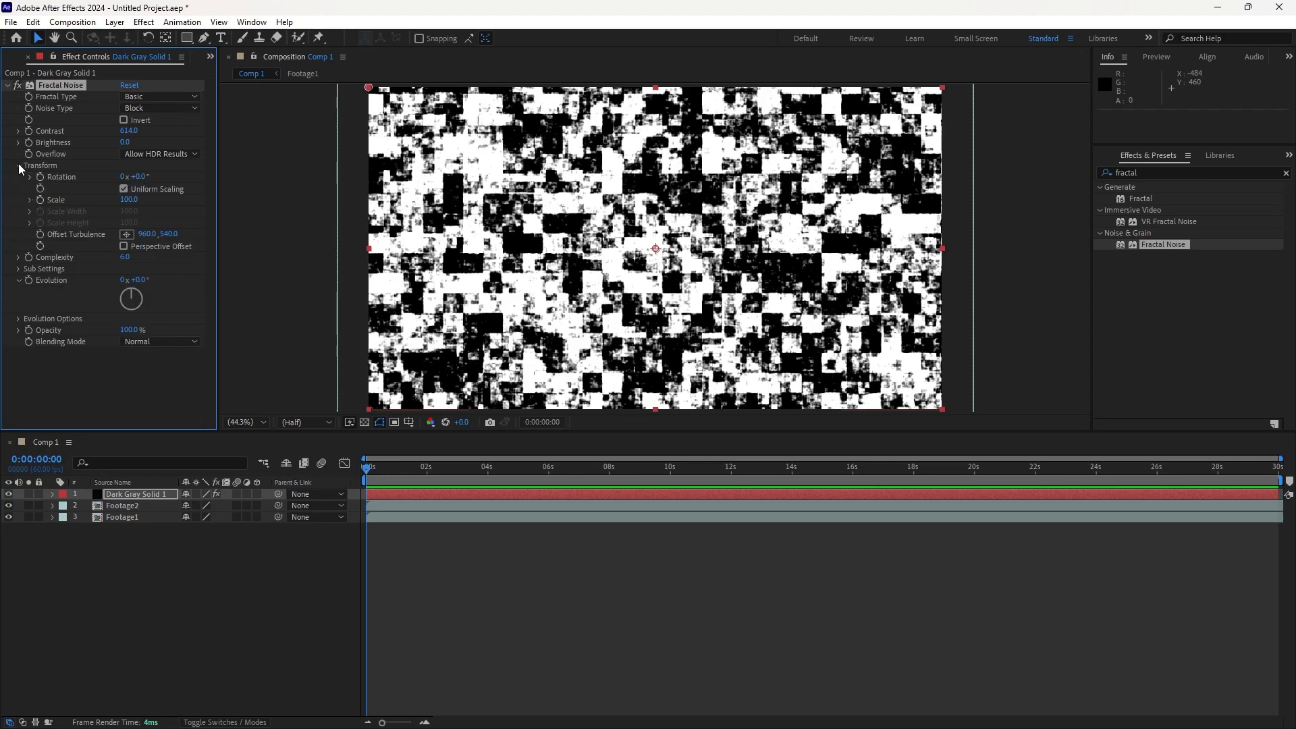
click(163, 189)
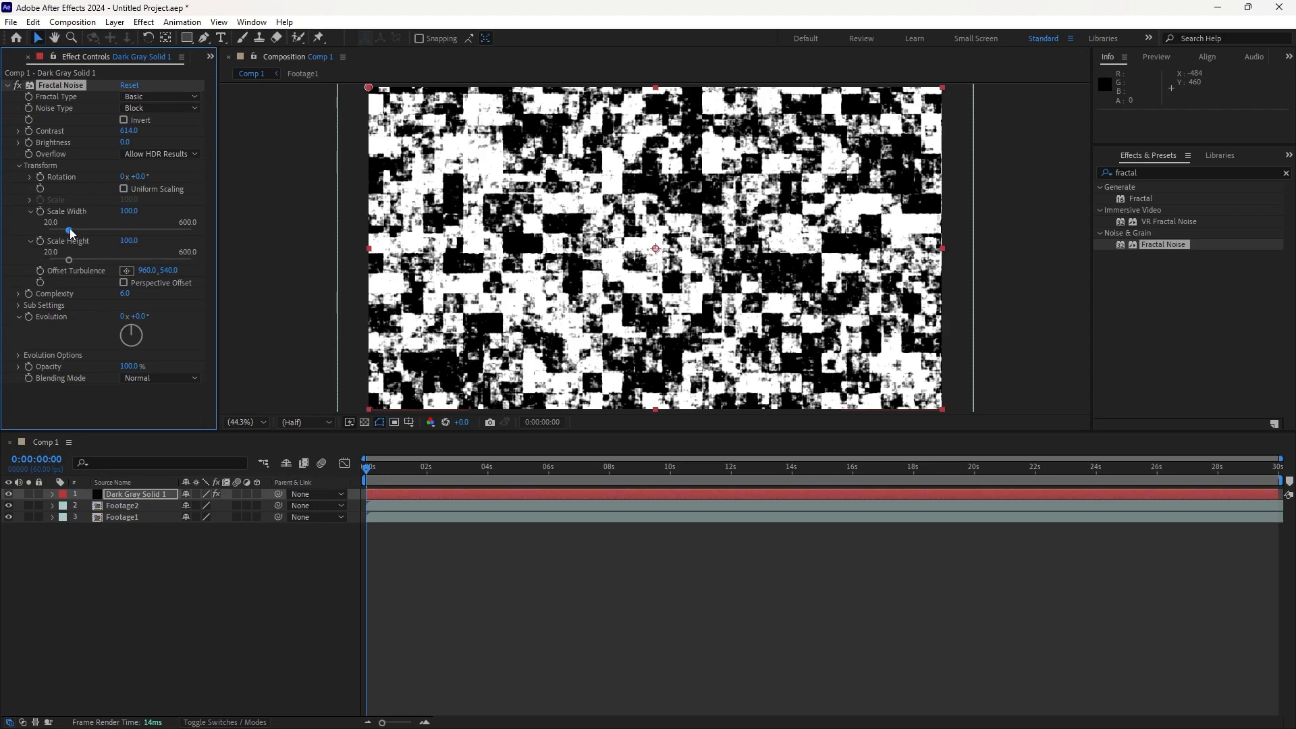
mouse_move(70, 228)
mouse_down()
mouse_move(91, 226)
mouse_move(71, 260)
mouse_move(53, 263)
mouse_up()
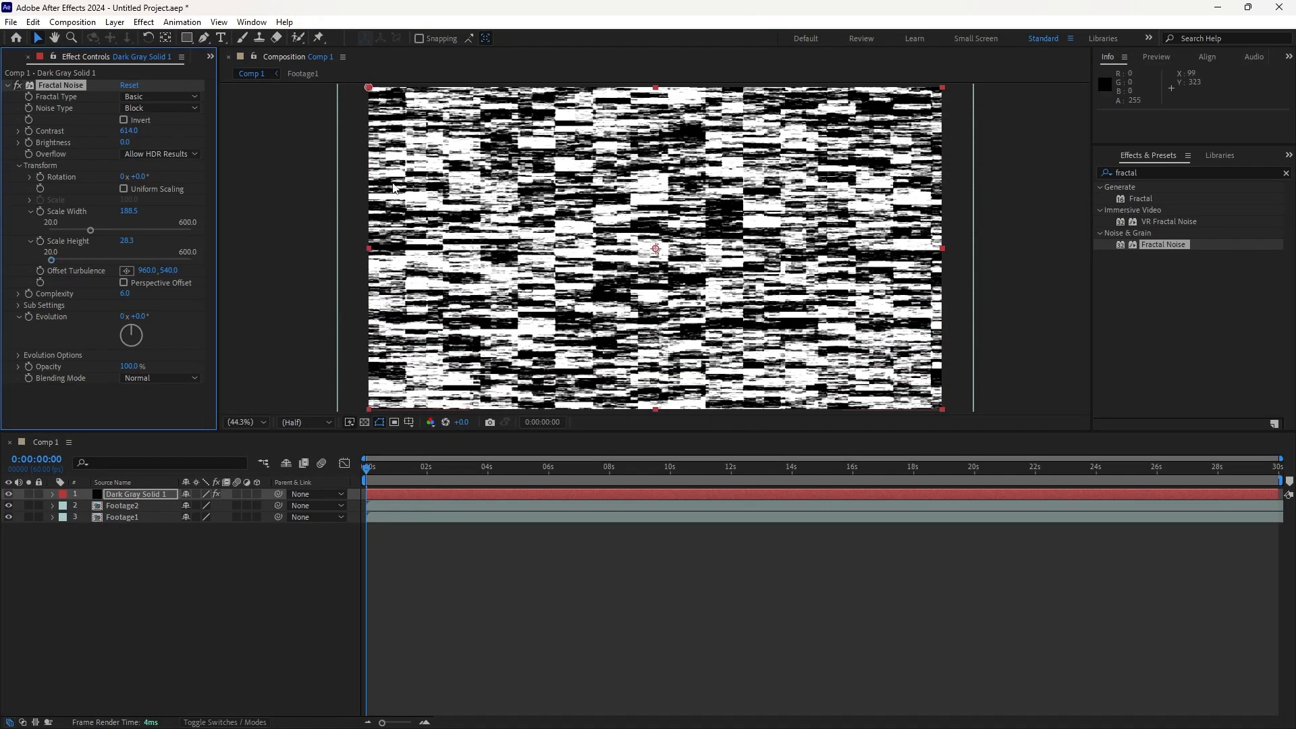
- Add an adjustment layer directly above the Fractal Noise solid
click(237, 598)
click(139, 495)
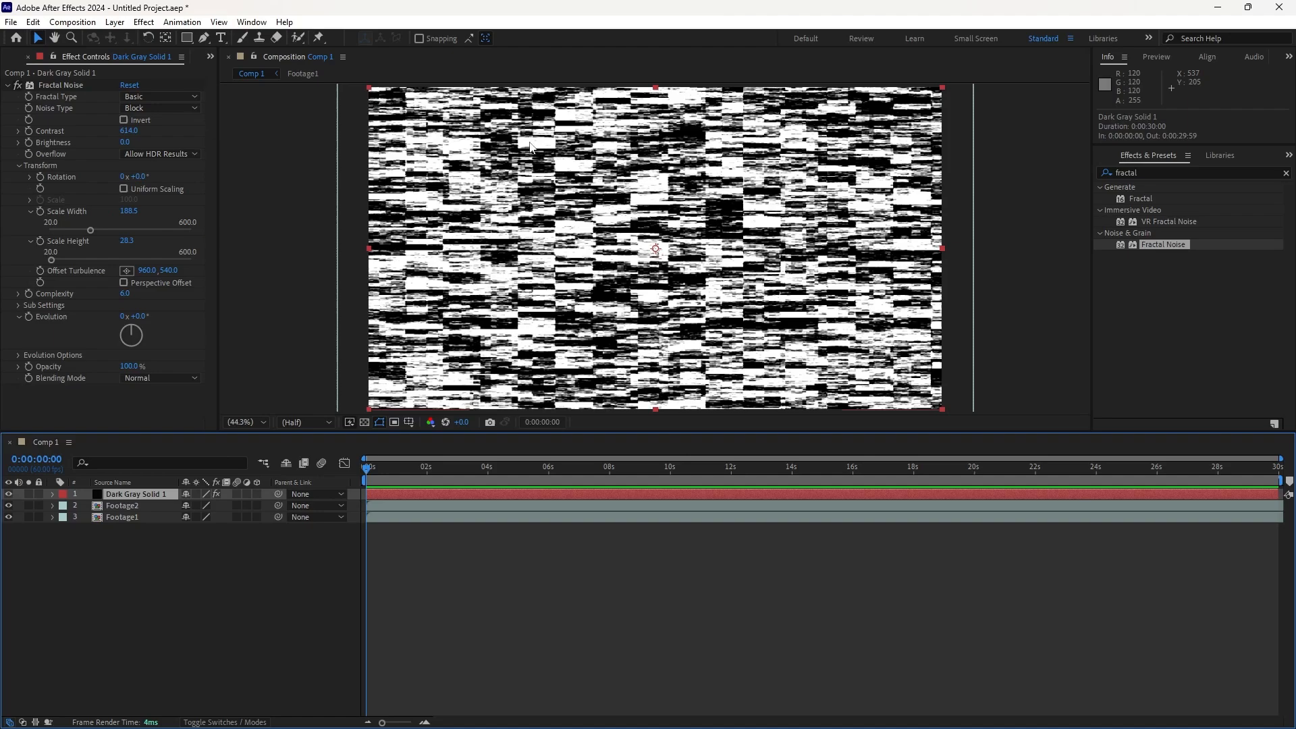
click(120, 23)
mouse_move(129, 42)
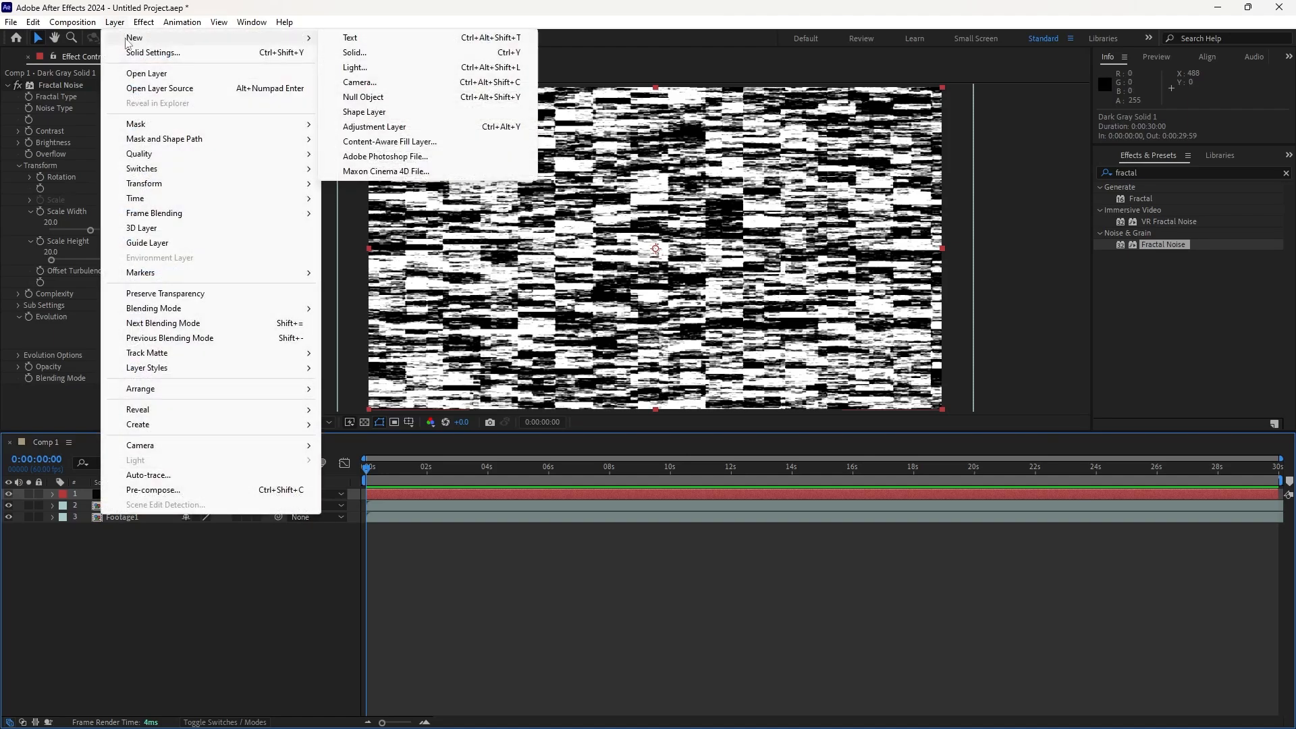
click(397, 127)
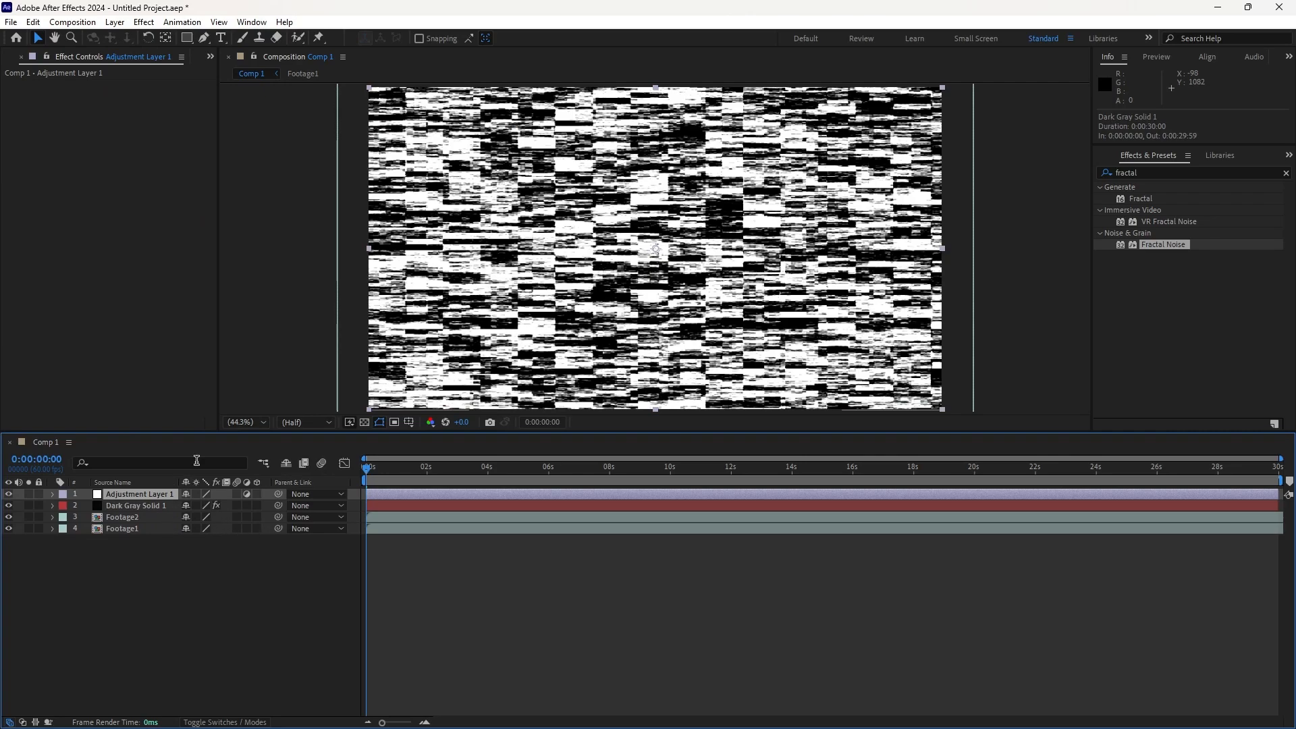
- Find the Displacement Map effect in the effects library and apply it to the adjustment layer
click(1094, 174)
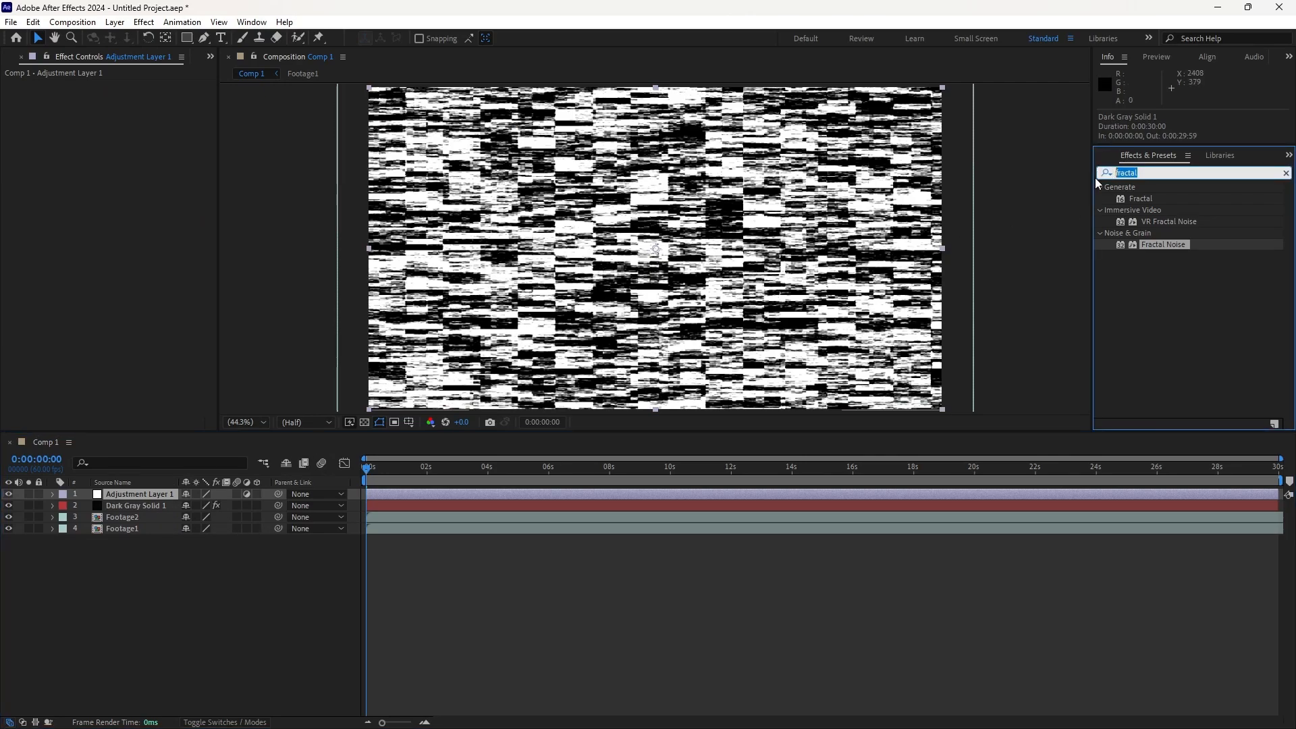
text(displa)
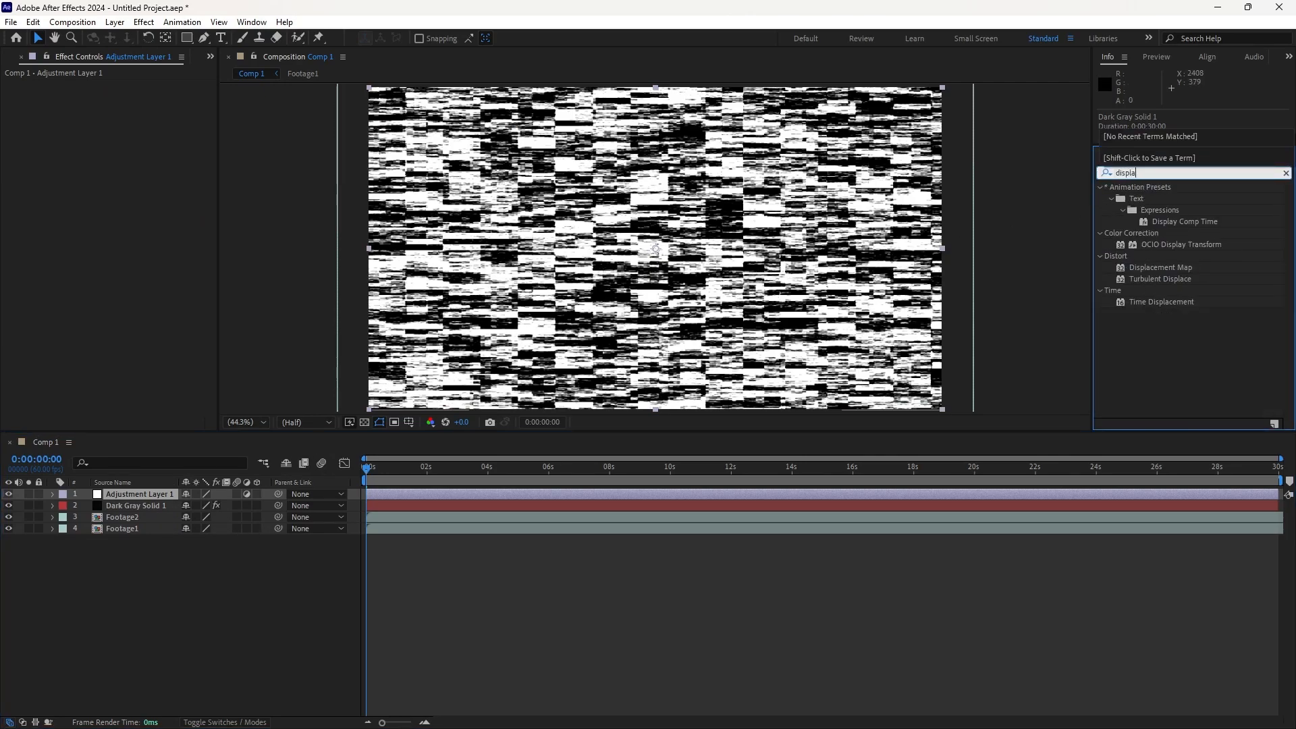
text(c)
drag(1188, 201, 160, 495)
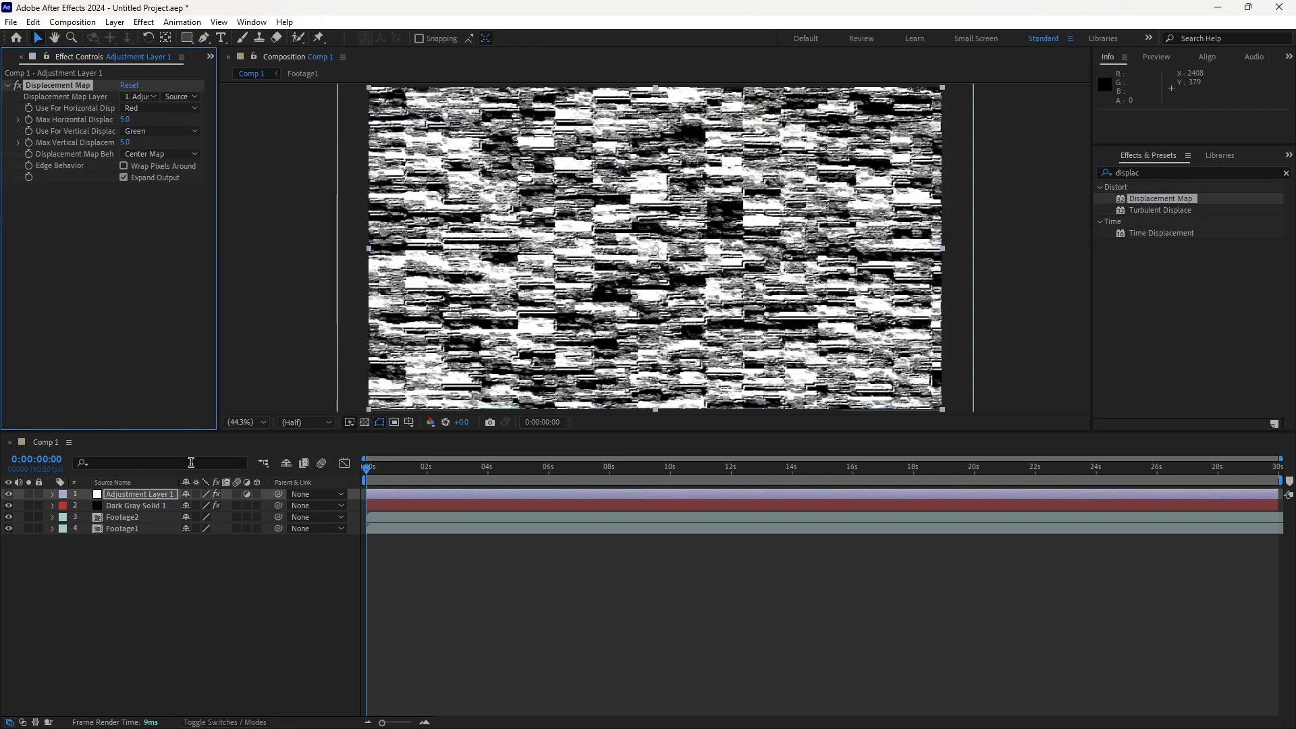
- Set the displacement map layer to Dark Gray Solid 1 using its Effects & Masks, and hide that solid
click(142, 95)
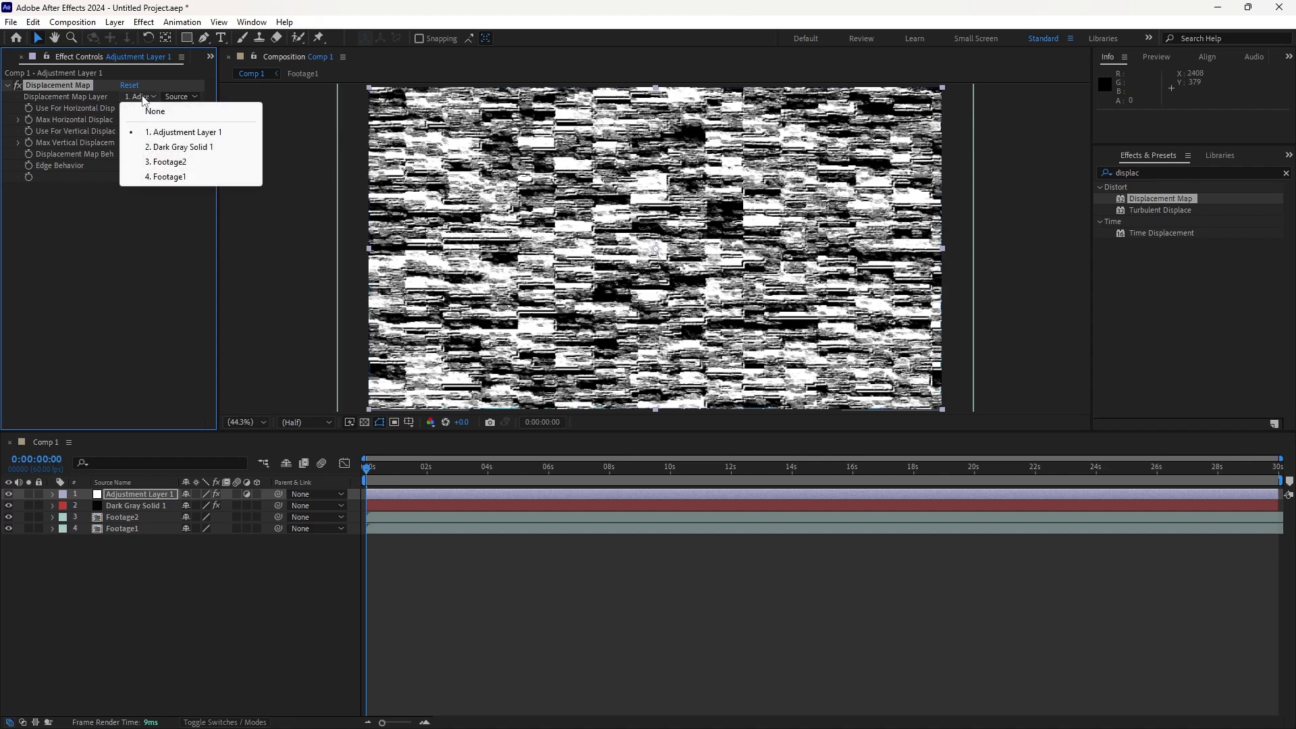
click(159, 146)
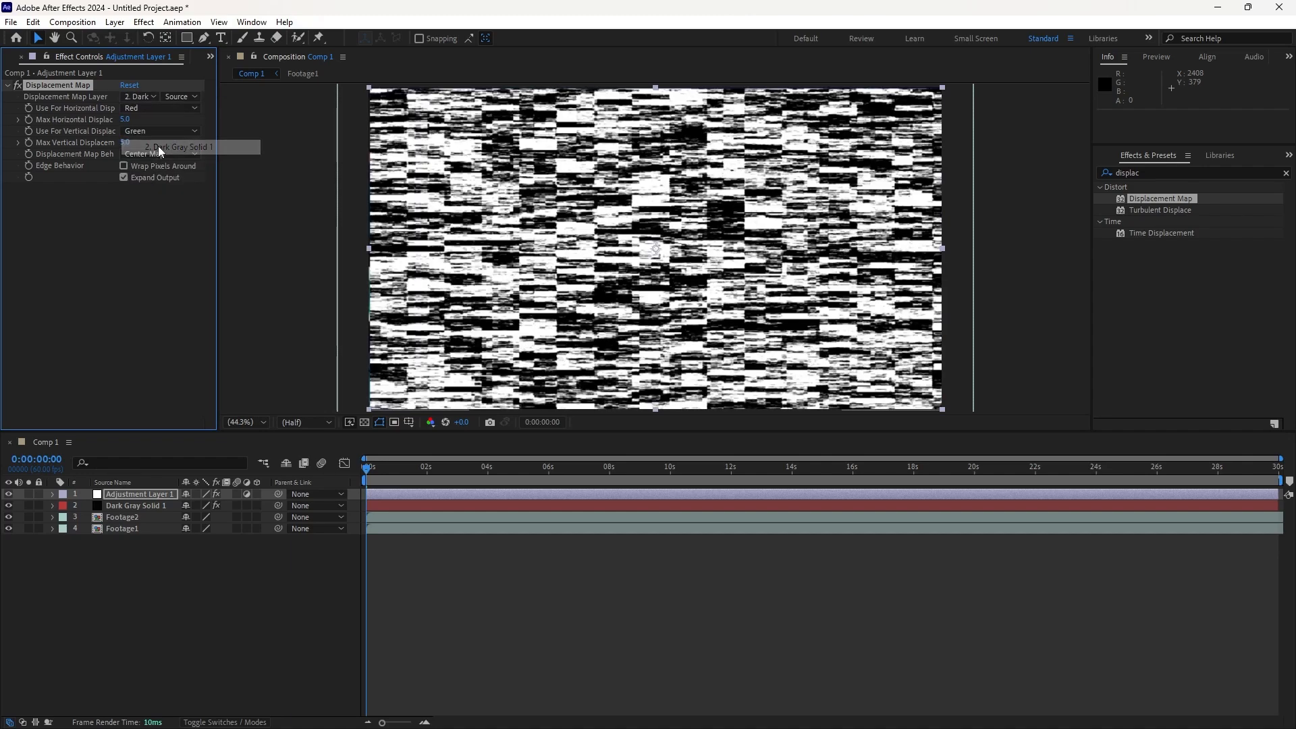
click(180, 101)
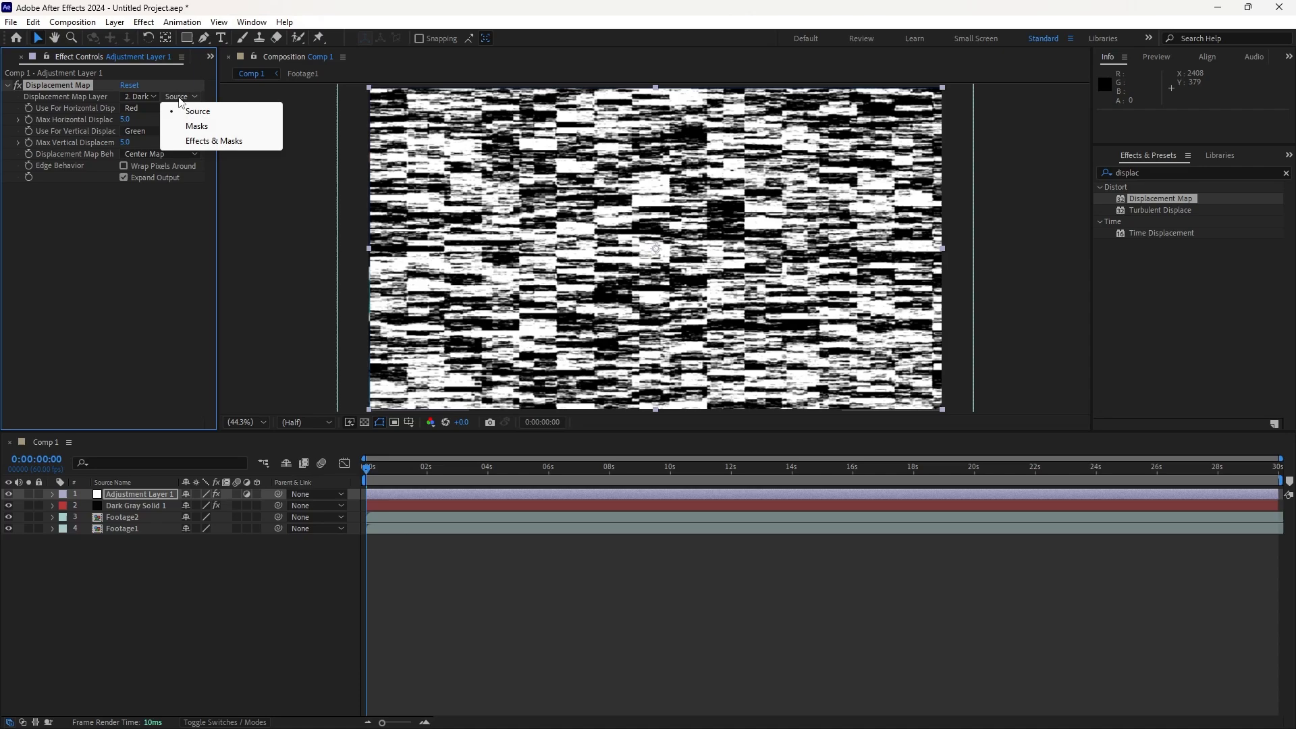
click(200, 141)
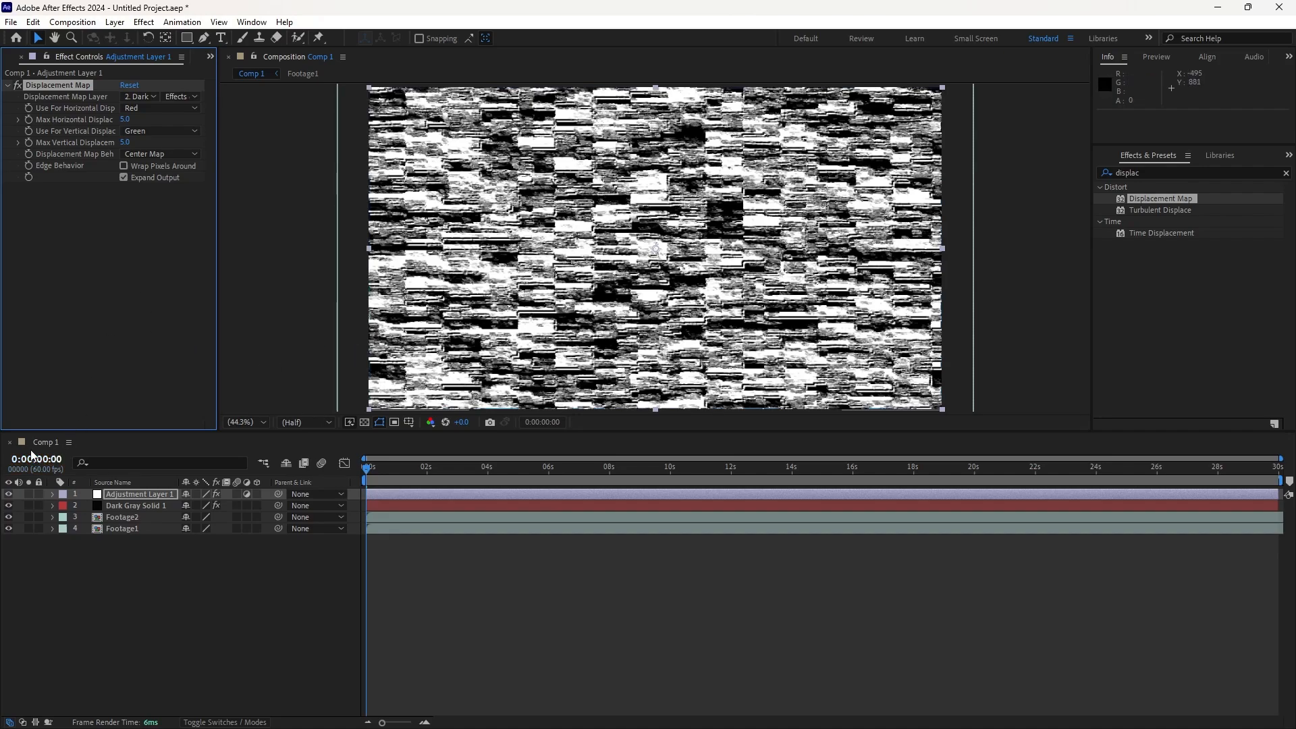
click(9, 507)
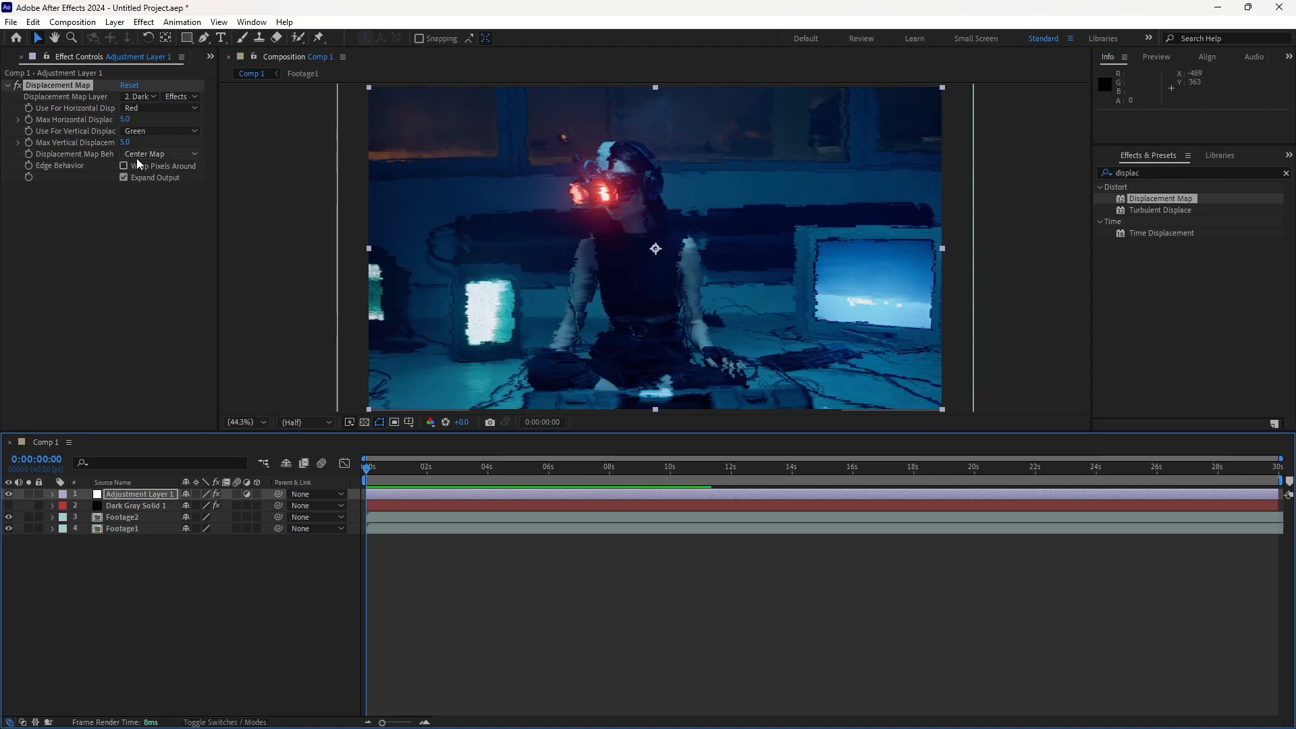
- Try a maximum horizontal displacement of 14, undo it, and set the maximum vertical displacement to 0
drag(128, 121, 133, 126)
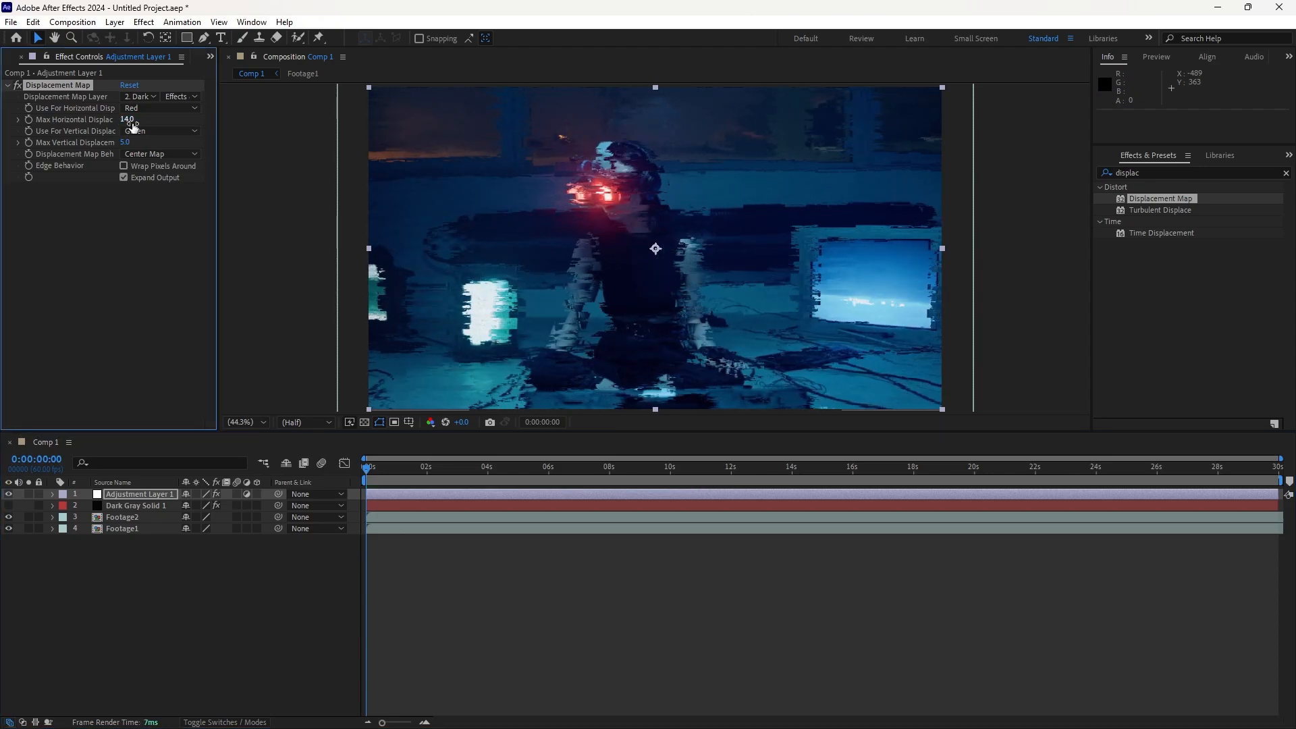
key(ctrl+z)
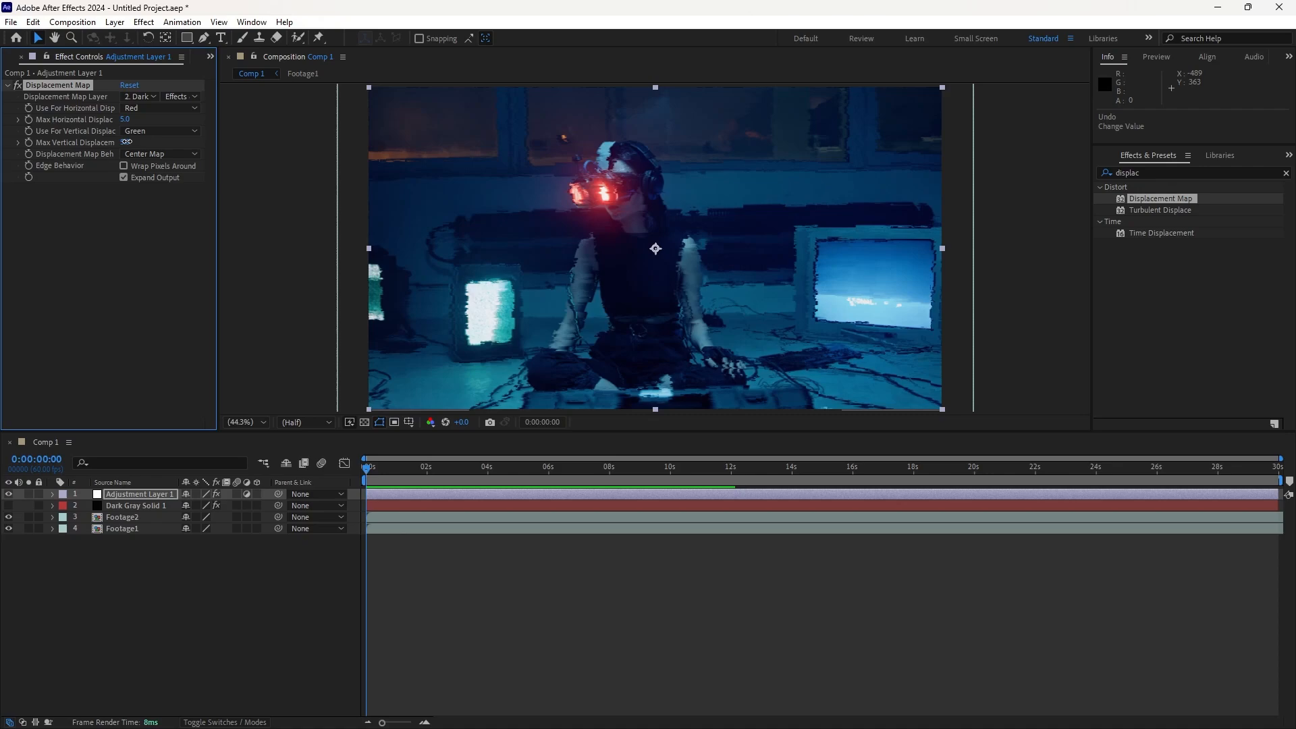
click(126, 142)
text(0)
key(Return)
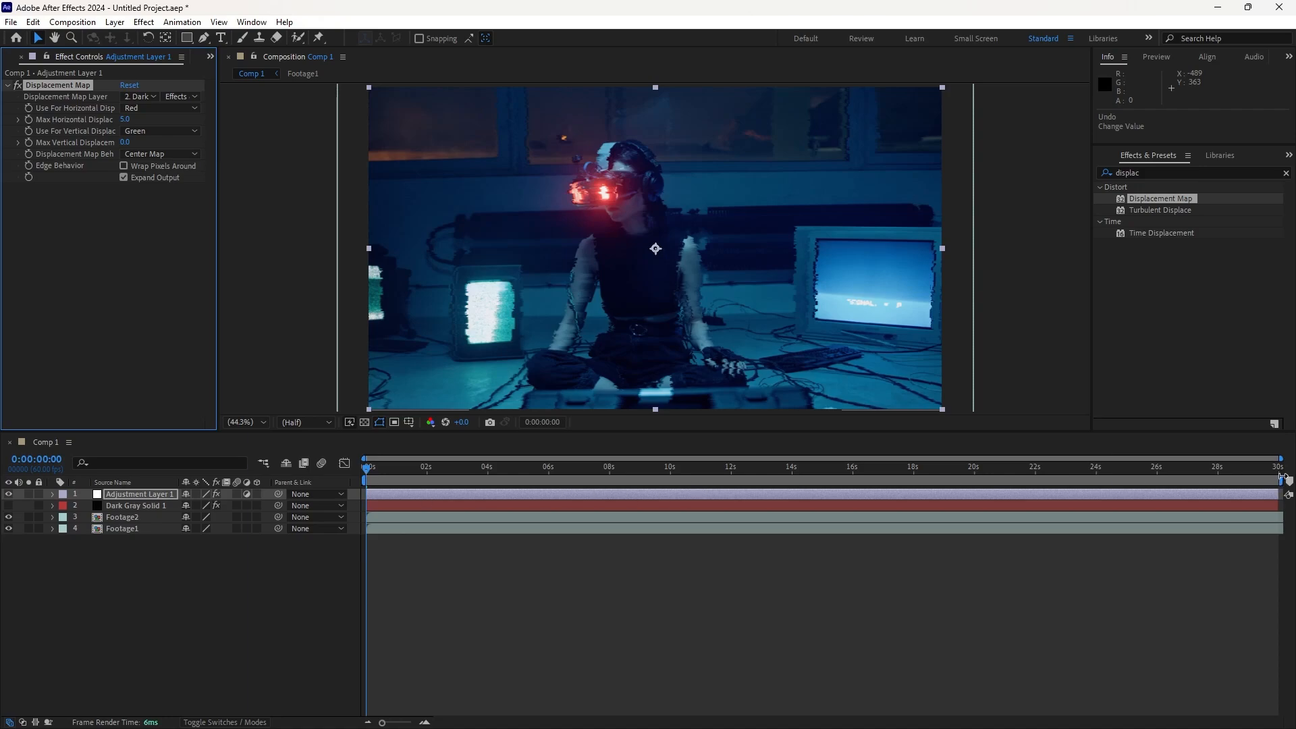
- Shorten the work area to end at about 0:00:05:52 and trim the composition to it
drag(1283, 477, 550, 480)
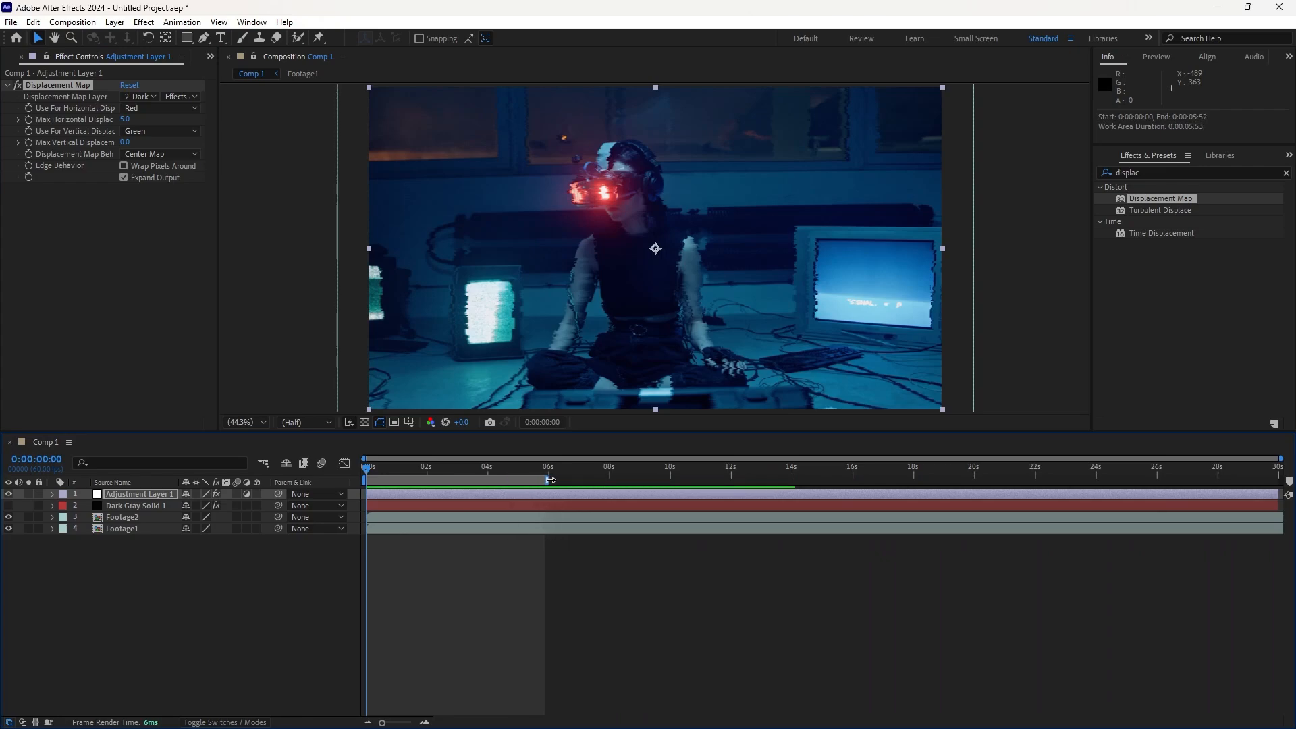
right_click(522, 480)
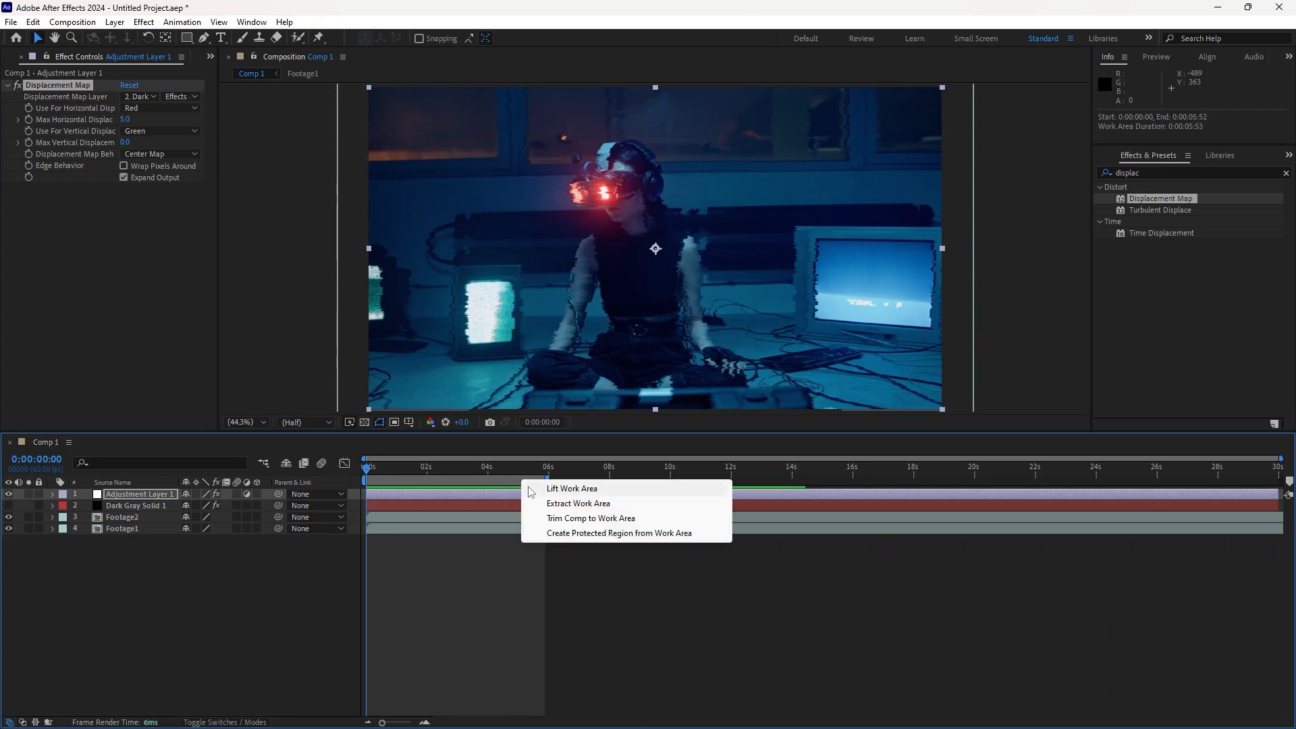
click(551, 518)
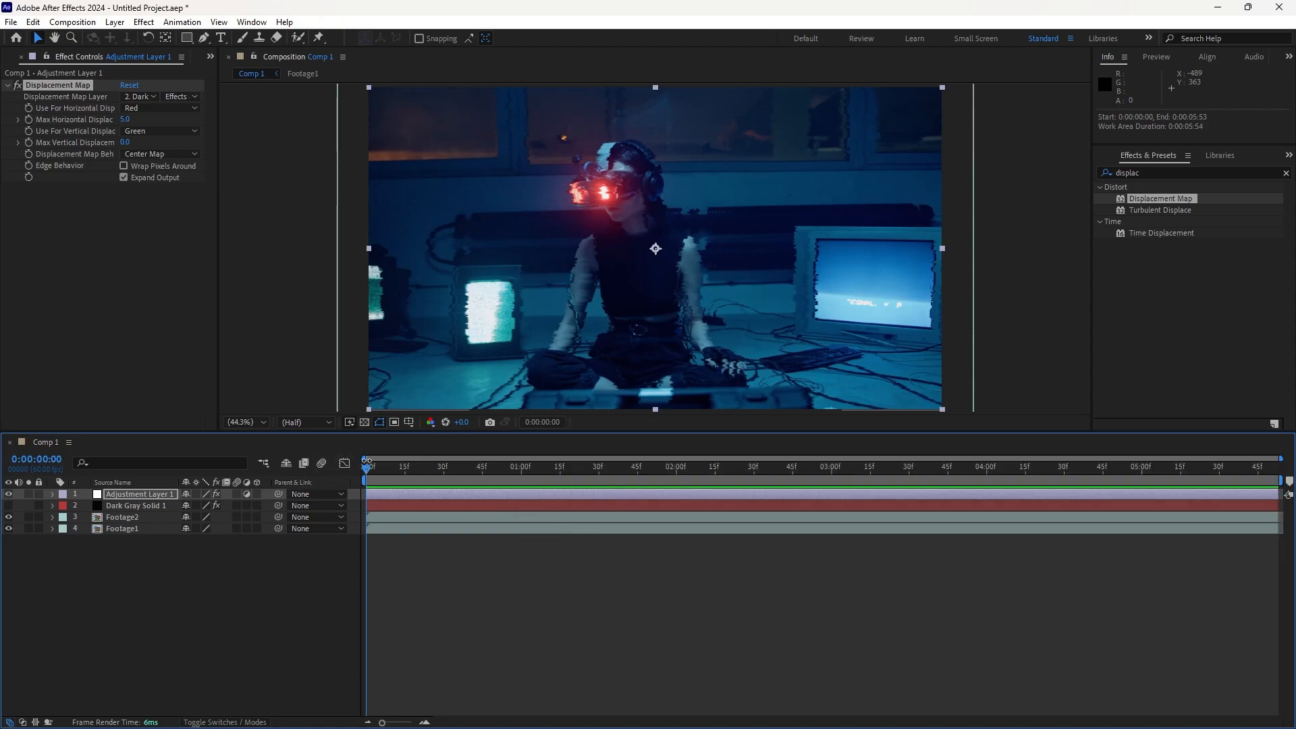
- Hide Footage2, trim Footage1's start at 0:00:00:22 and slide the trimmed clip back to the composition's beginning
click(116, 519)
click(9, 517)
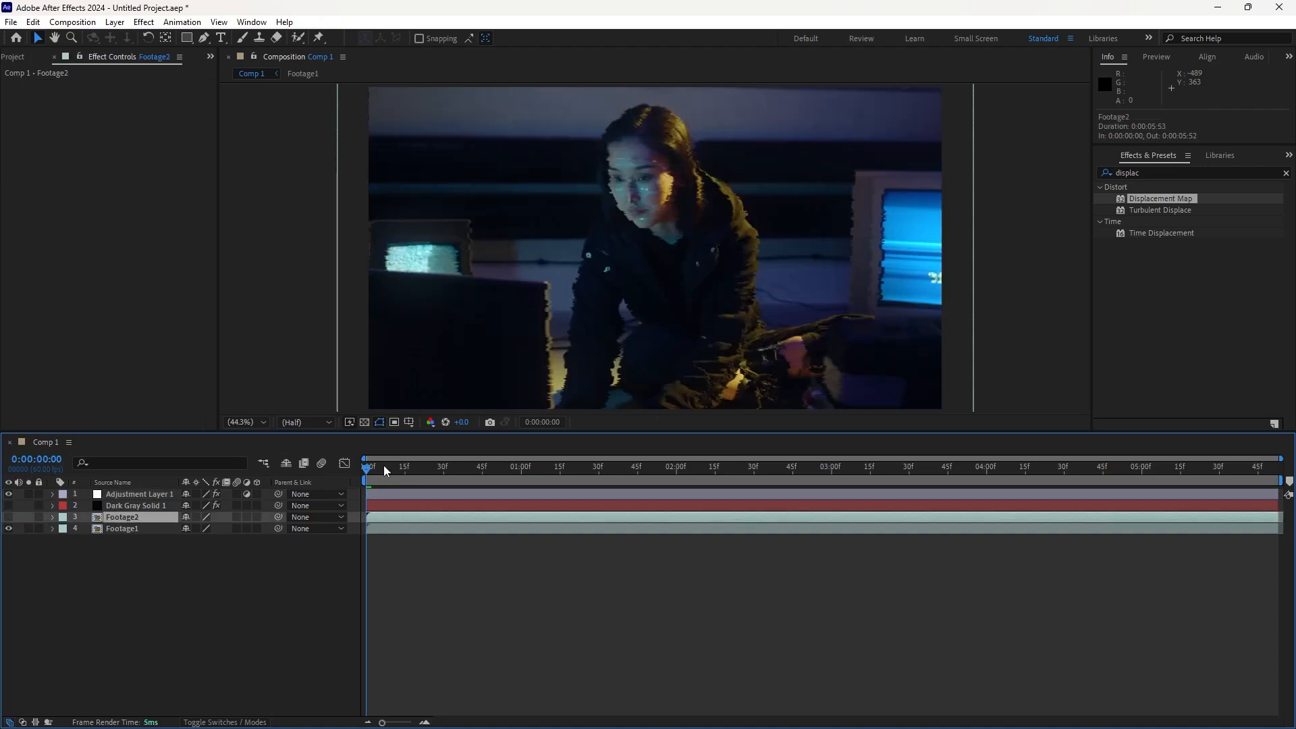
drag(384, 468, 423, 481)
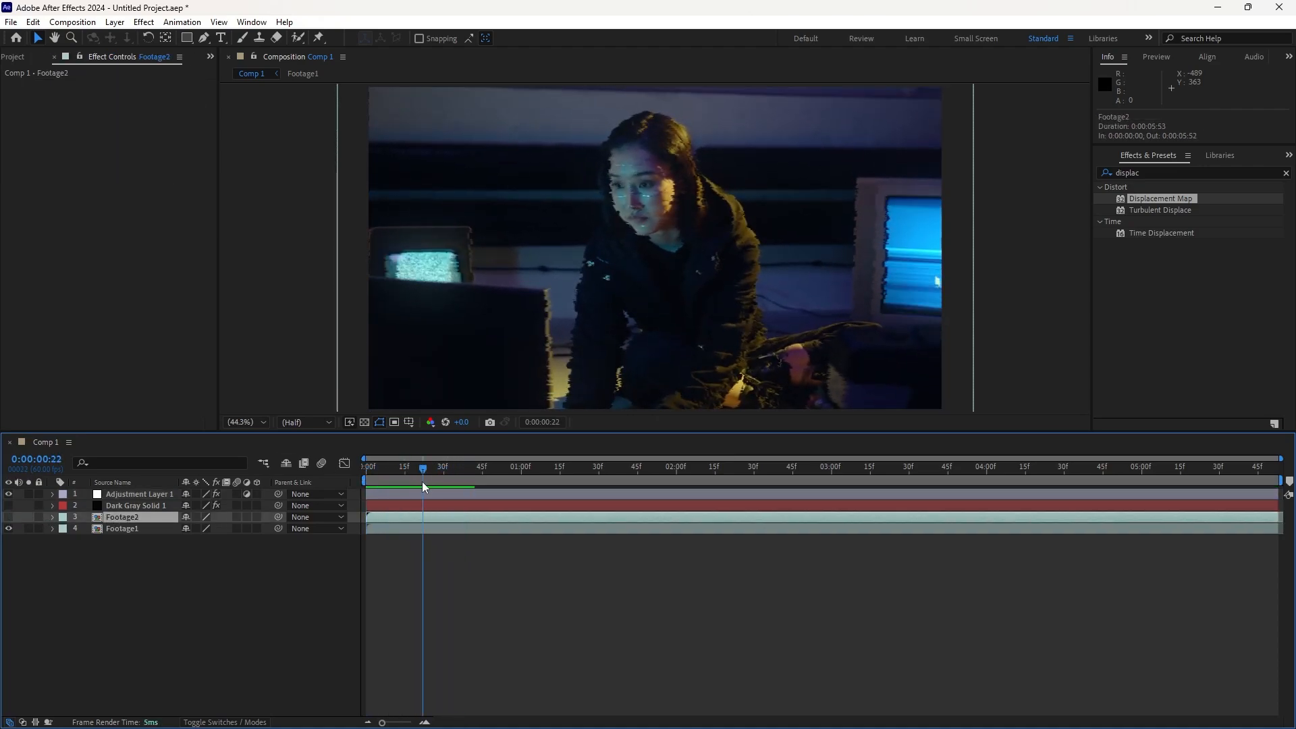
click(430, 528)
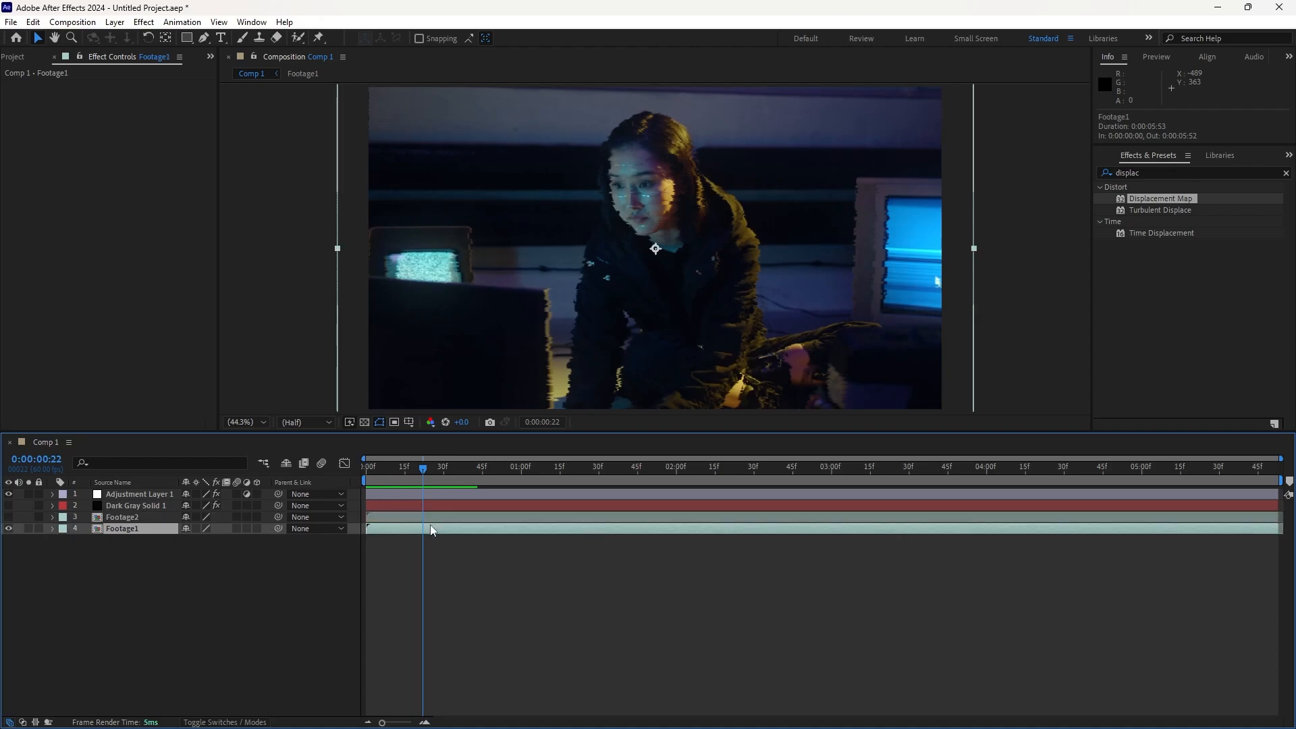
key(alt+bracketleft)
drag(431, 529, 389, 530)
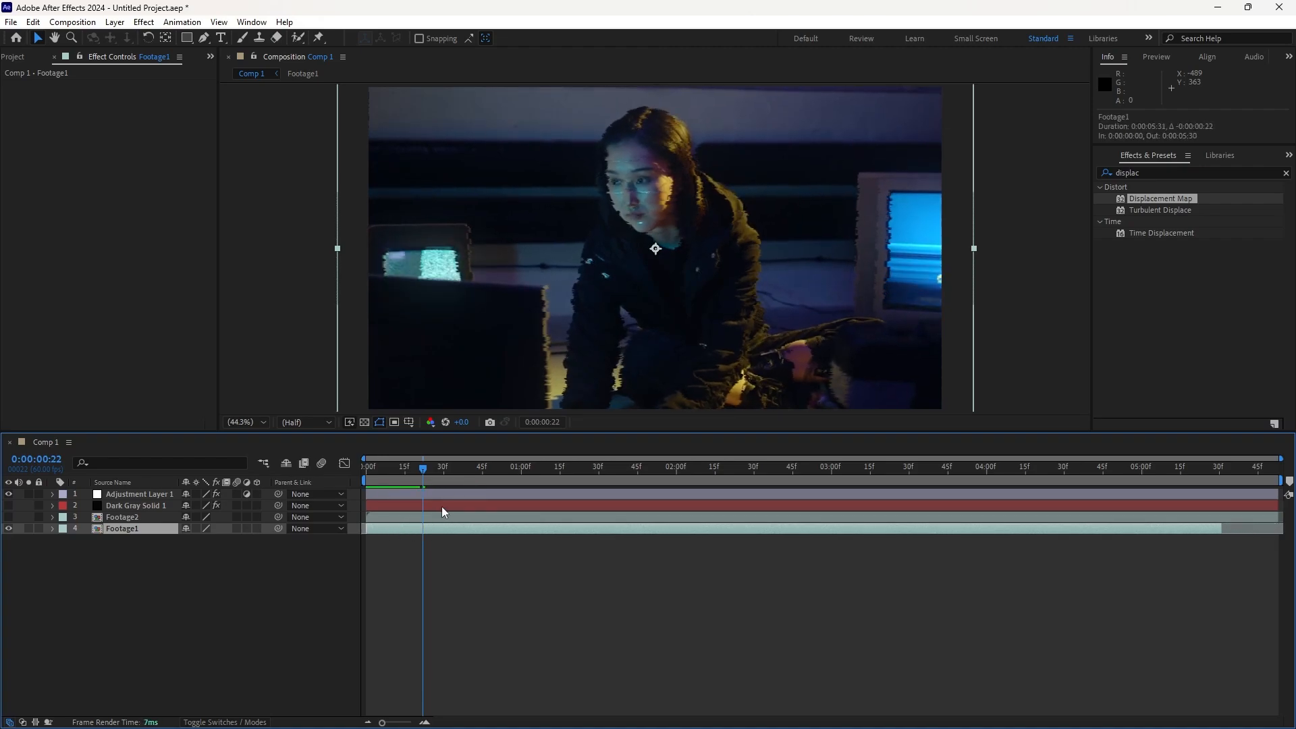
- Trim the start of Footage2 and the end of Footage1 at 0:00:03:00
drag(428, 468, 868, 495)
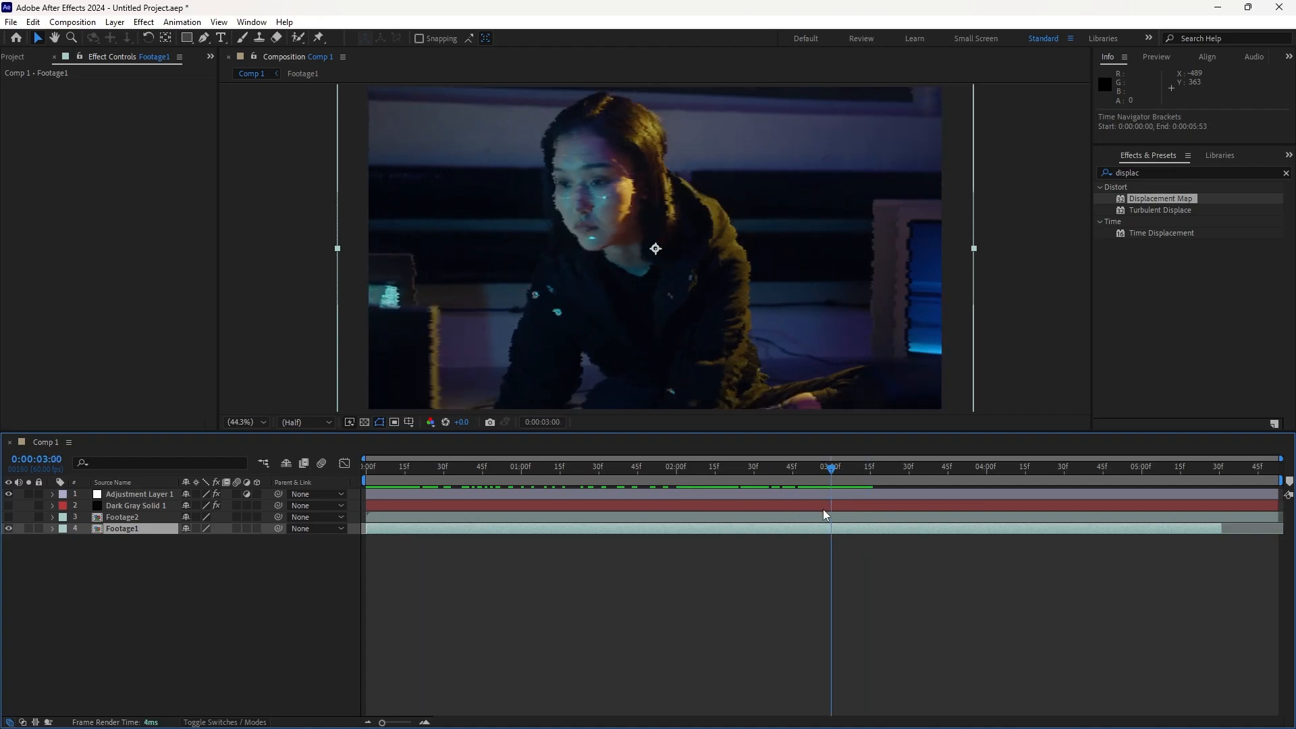
click(824, 516)
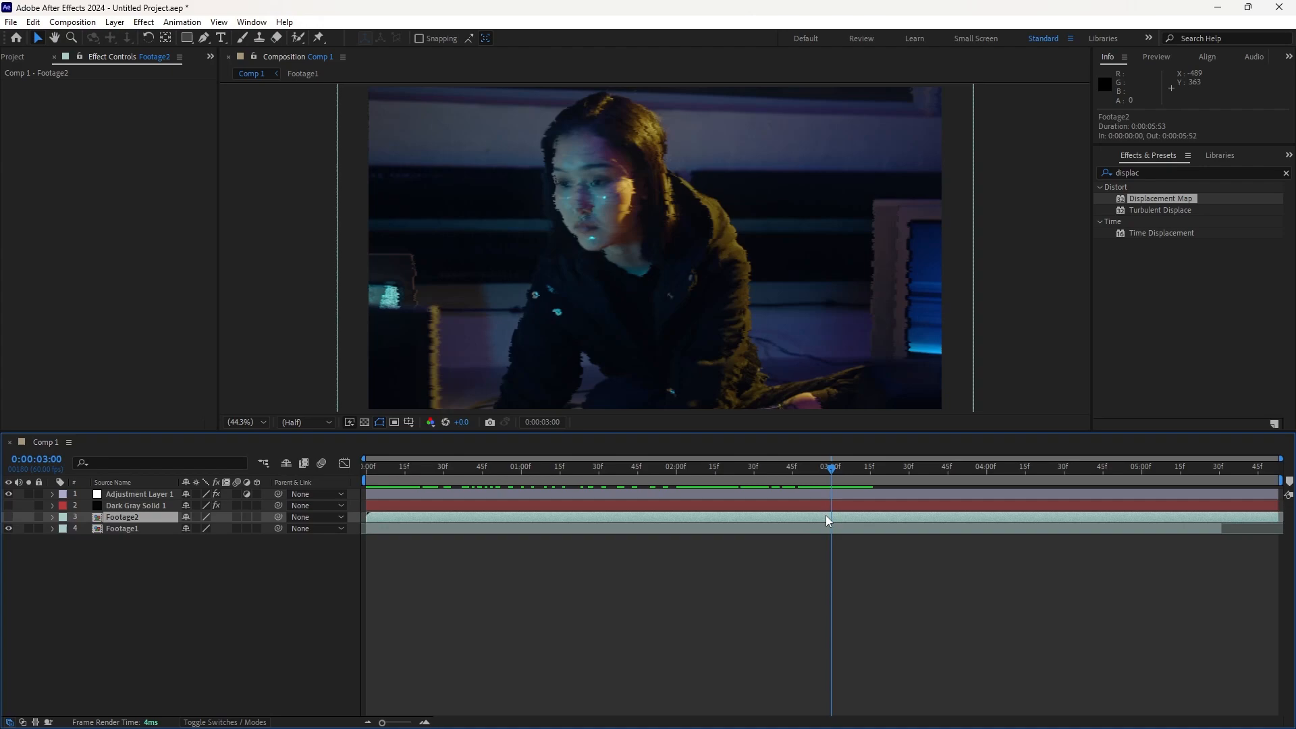
key(alt+bracketleft)
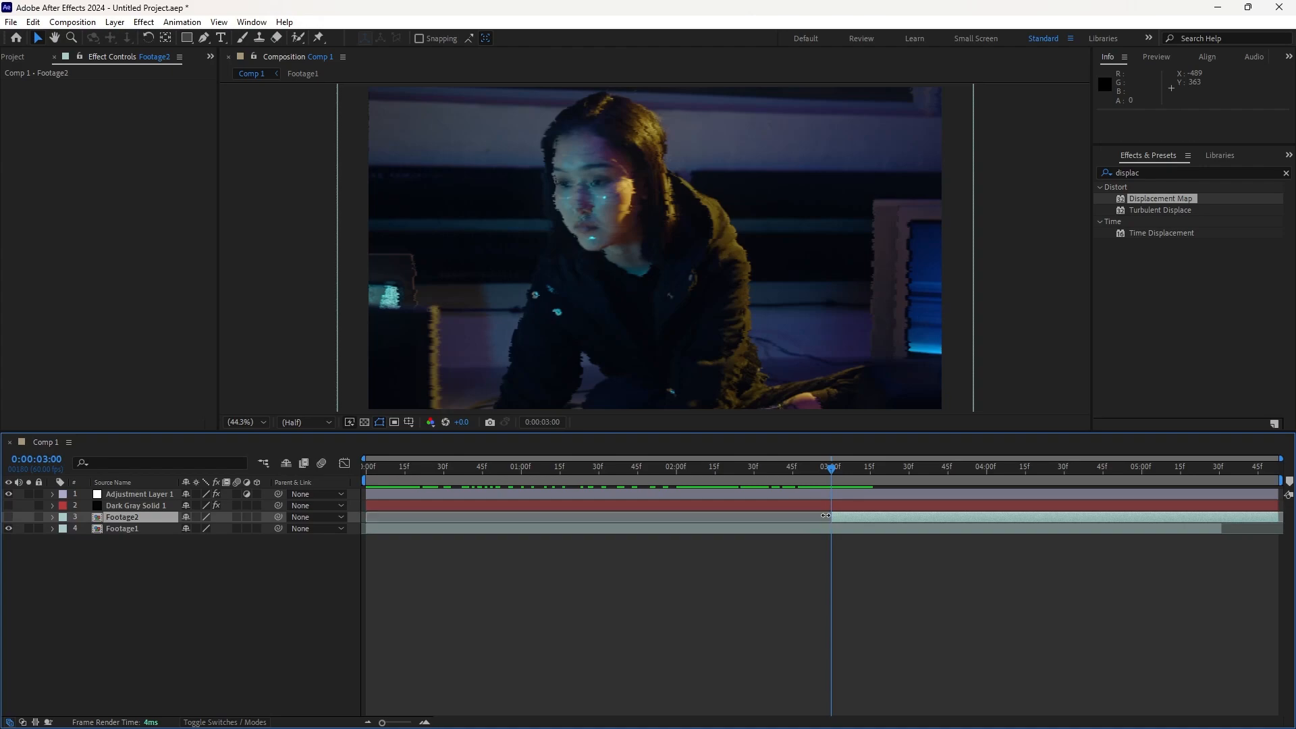
click(839, 527)
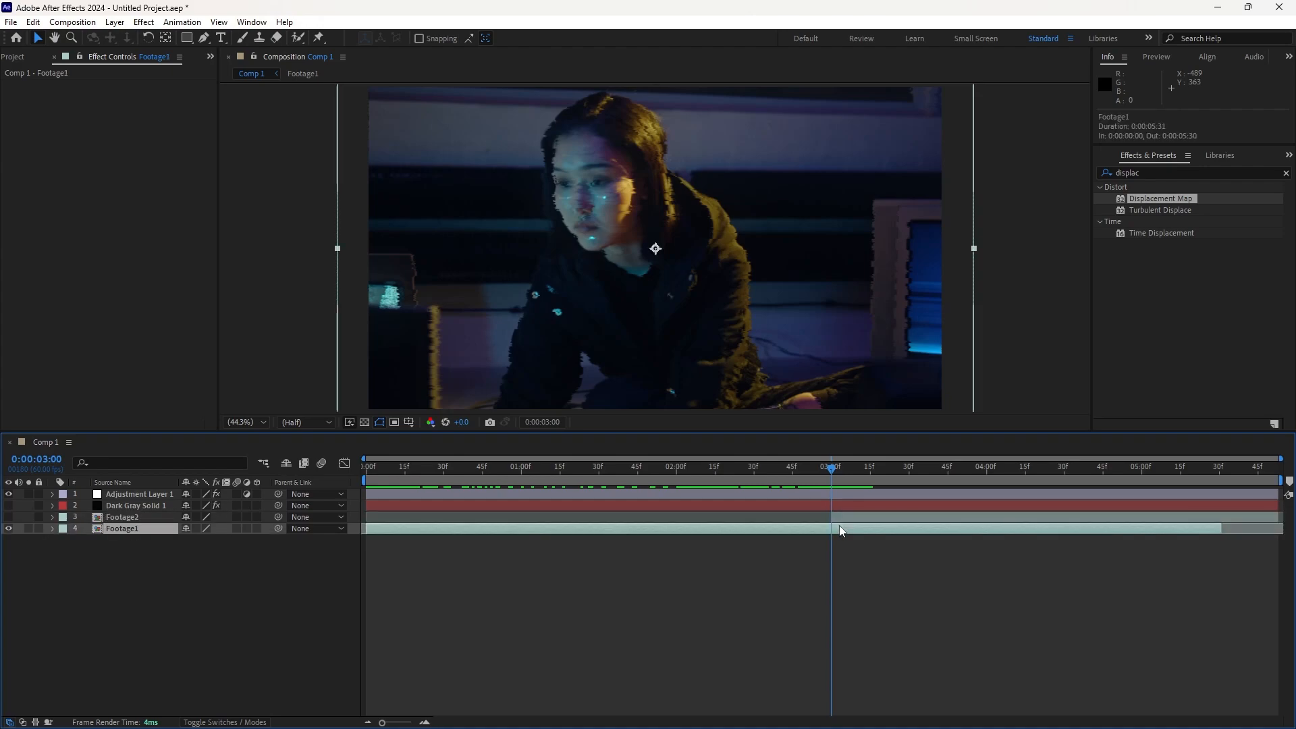
key(alt+bracketright)
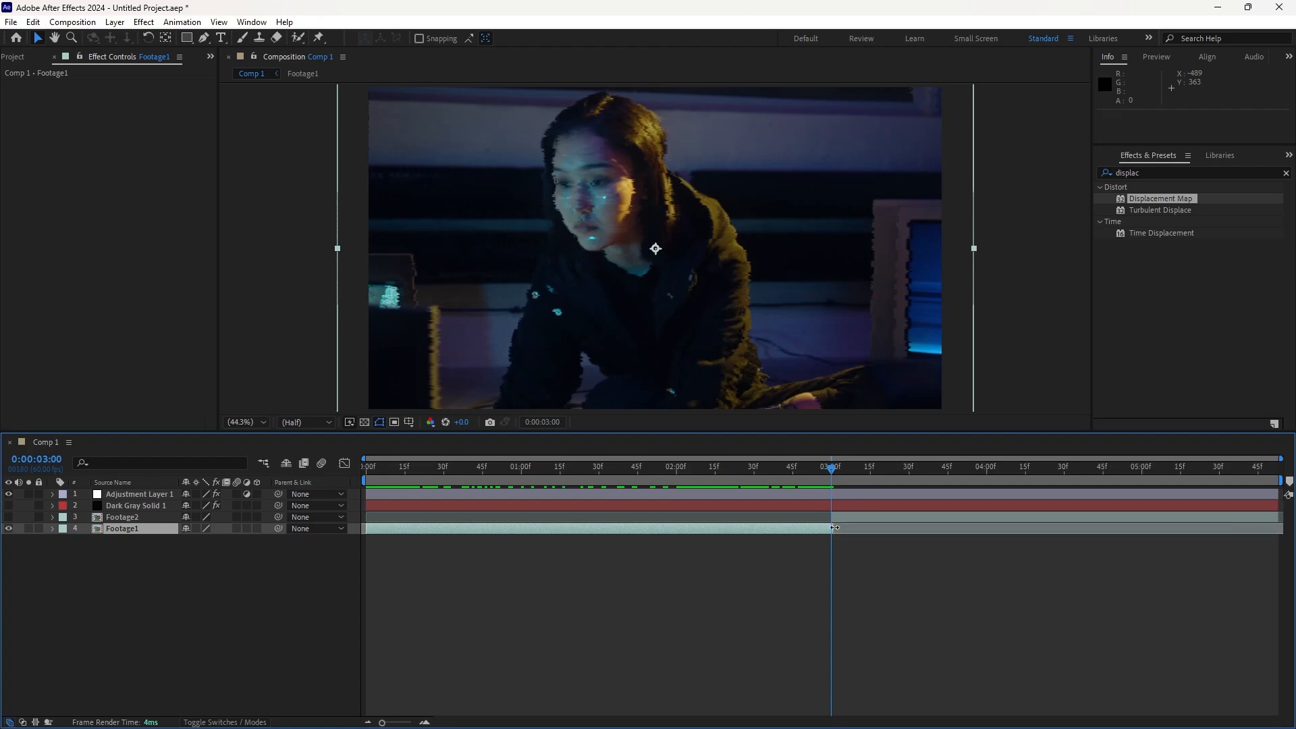
- Shorten Footage1's end by one frame so it meets Footage2's start, and make Footage2 visible again
scroll(834, 529, up, 8)
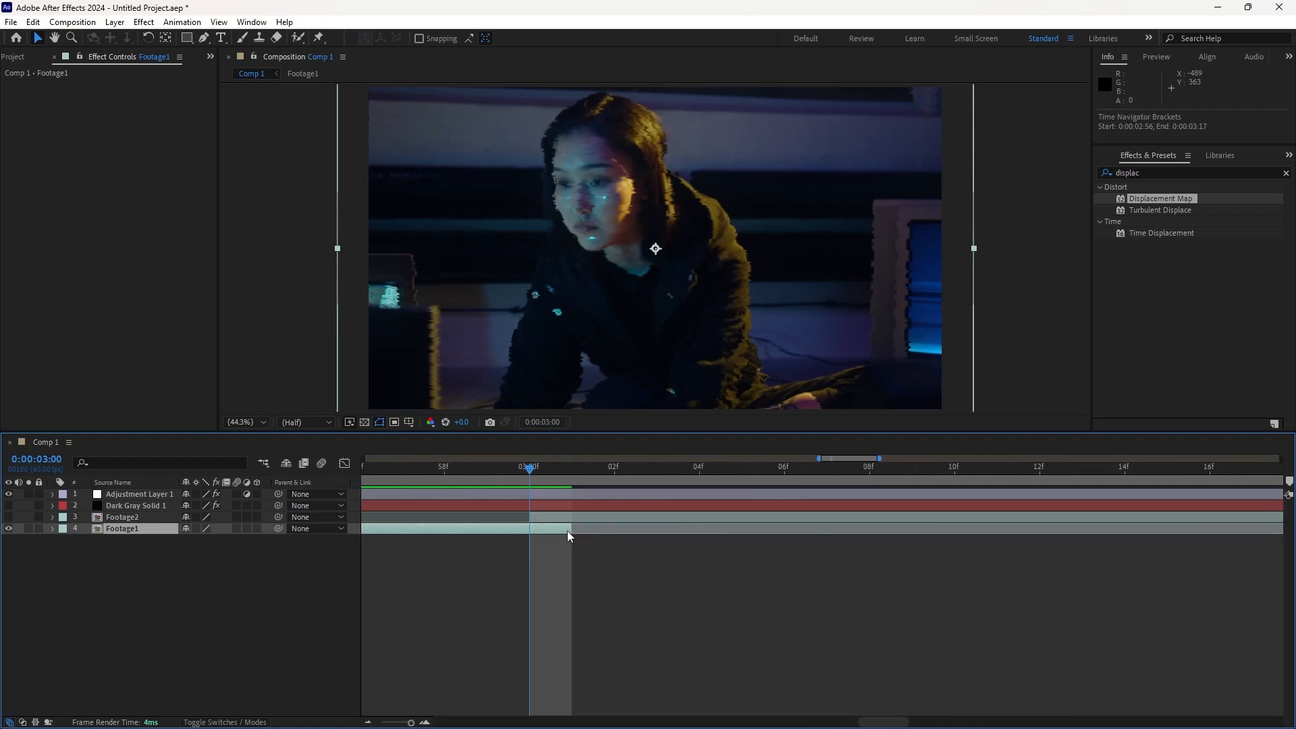
drag(571, 529, 535, 529)
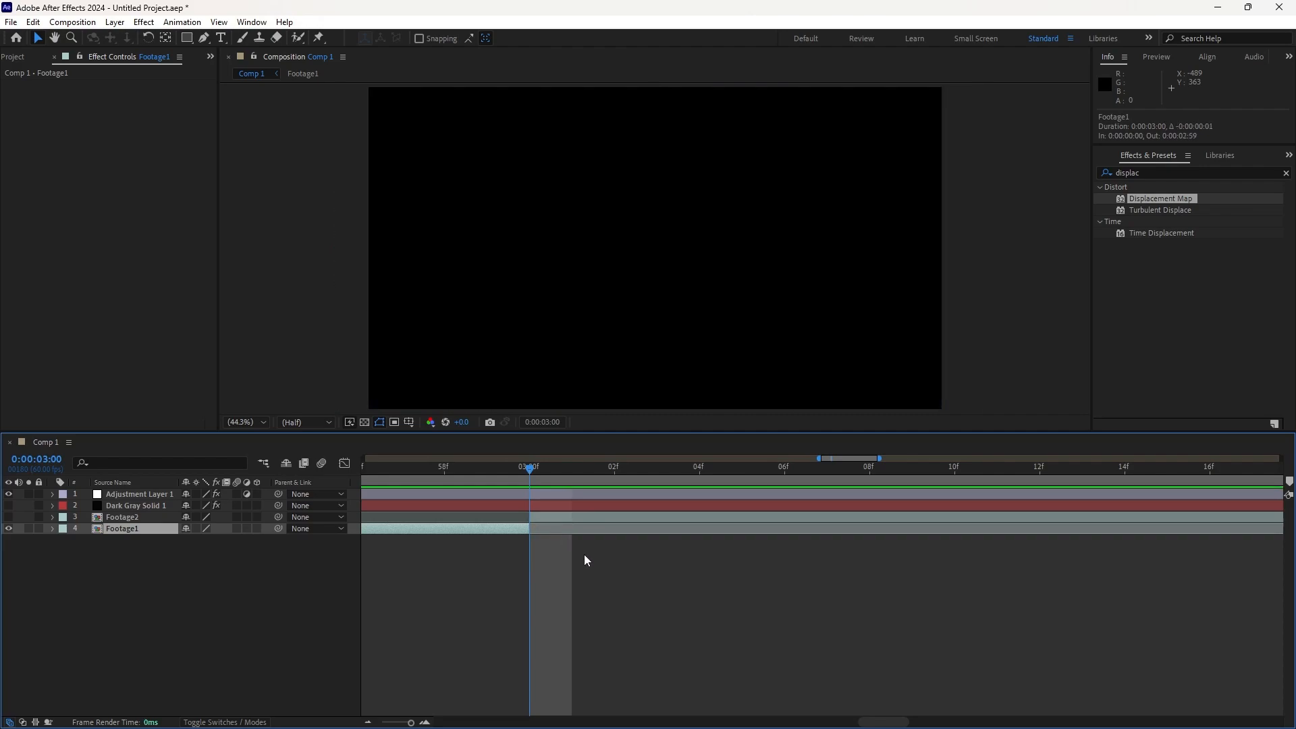
scroll(584, 553, down, 8)
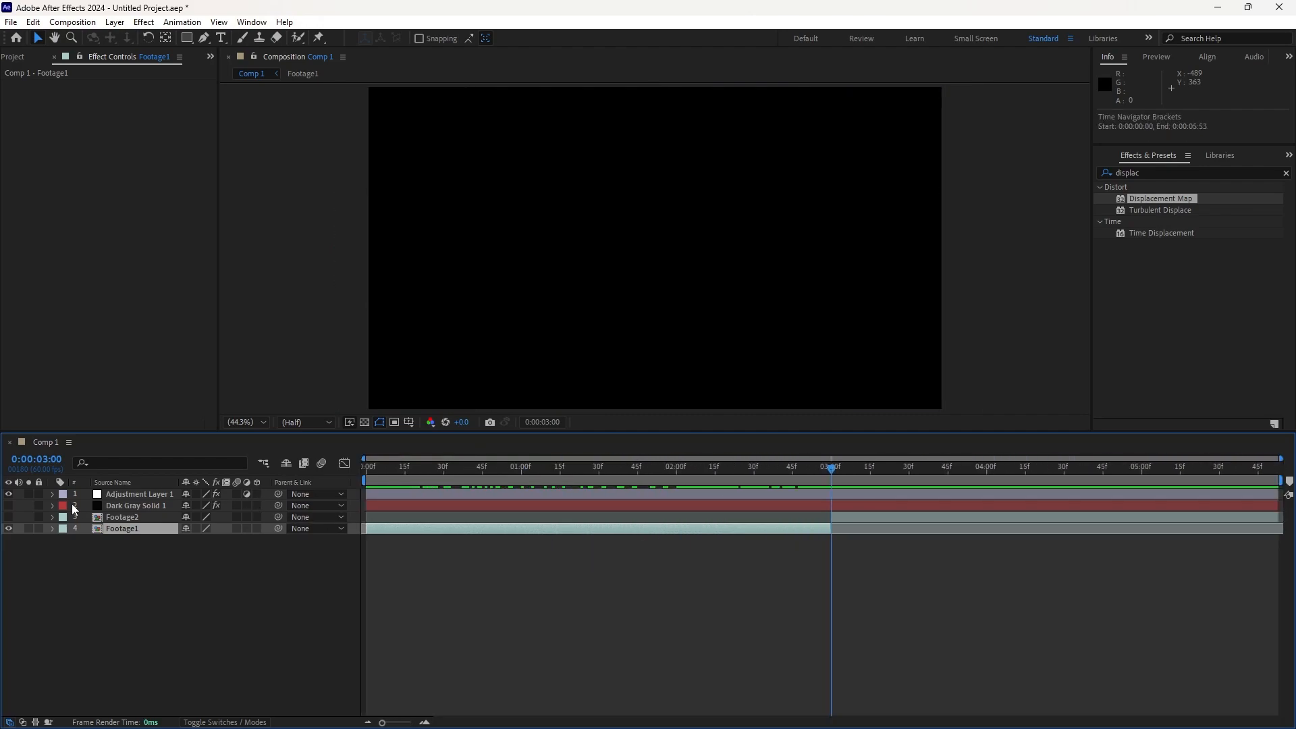
click(8, 517)
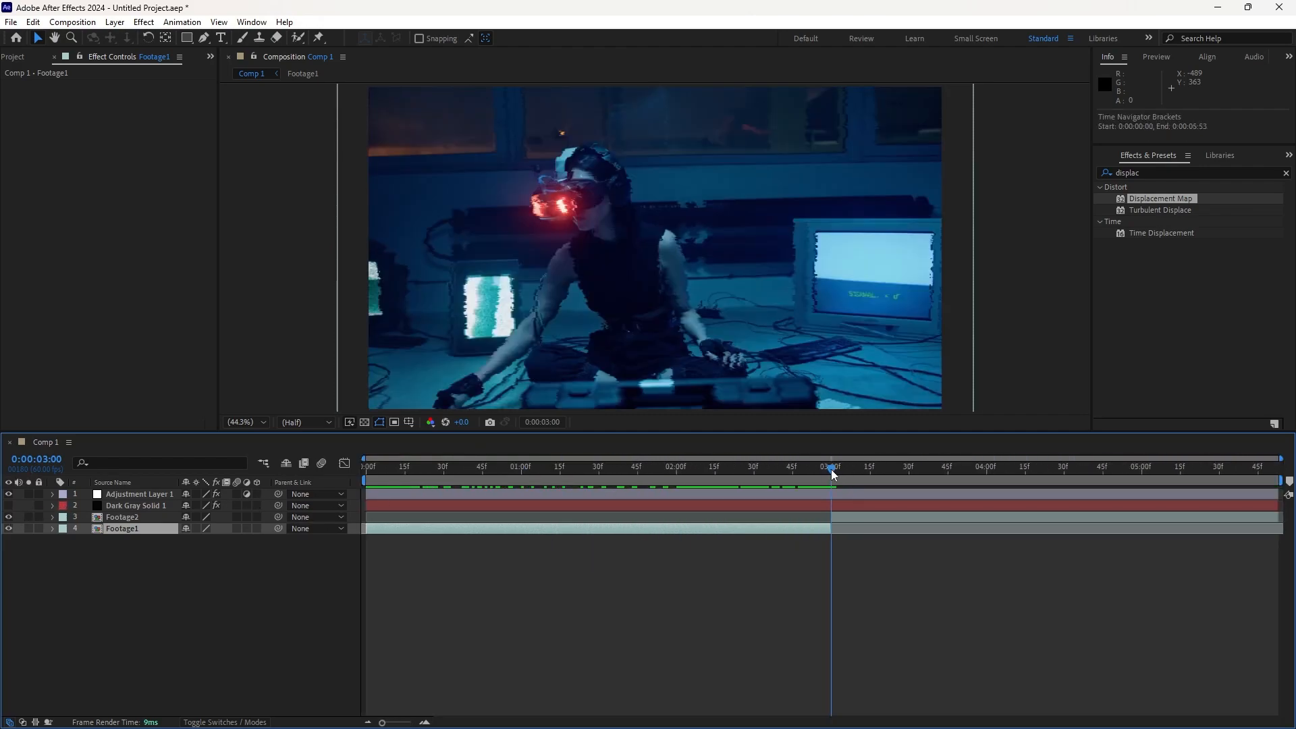
- Play the composition from the beginning to review the footage leading up to the cut
drag(831, 467, 459, 471)
key(space)
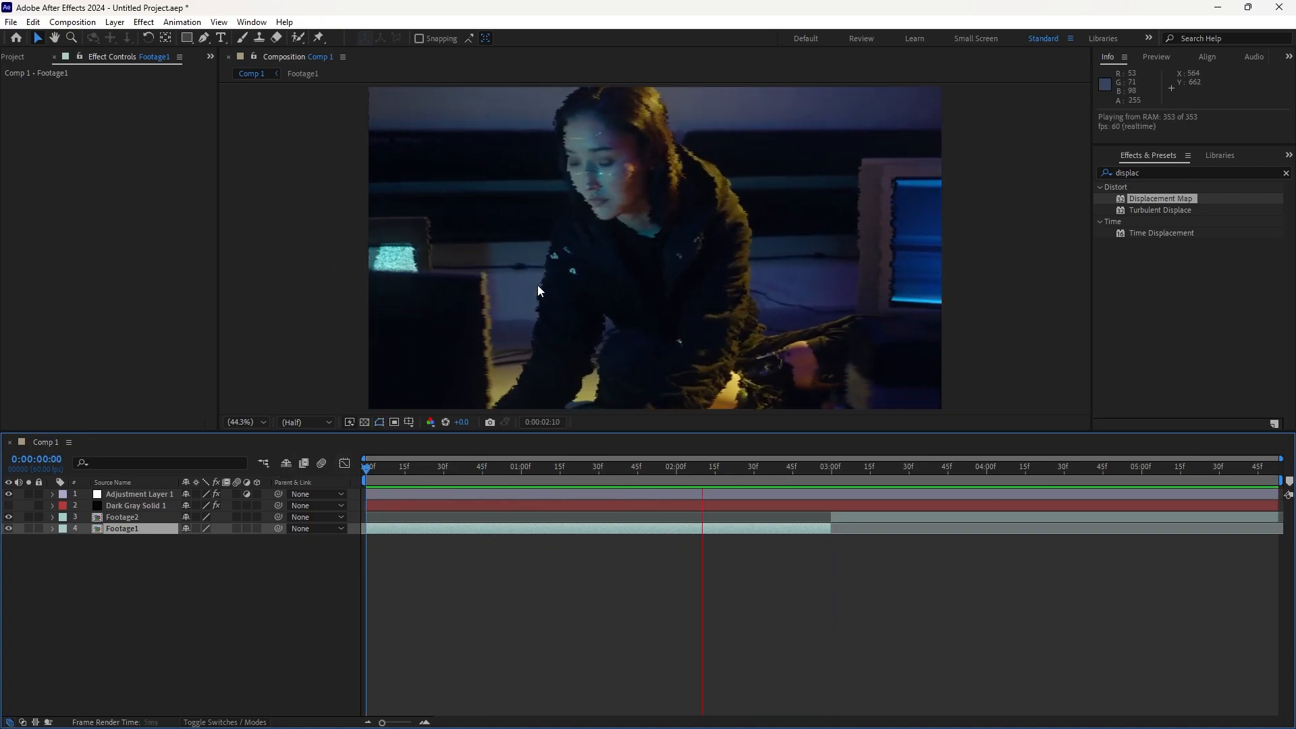
drag(764, 466, 764, 504)
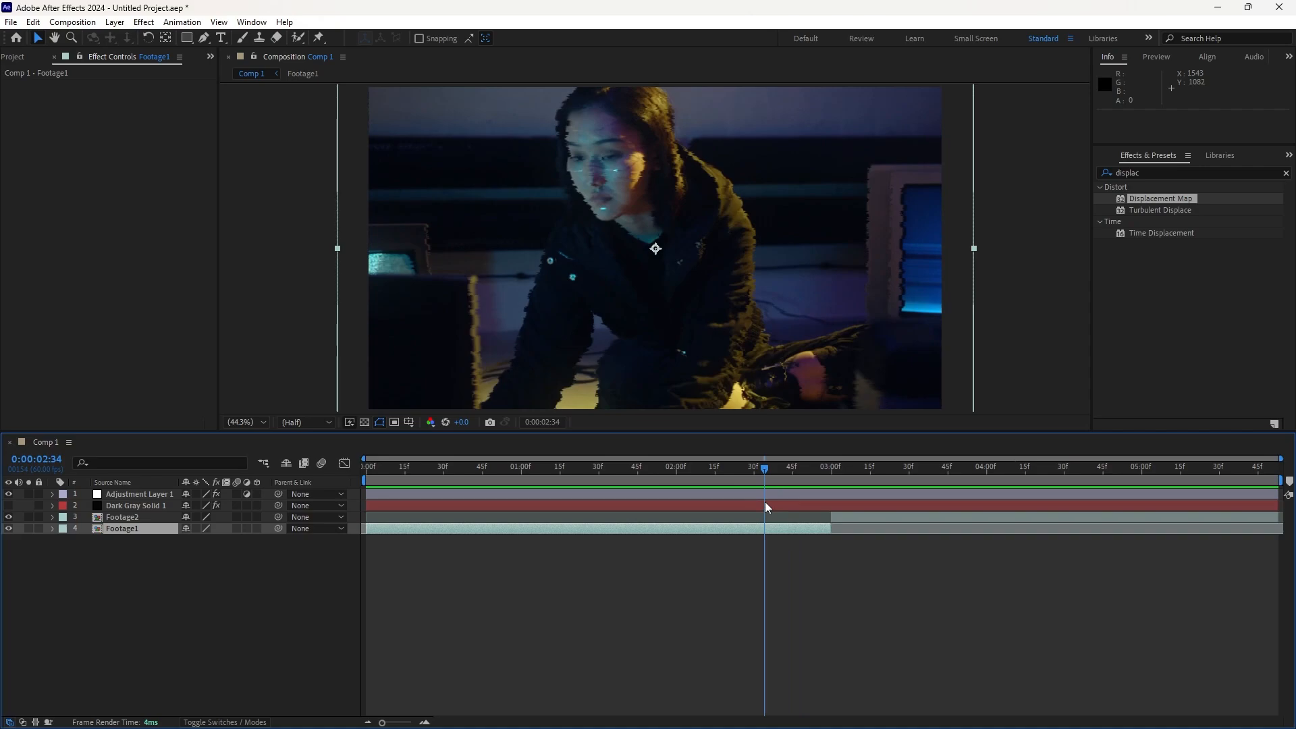
- Keyframe the adjustment layer's maximum horizontal displacement at 0:00:03:01 and expand its Displacement Map properties in the timeline
drag(764, 471, 834, 471)
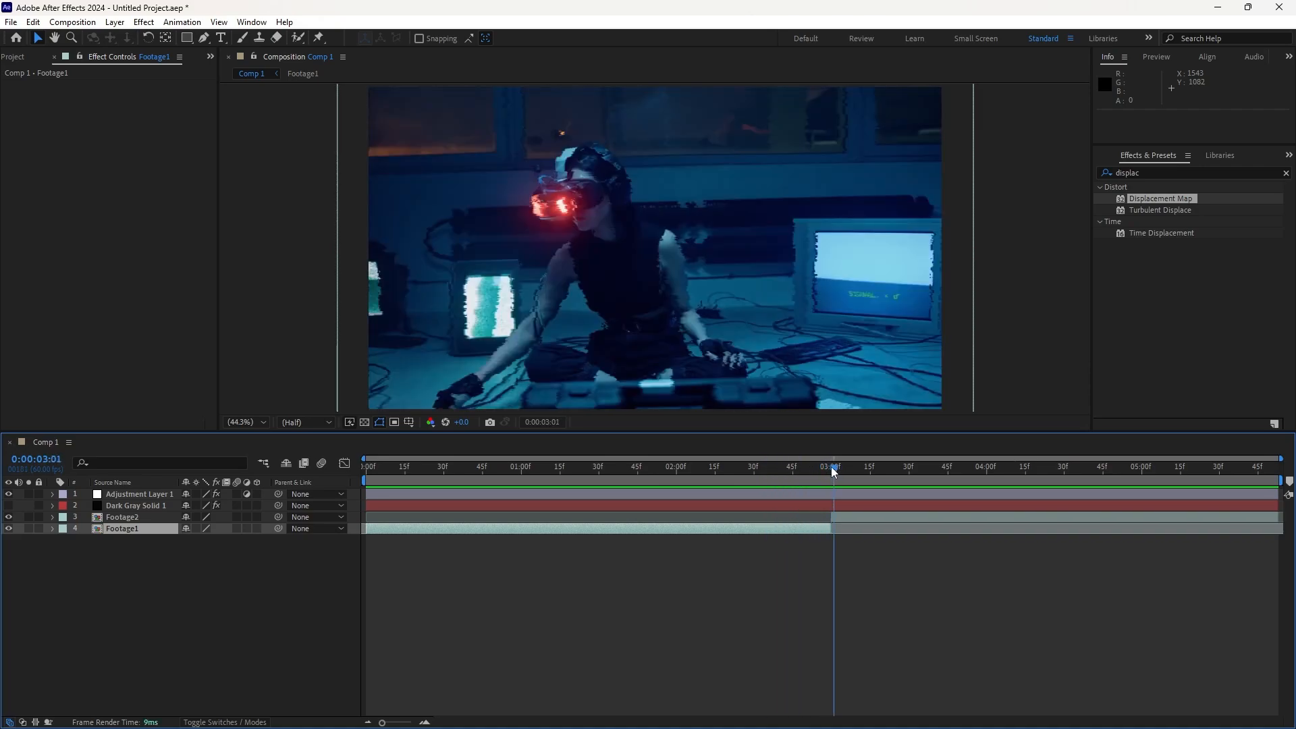
click(130, 492)
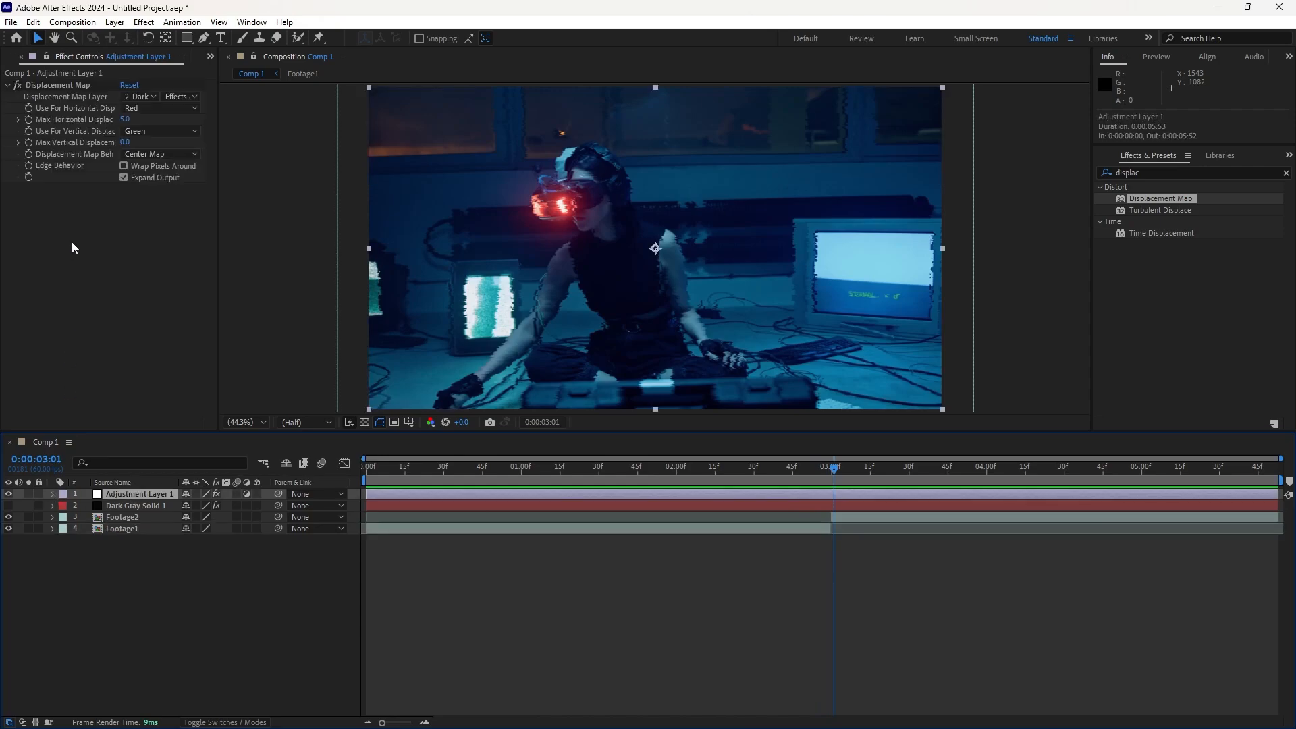
click(29, 120)
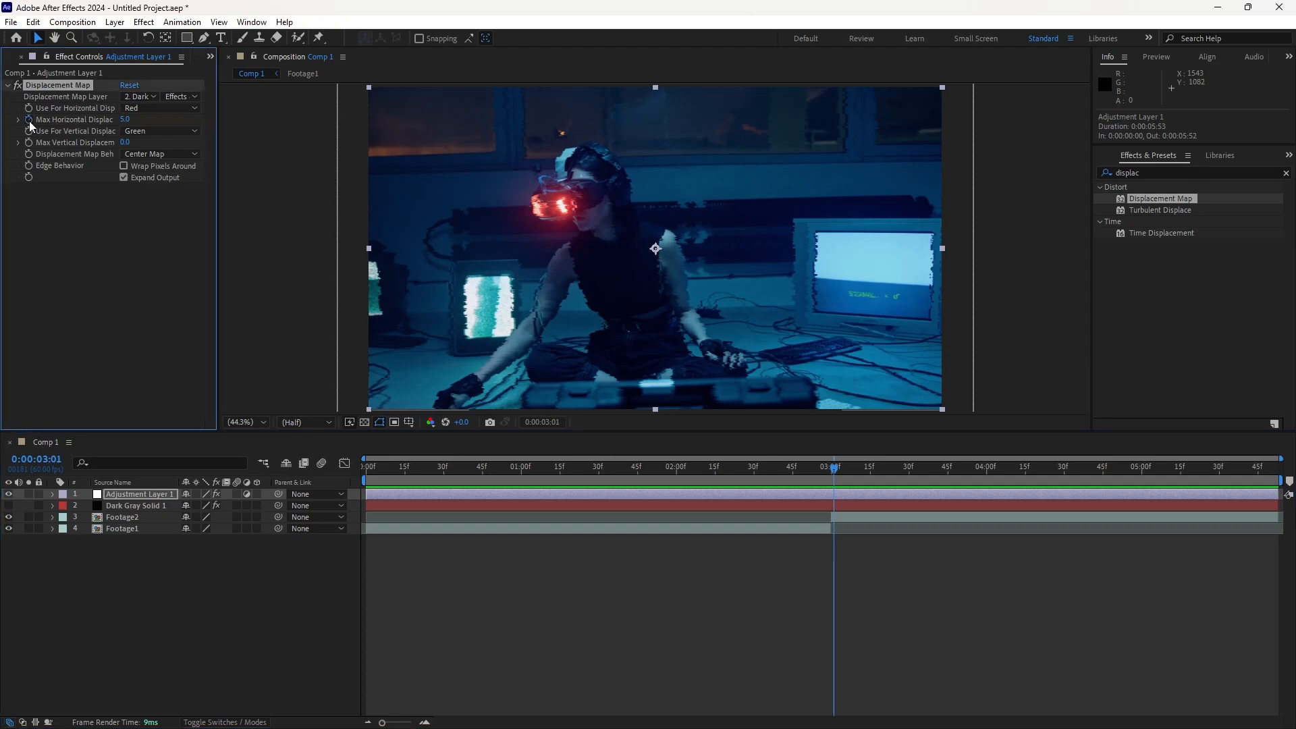
click(49, 494)
click(64, 517)
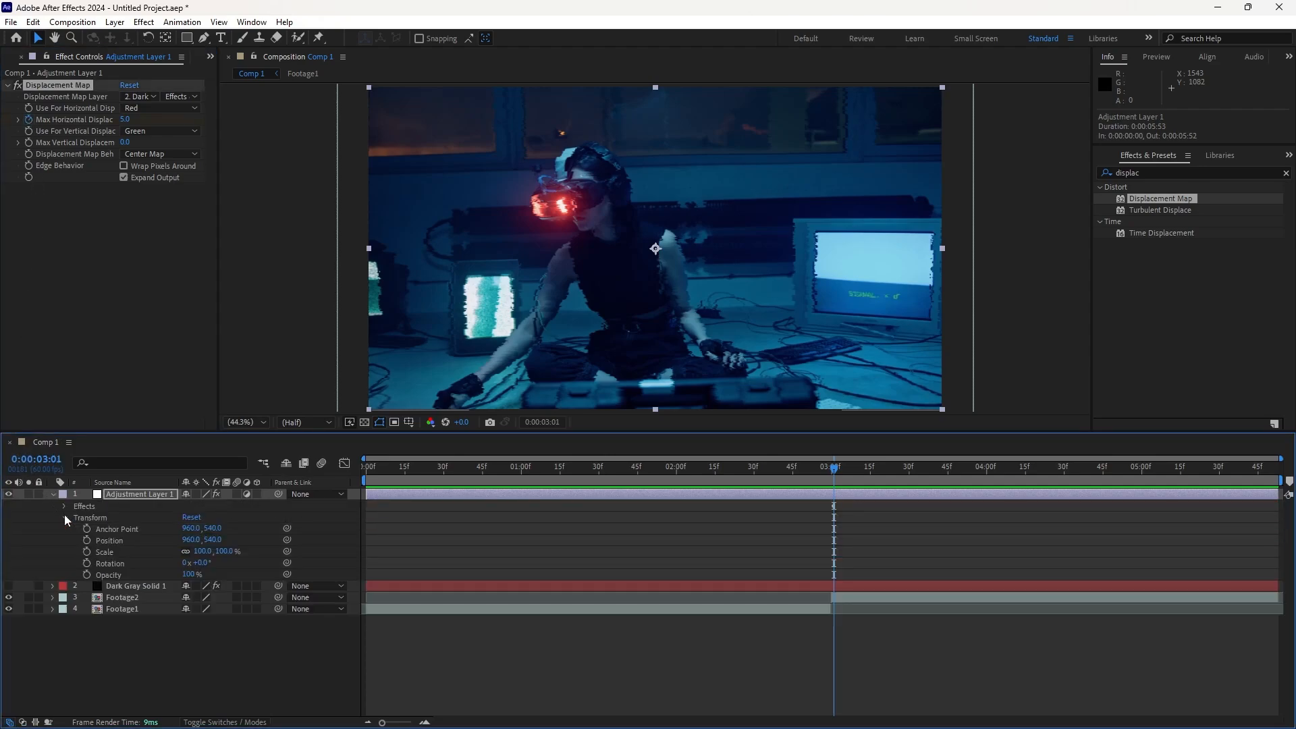
click(63, 507)
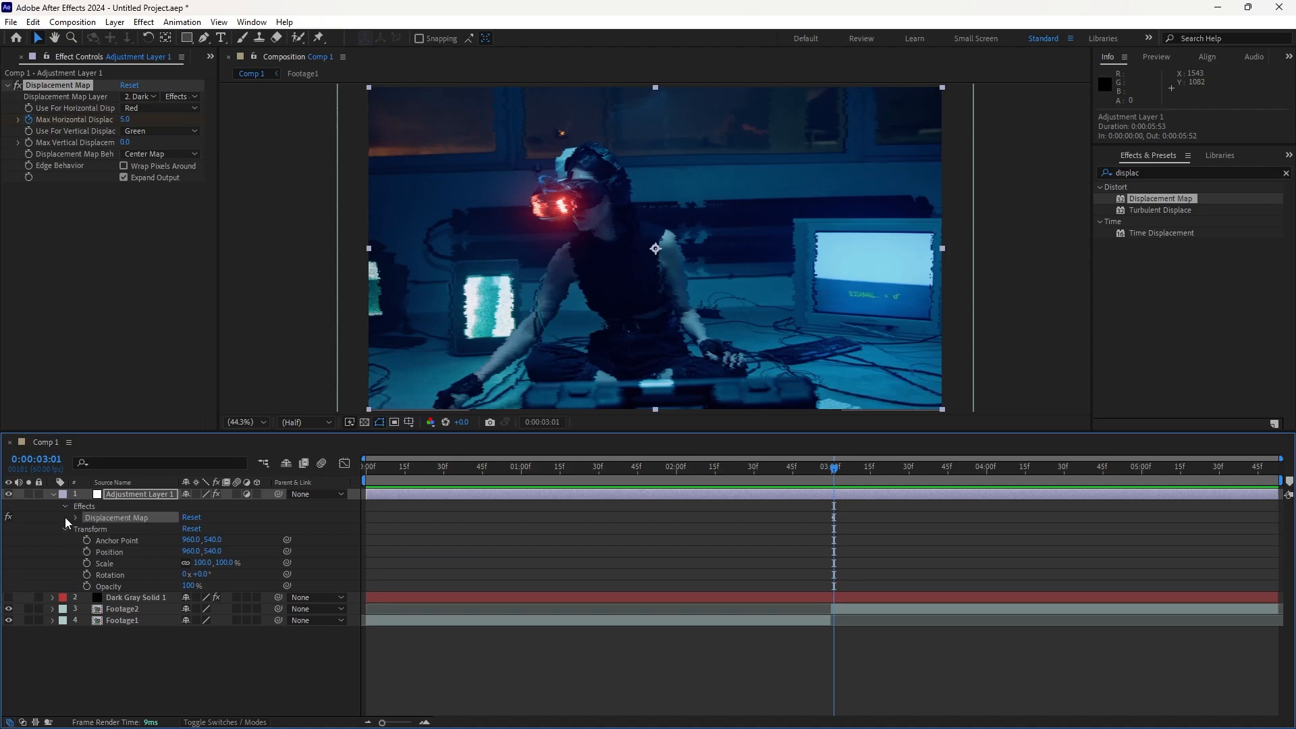
click(75, 519)
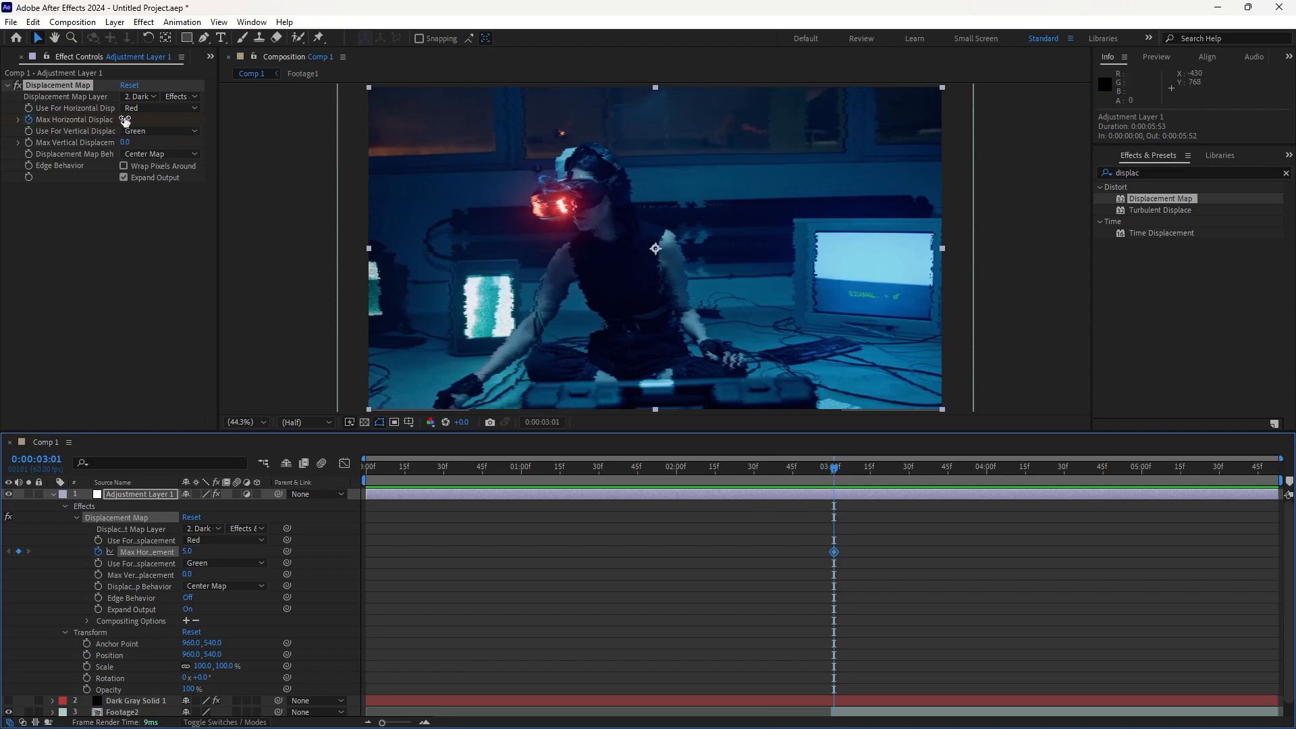
- Set the adjustment layer's maximum horizontal displacement to 7 at 0:00:03:01
drag(125, 119, 133, 119)
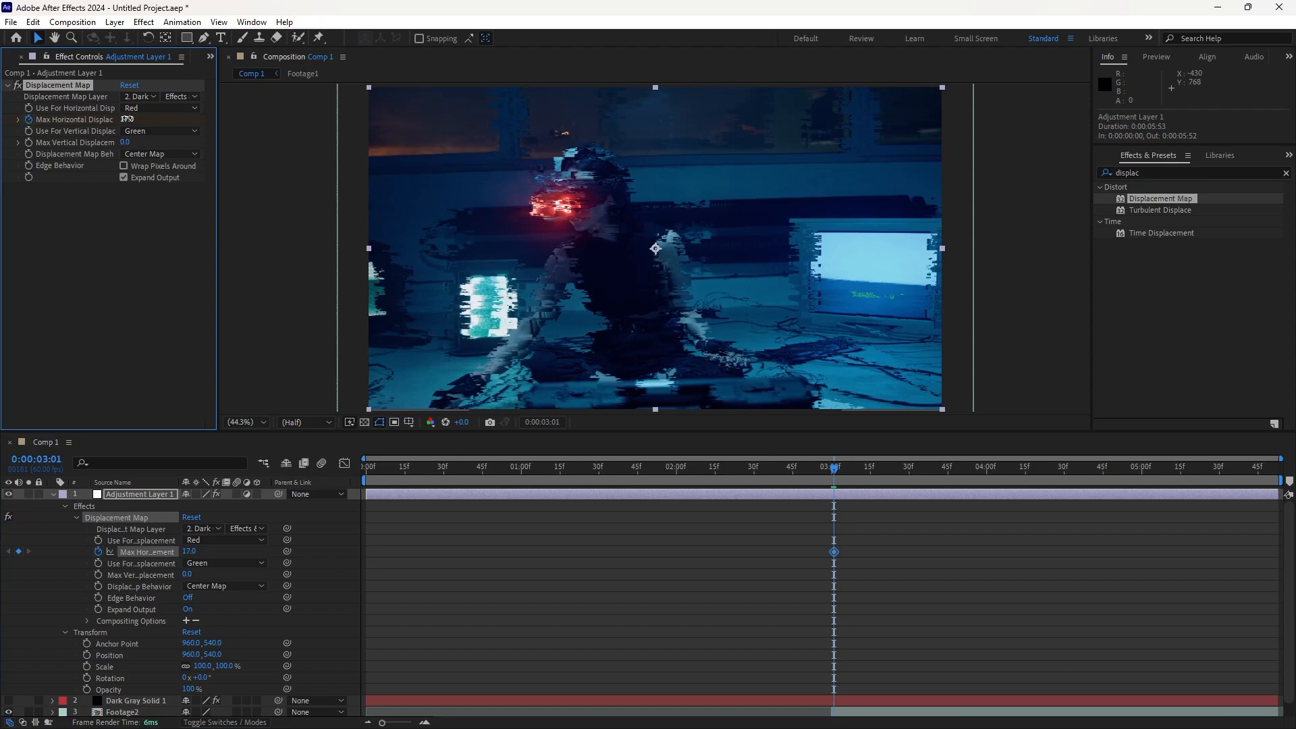
click(127, 118)
text(7)
key(Return)
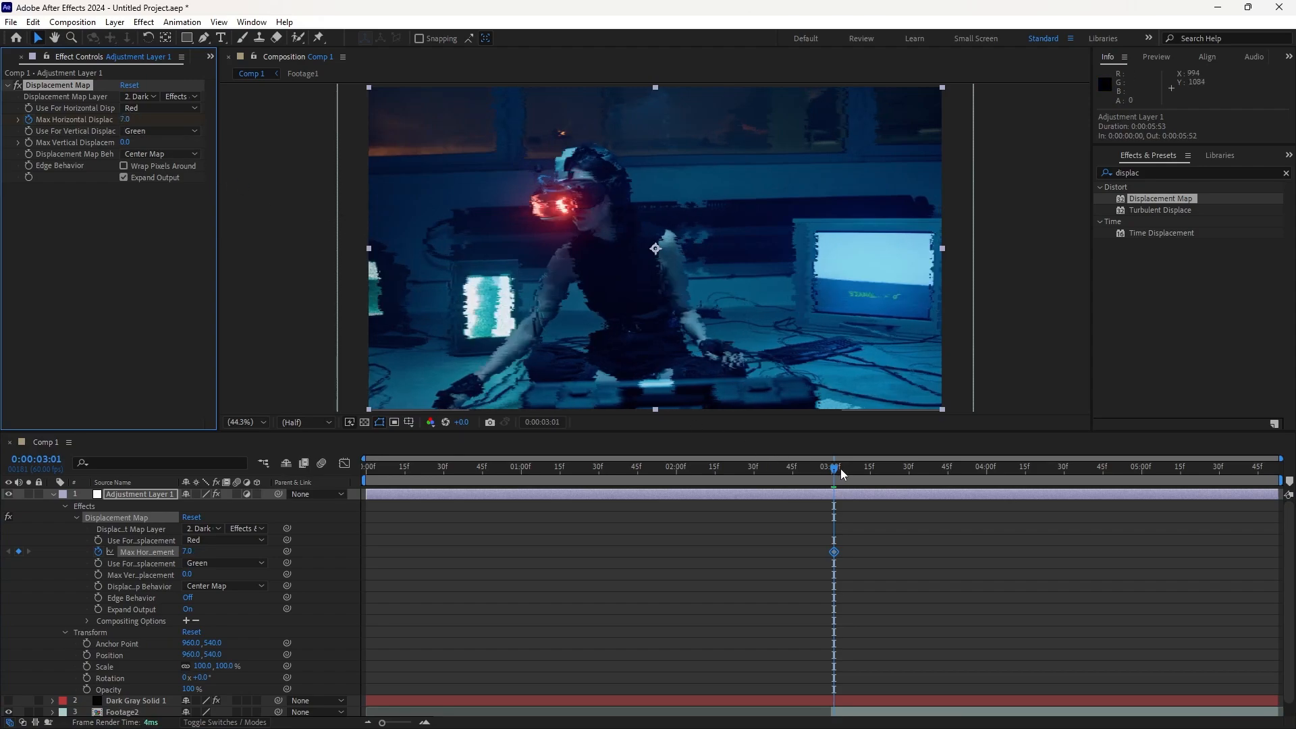
- Add maximum horizontal displacement keyframes of 0 at 0:00:02:45 and 0:00:03:15, on either side of the cut
drag(835, 474, 791, 476)
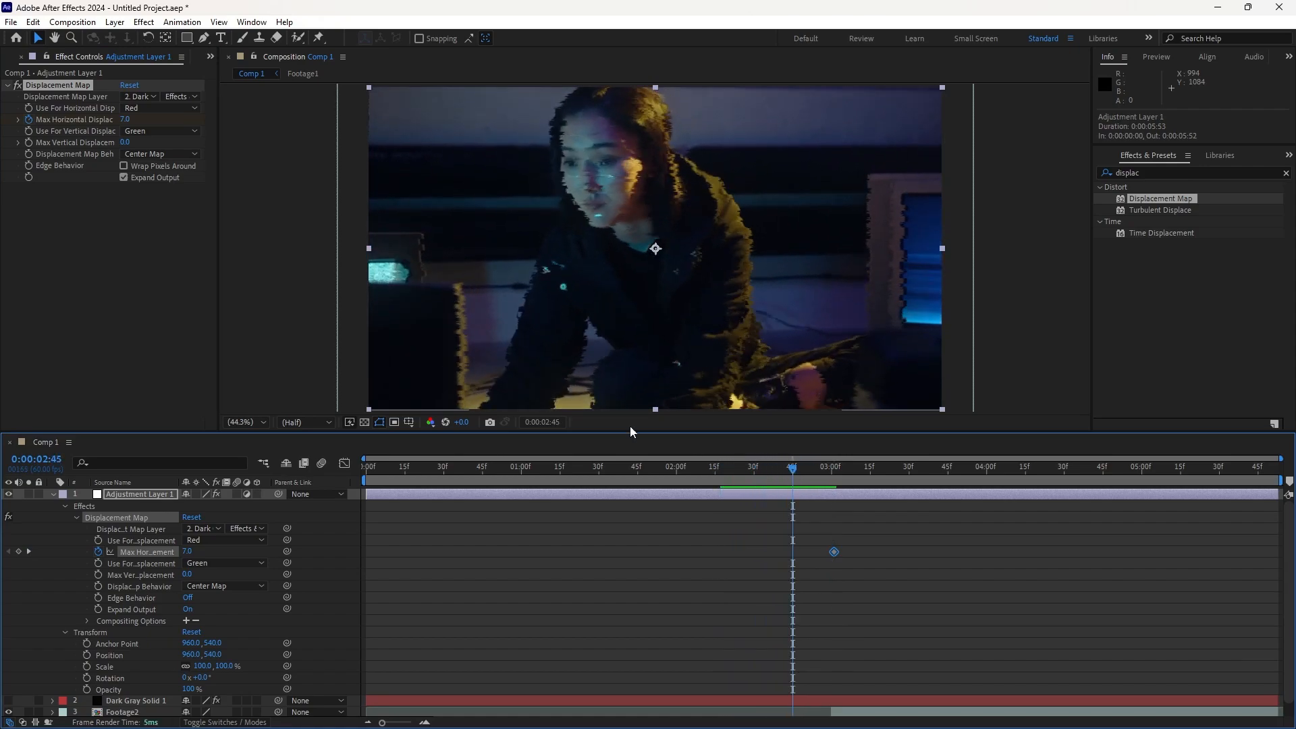
click(129, 119)
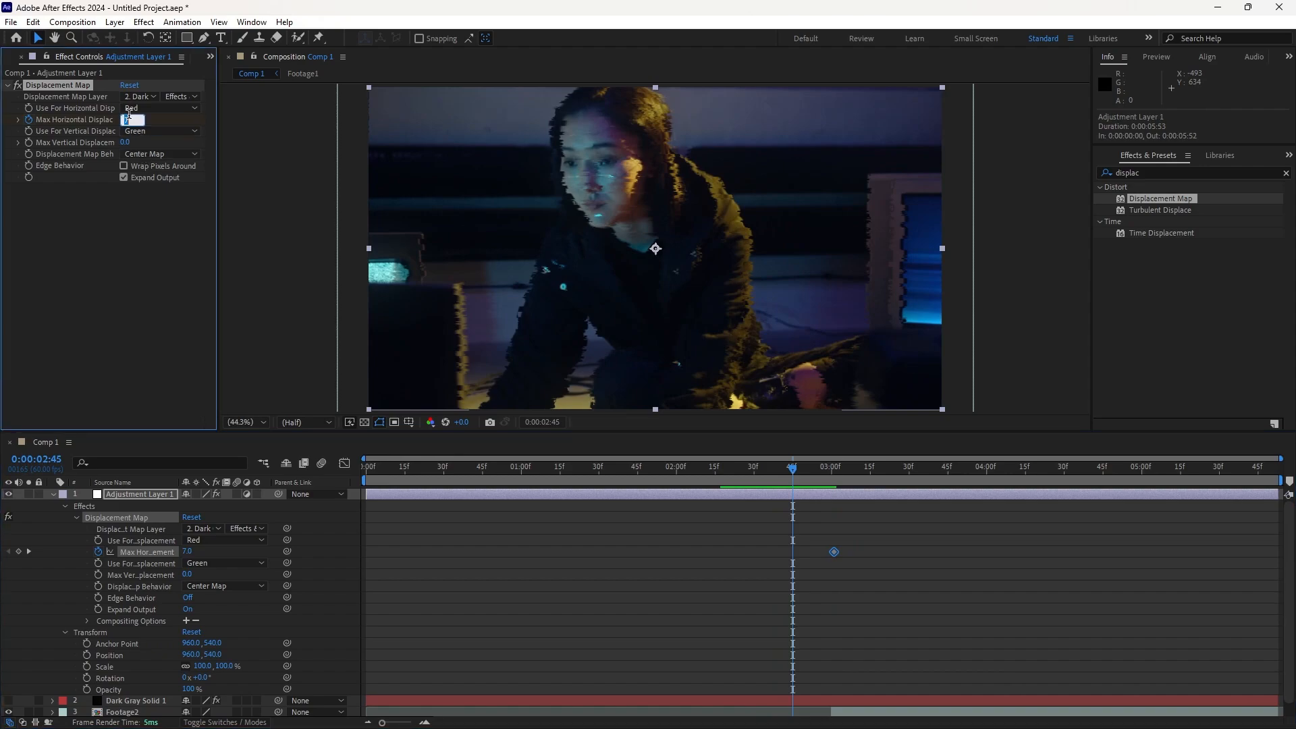
text(0)
key(Return)
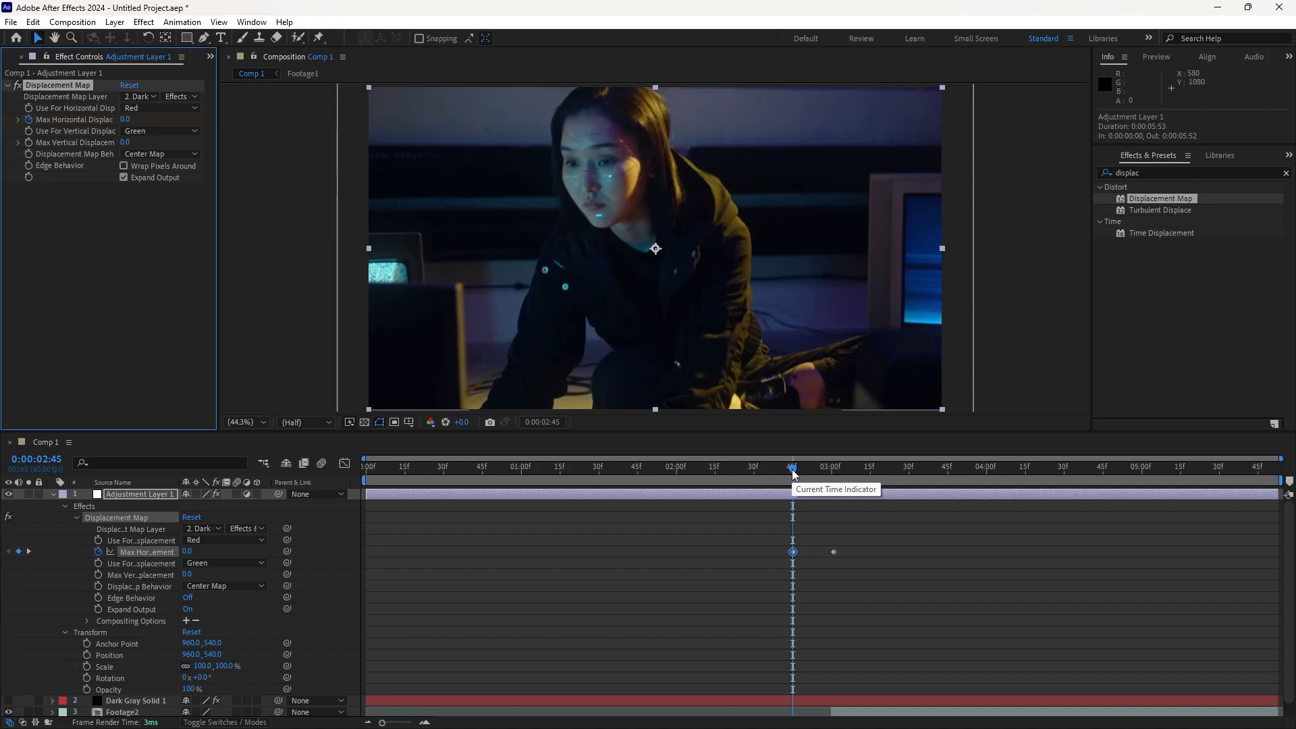
drag(793, 475, 871, 476)
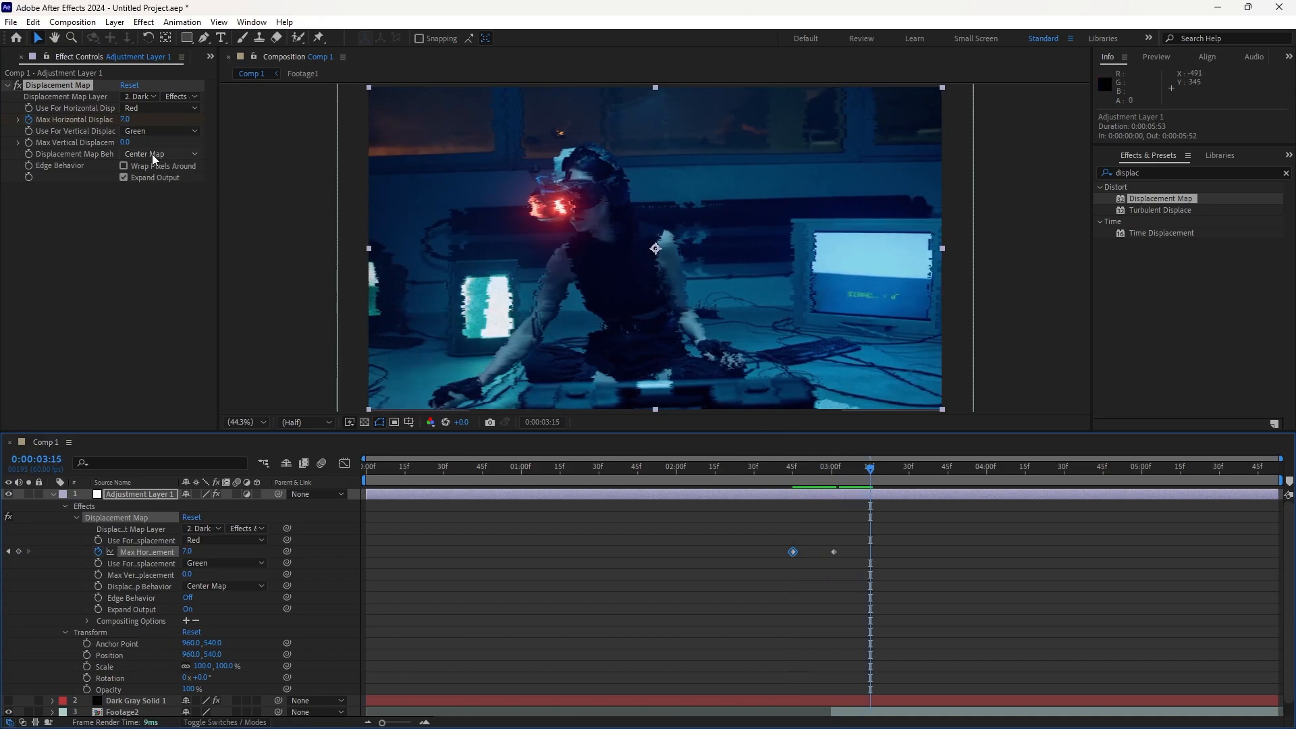
click(125, 120)
text(0)
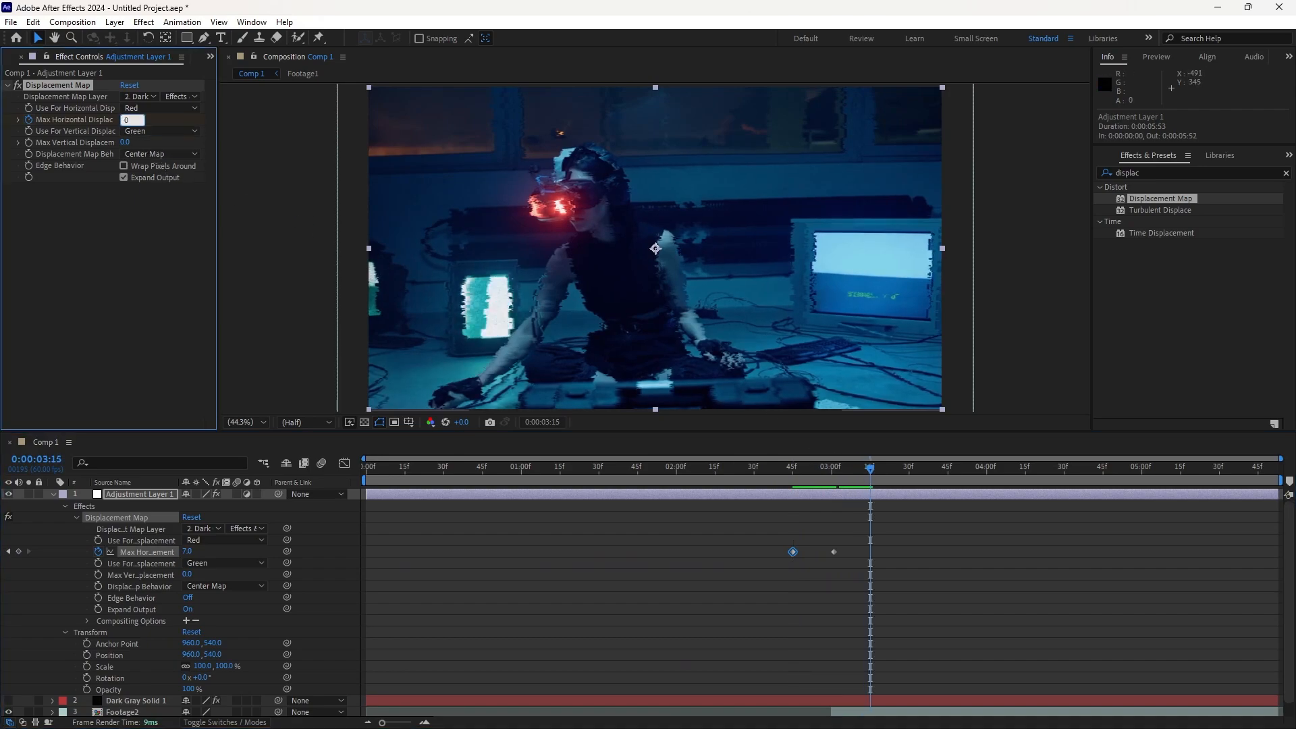
key(Return)
- Trim the composition to a work area starting at 0:00:01:38 and play back the glitch transition
drag(867, 476, 648, 471)
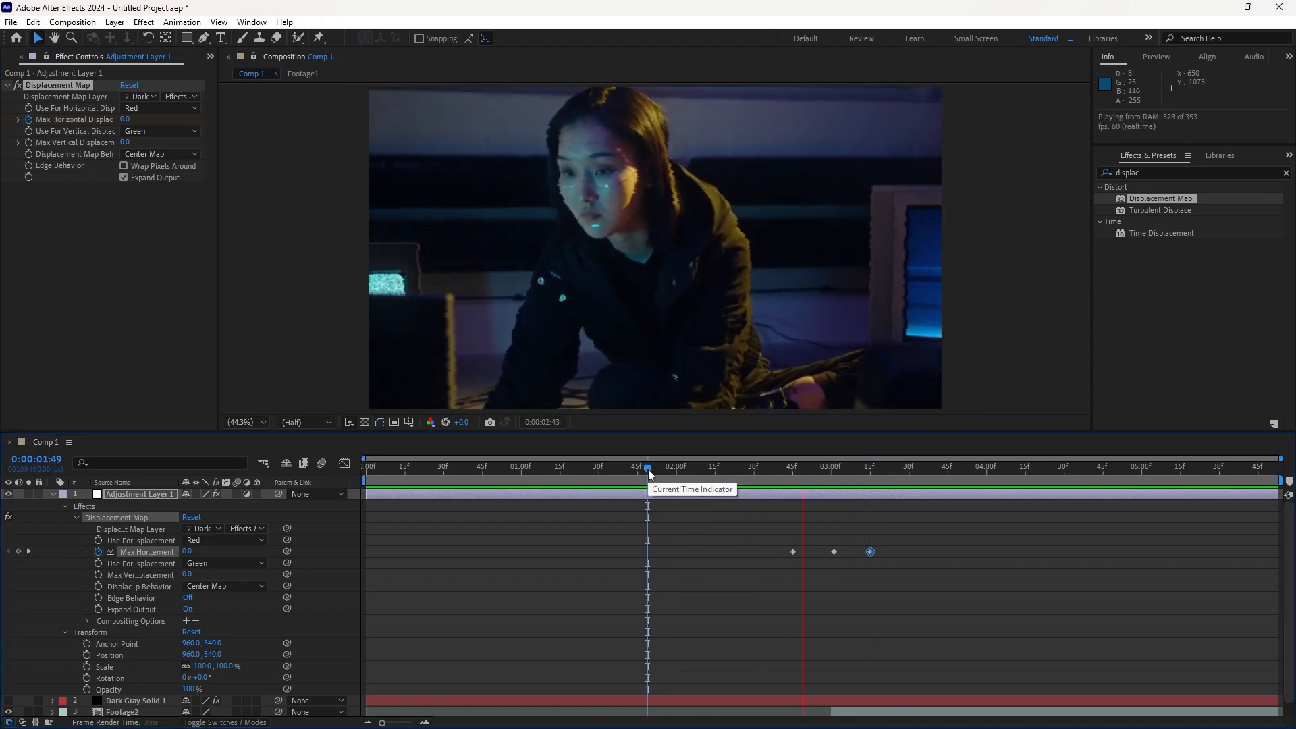
click(916, 468)
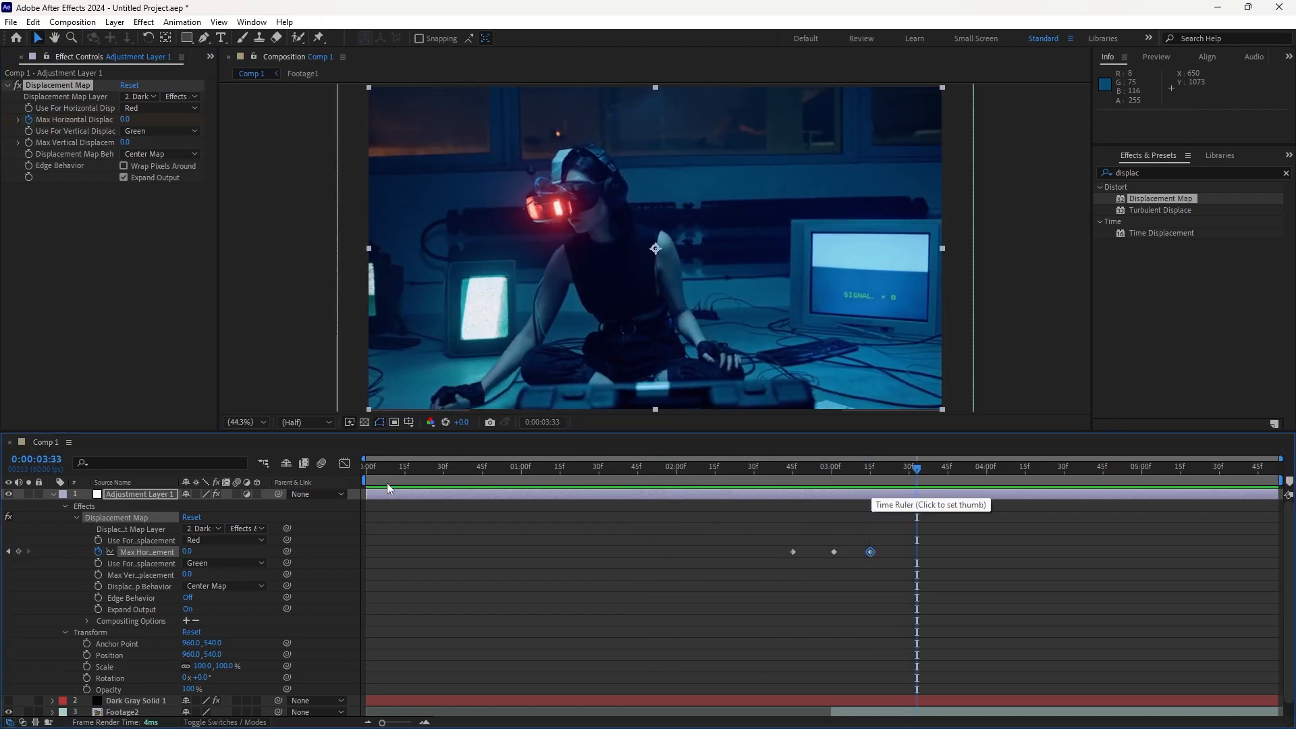
drag(369, 486, 616, 483)
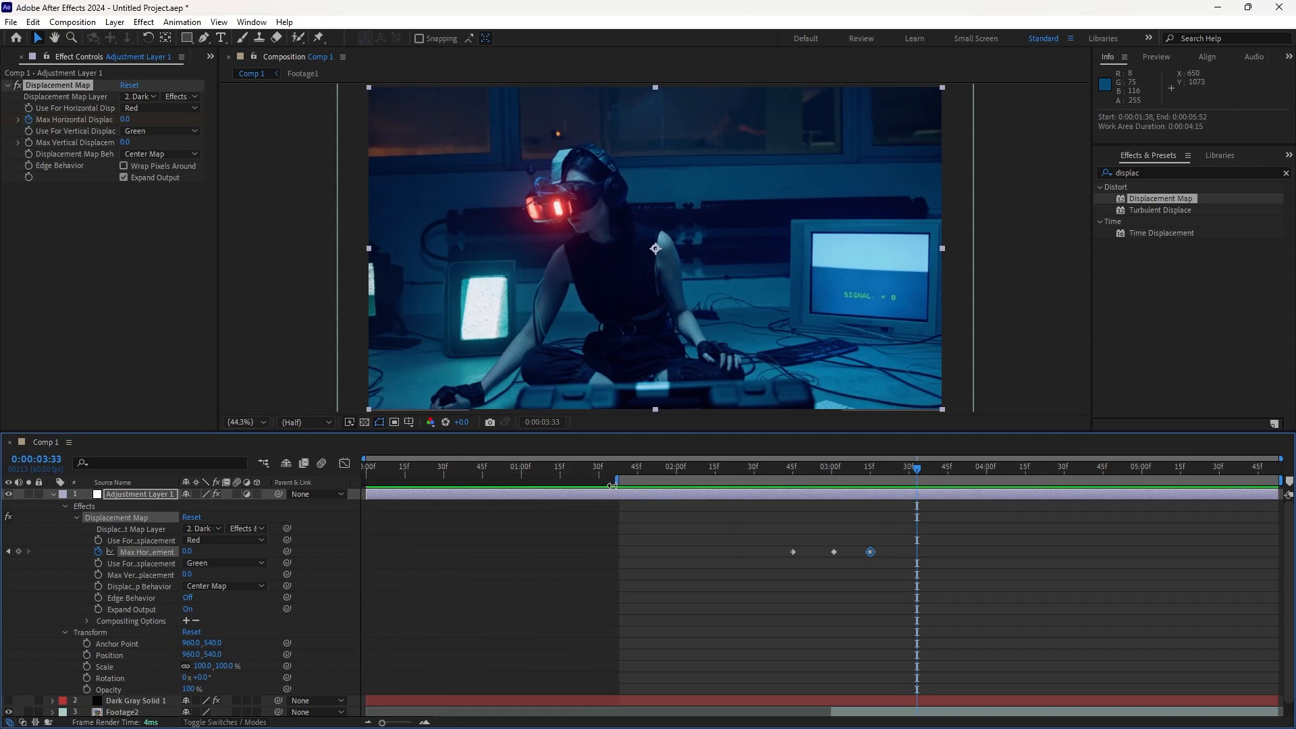
right_click(650, 483)
click(686, 508)
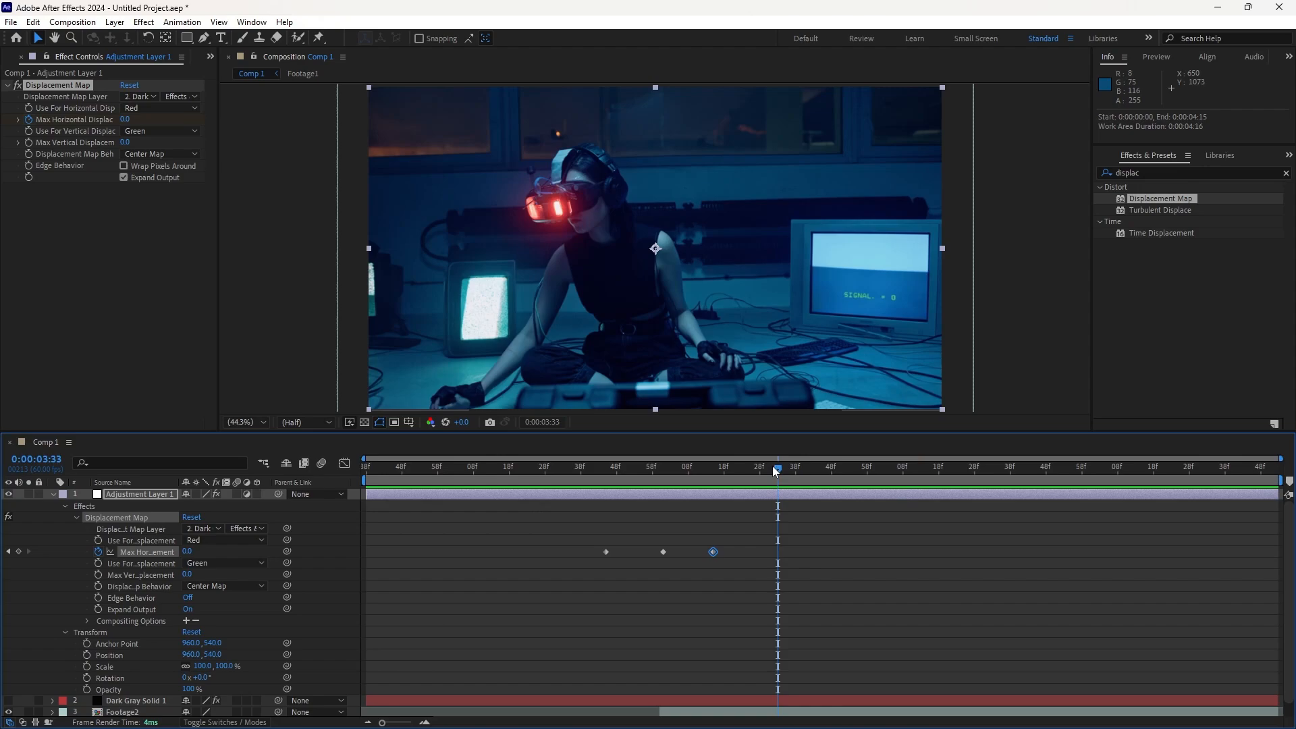
key(space)
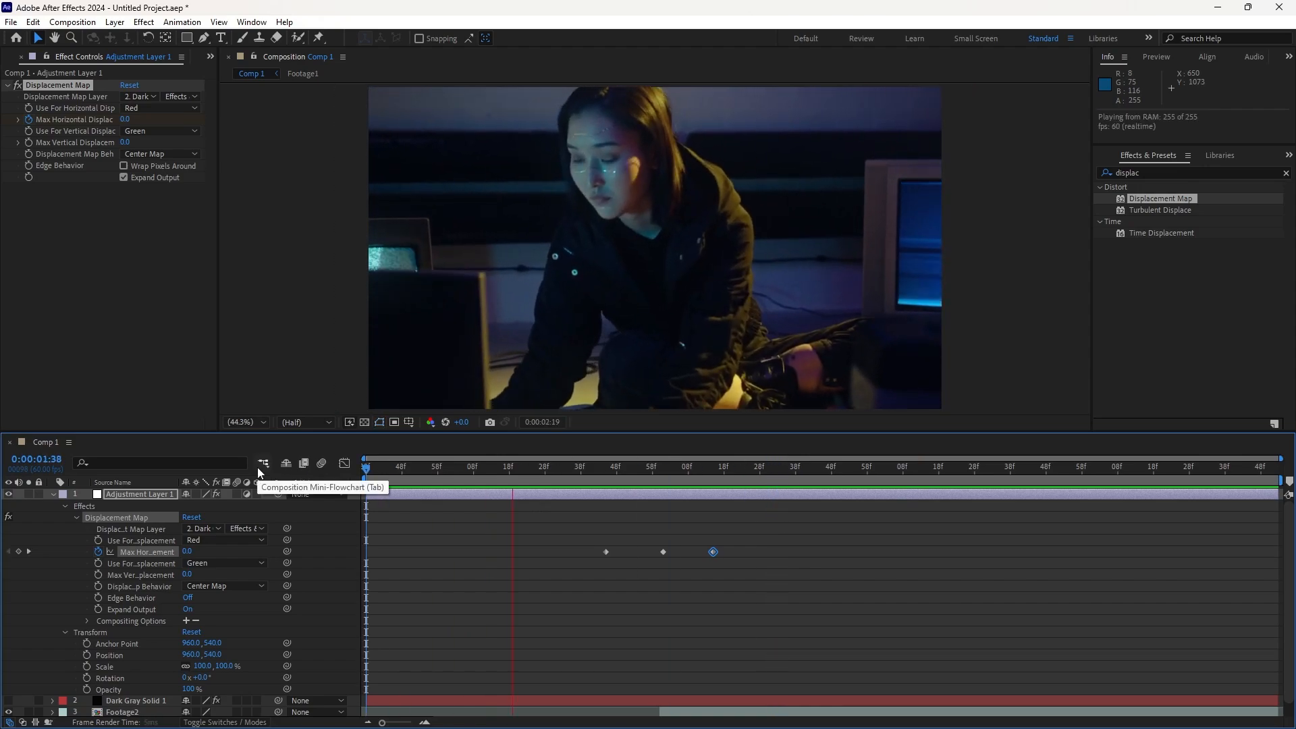
key(space)
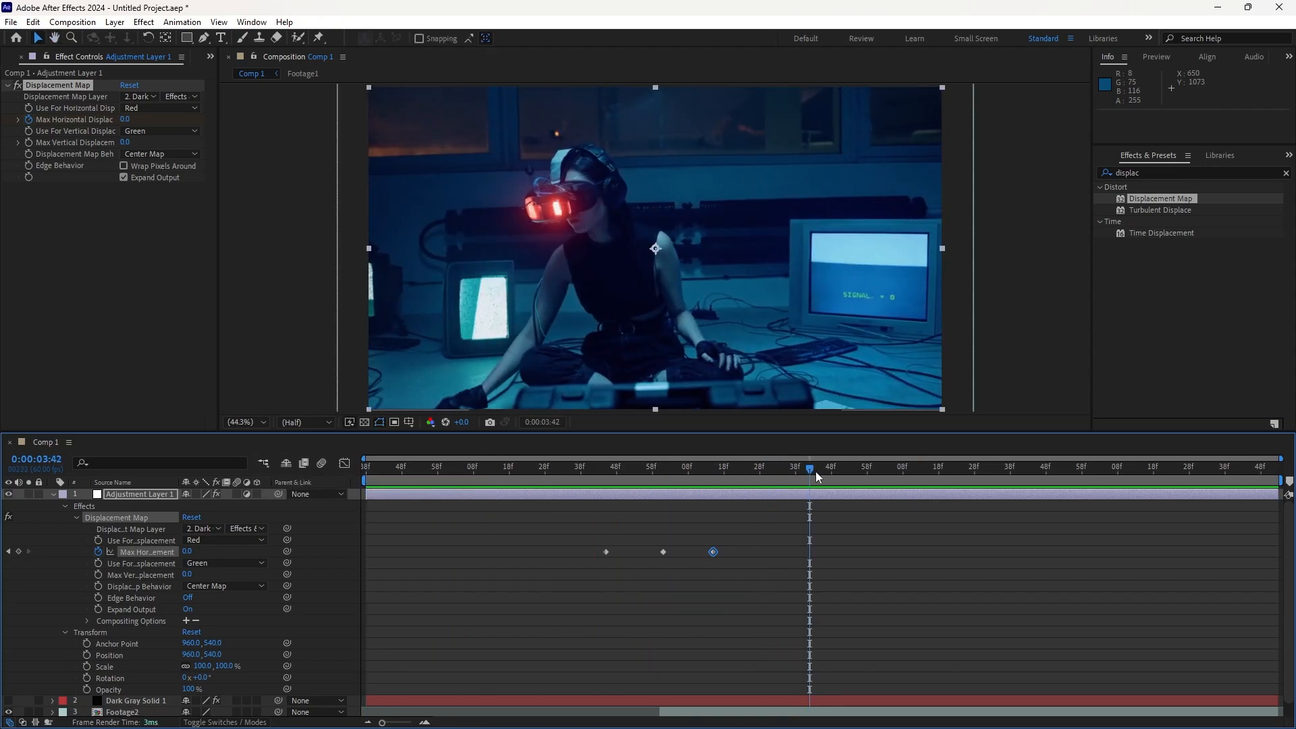
- Set the middle maximum horizontal displacement keyframe at 0:00:03:01 to 8
drag(816, 471, 663, 492)
drag(653, 540, 676, 566)
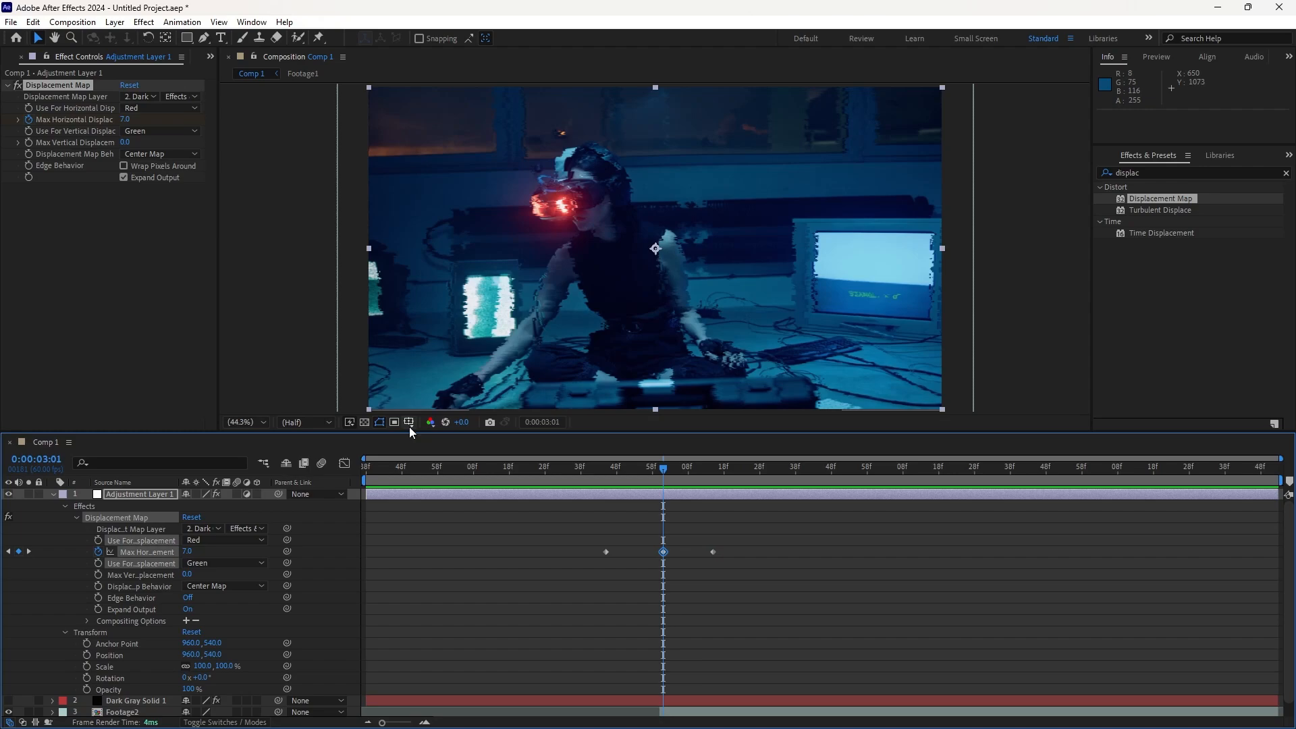
click(125, 119)
text(8)
key(Return)
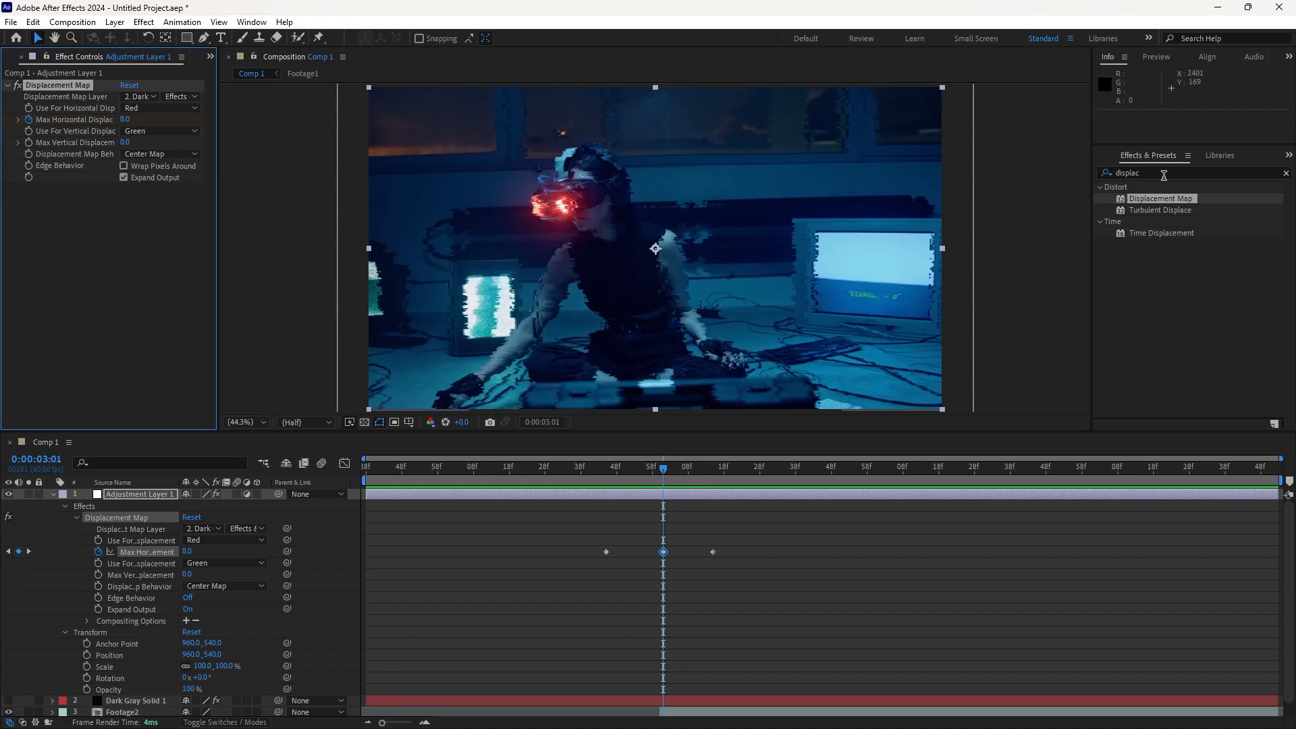
- Search the effects for "expo" and apply the Exposure color correction effect to Adjustment Layer 1
drag(1163, 176, 1082, 177)
text(ep)
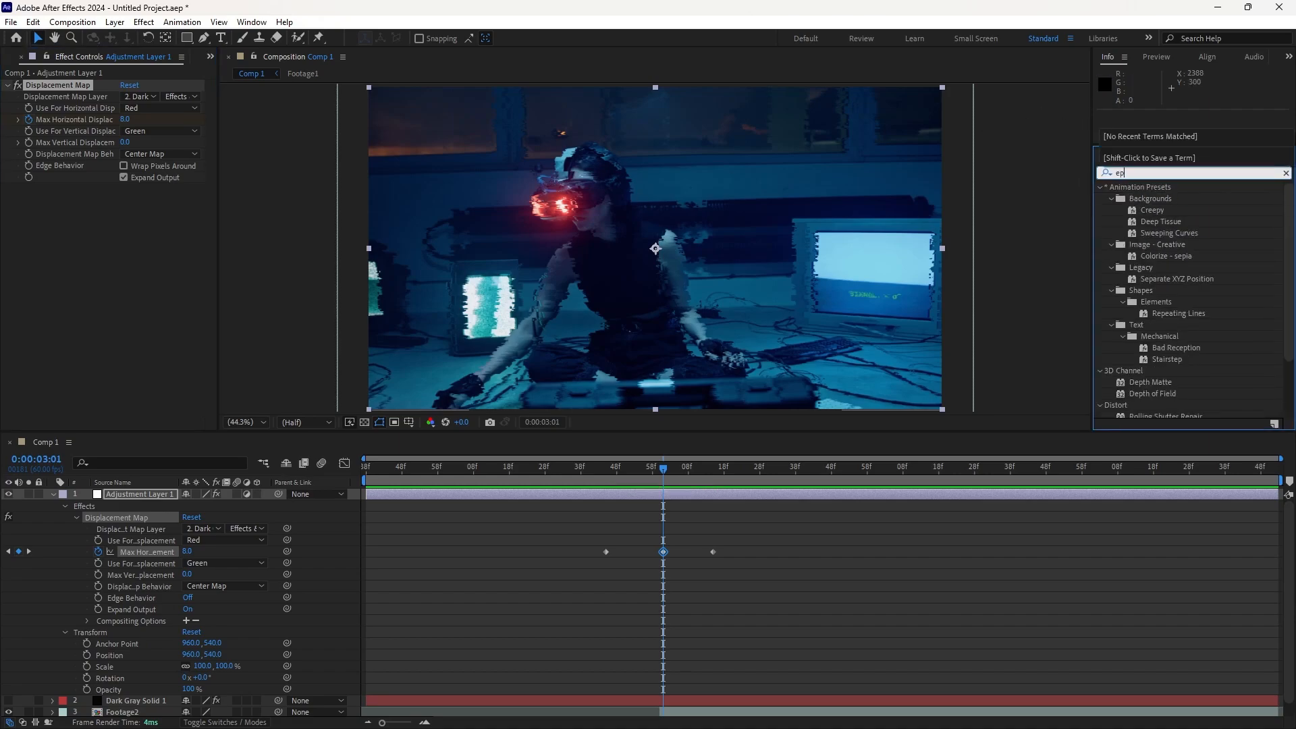
key(BackSpace)
text(xpo)
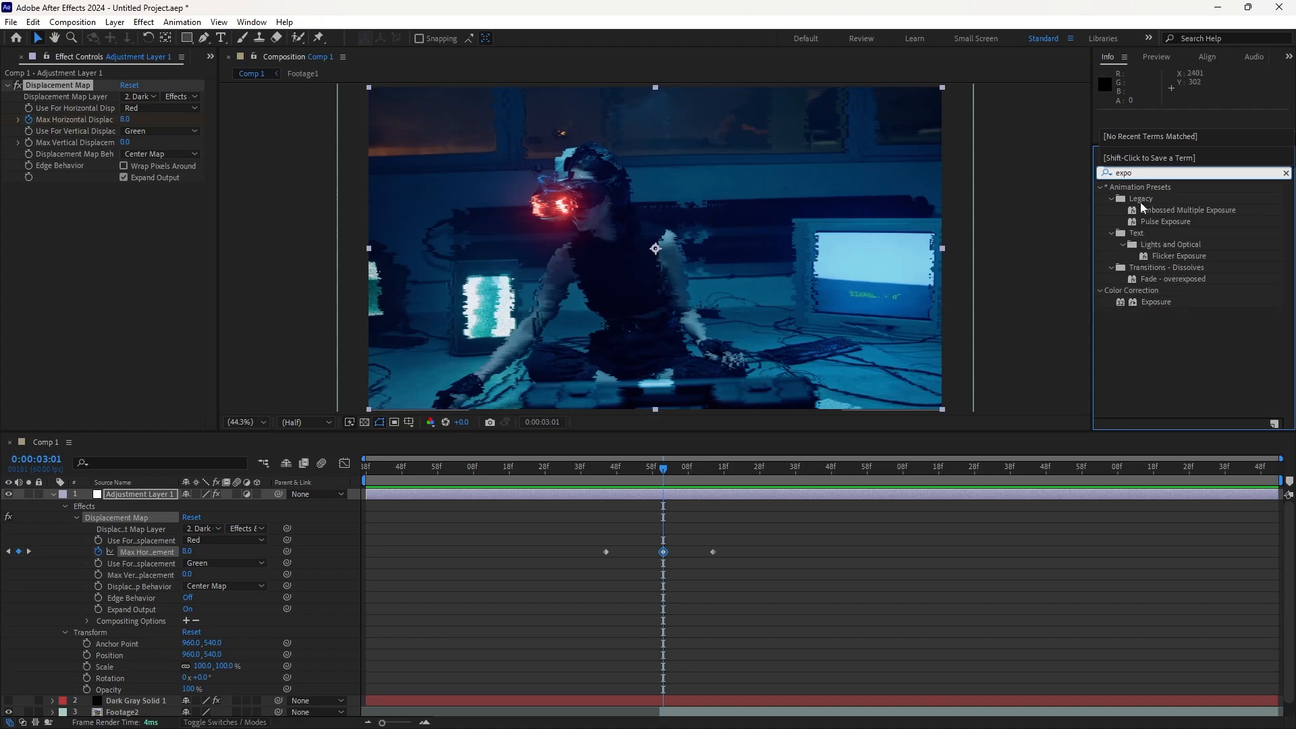
drag(1156, 302, 144, 494)
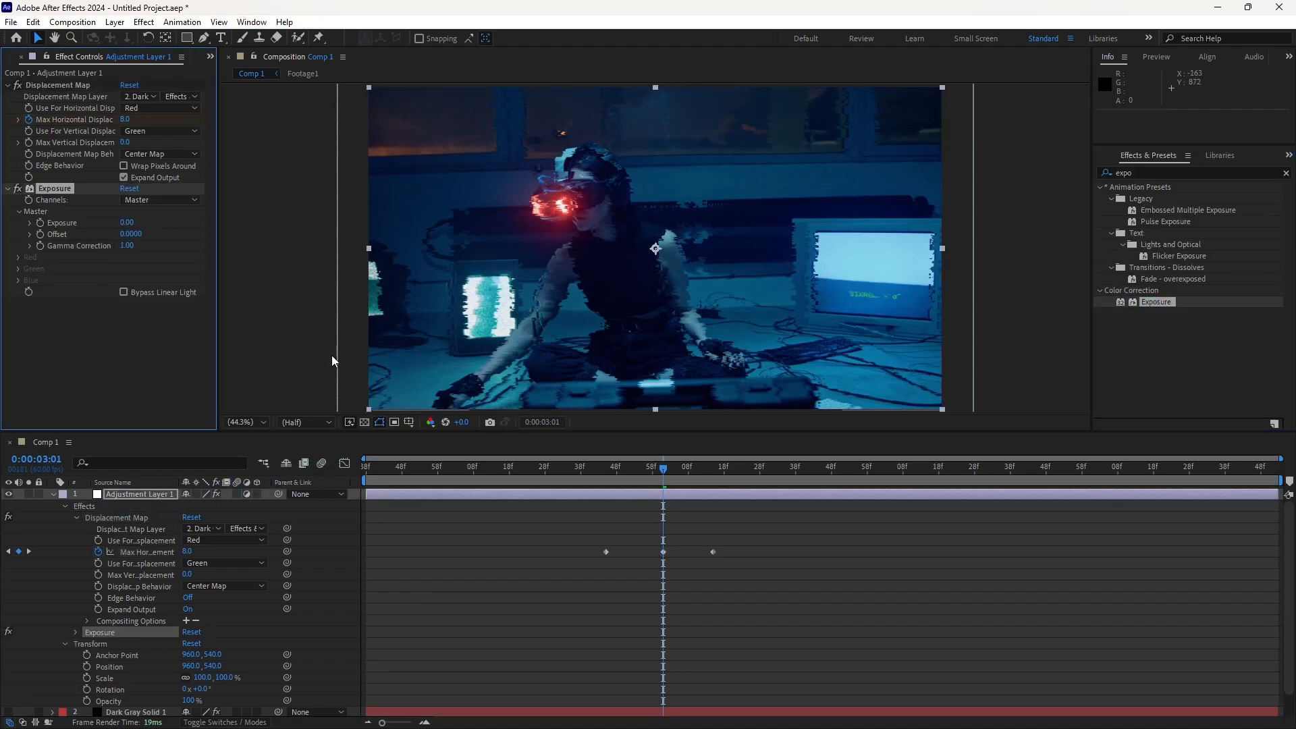
- Start keyframing the master exposure at 0:00:02:42 and set it to 6 at 0:00:03:01
drag(675, 472, 595, 475)
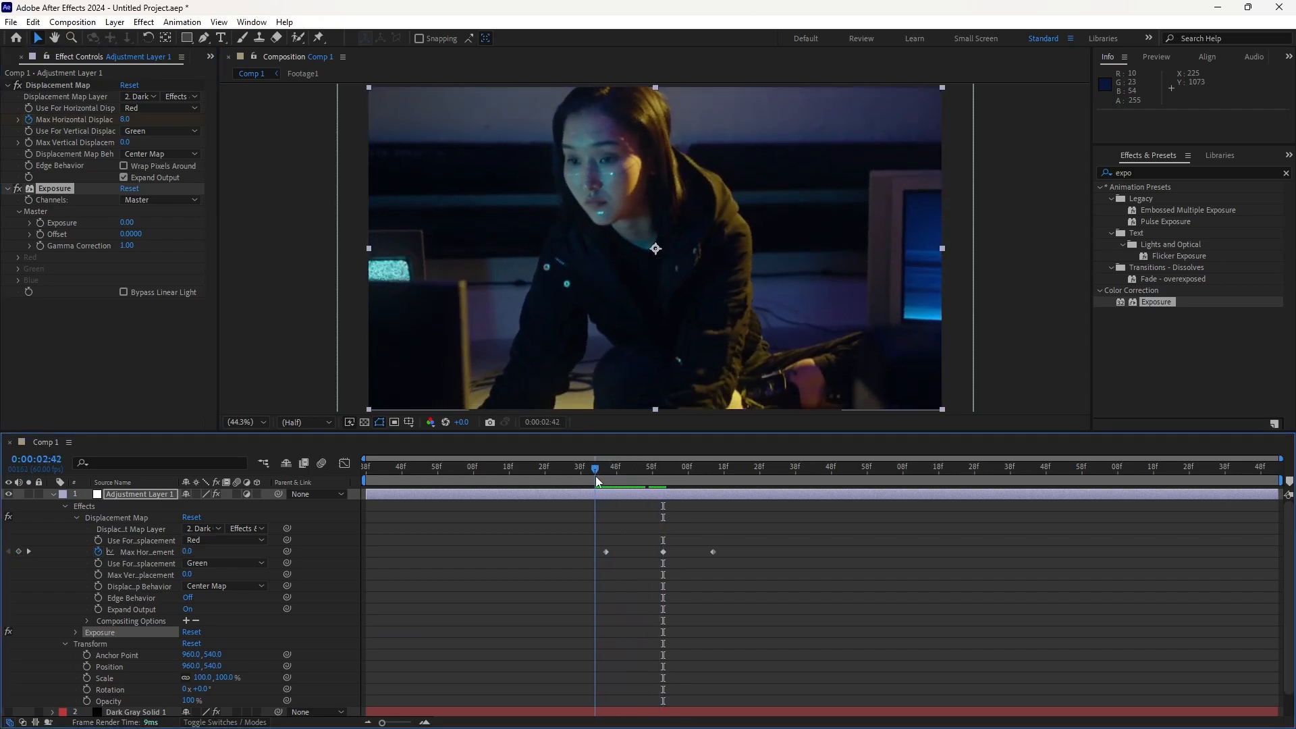
click(40, 222)
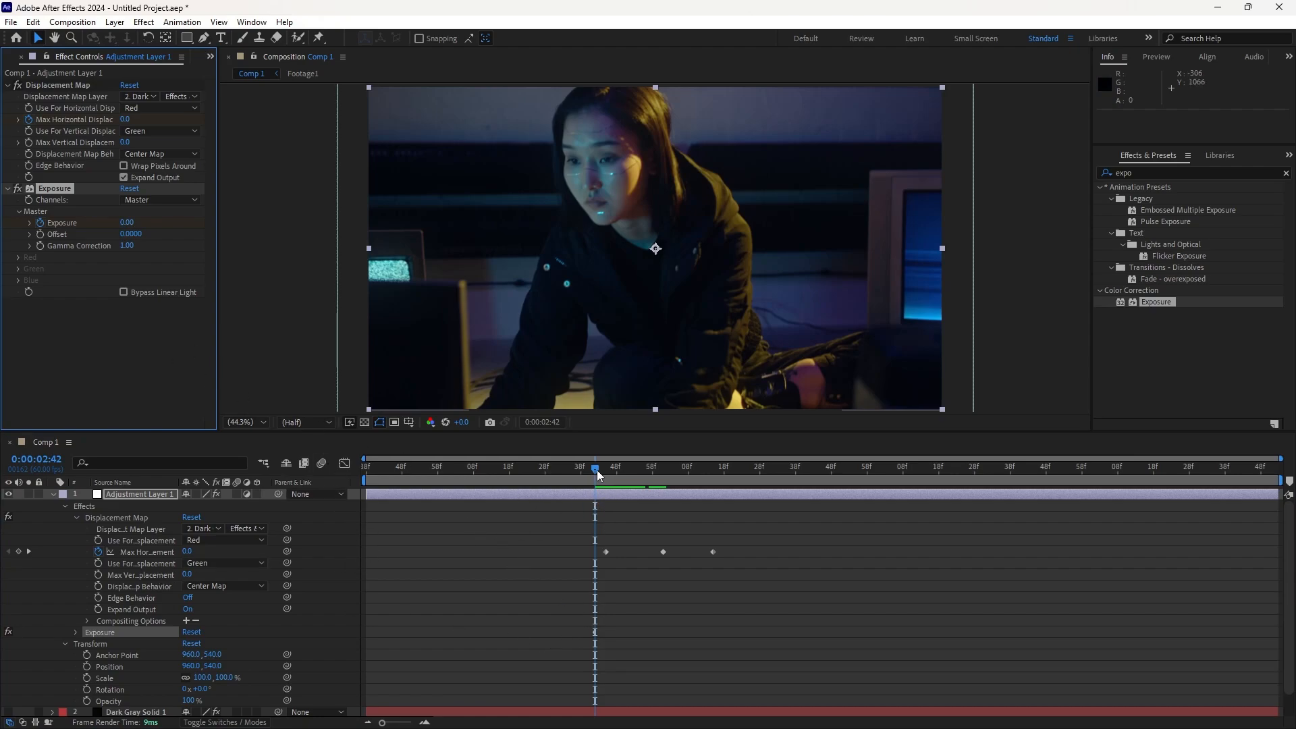
drag(597, 470, 665, 473)
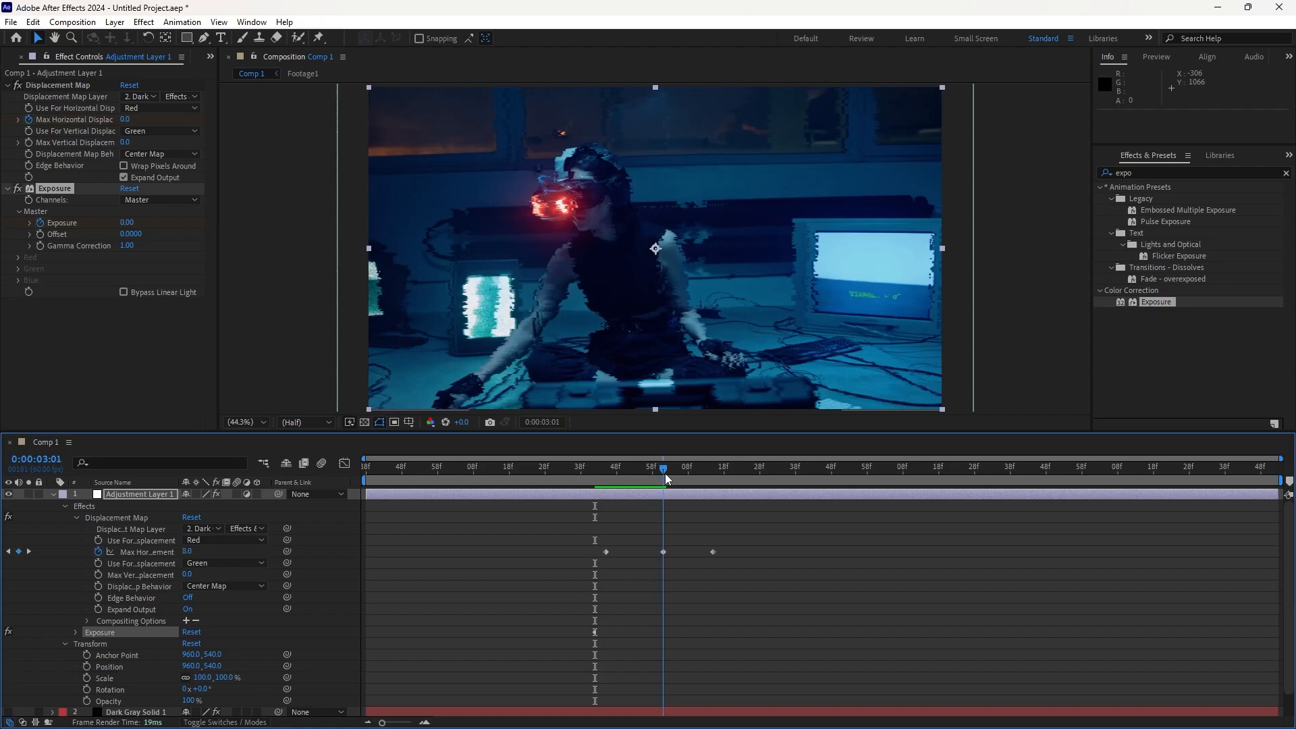
click(127, 222)
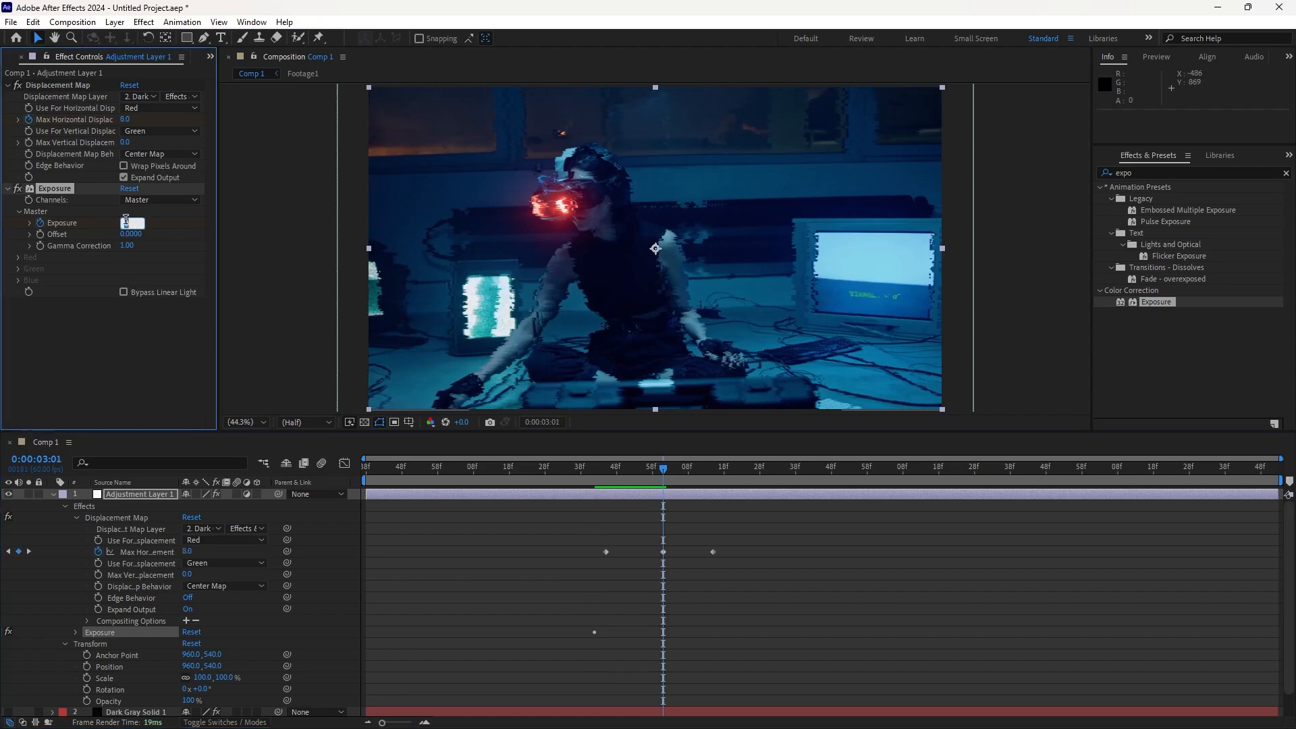
text(6)
key(Return)
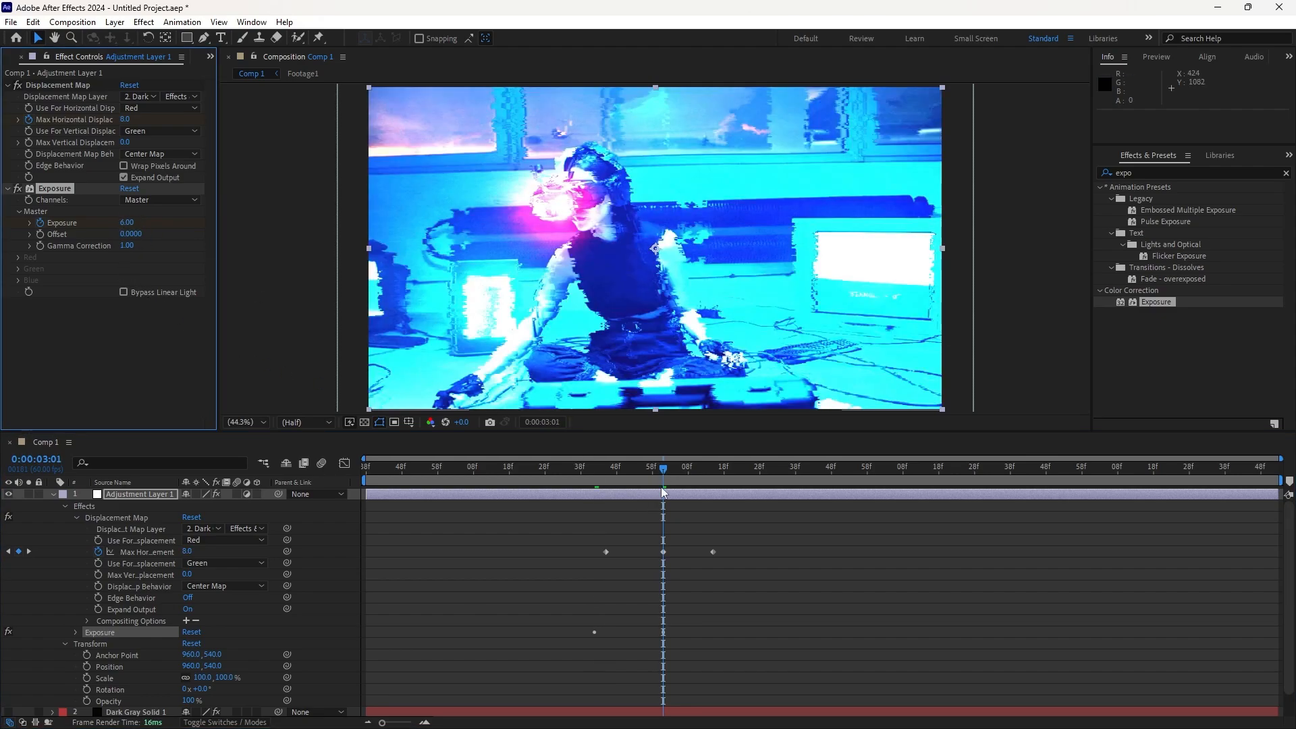
- Set the master exposure to 0 at 0:00:03:15
drag(663, 469, 713, 471)
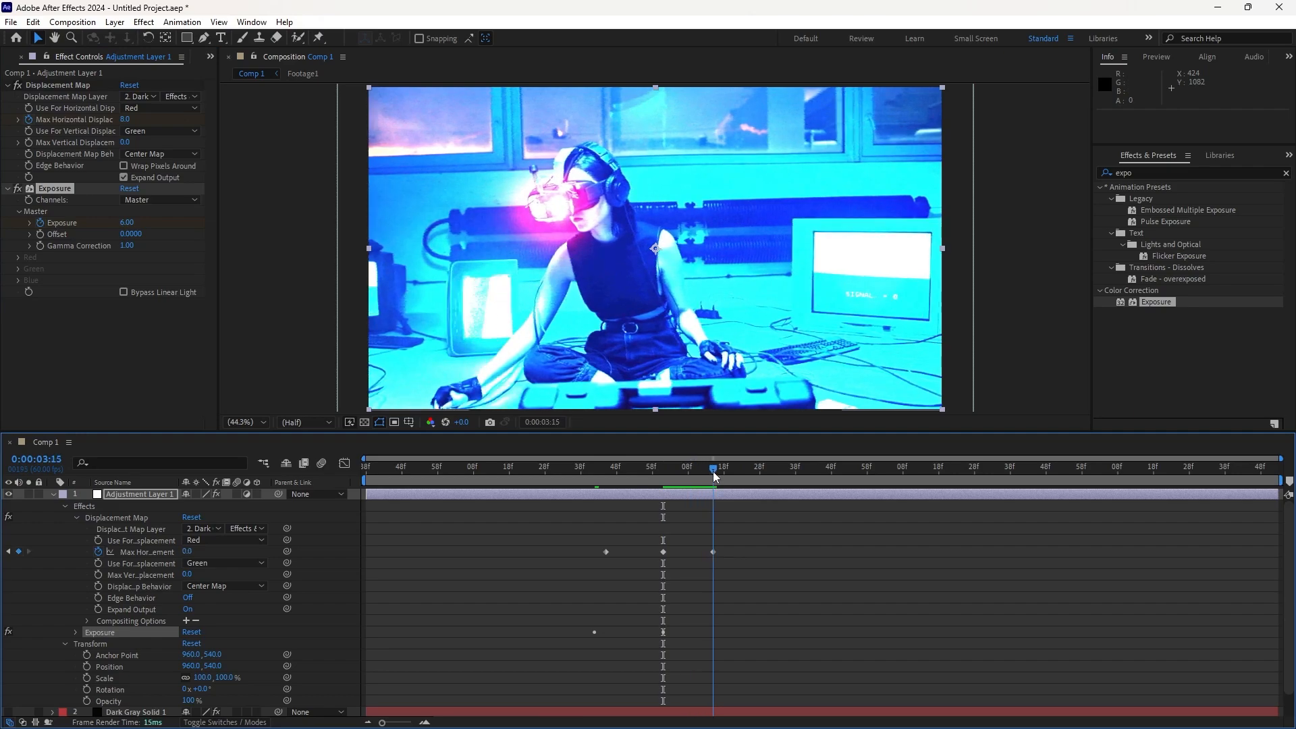
click(127, 222)
text(0)
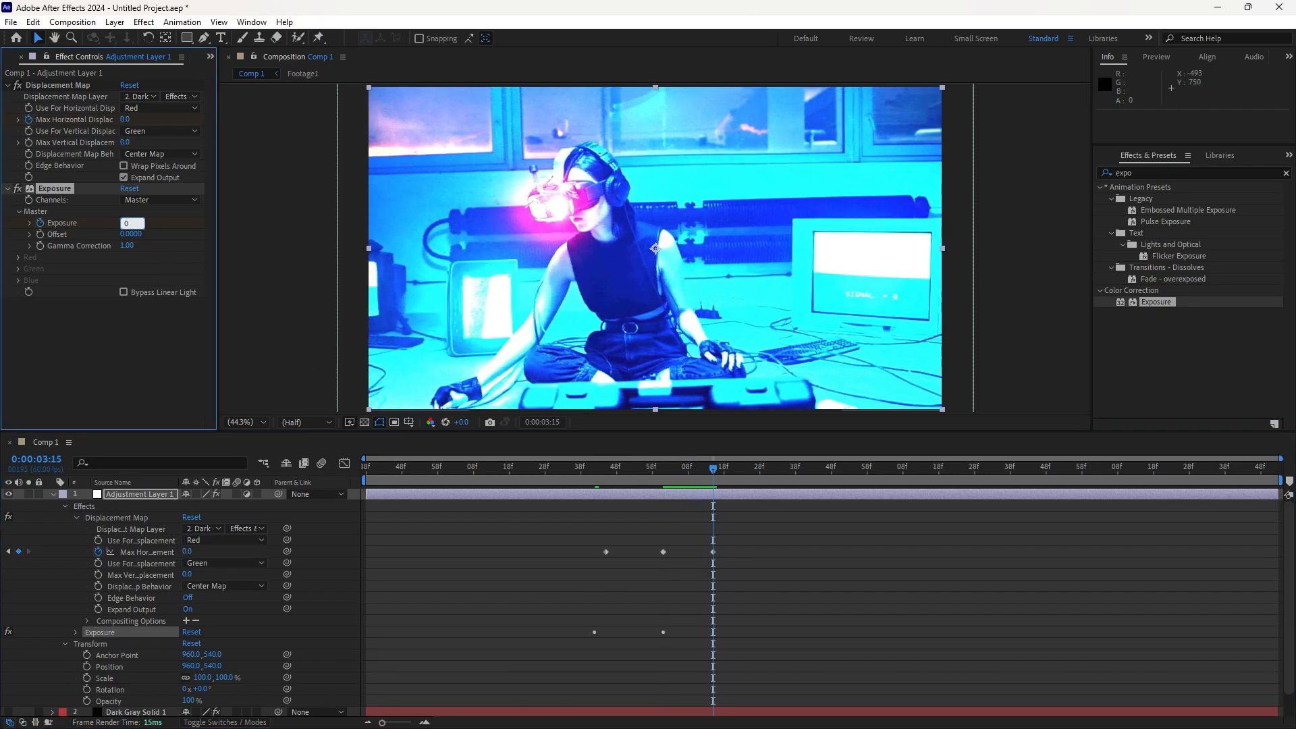
key(Return)
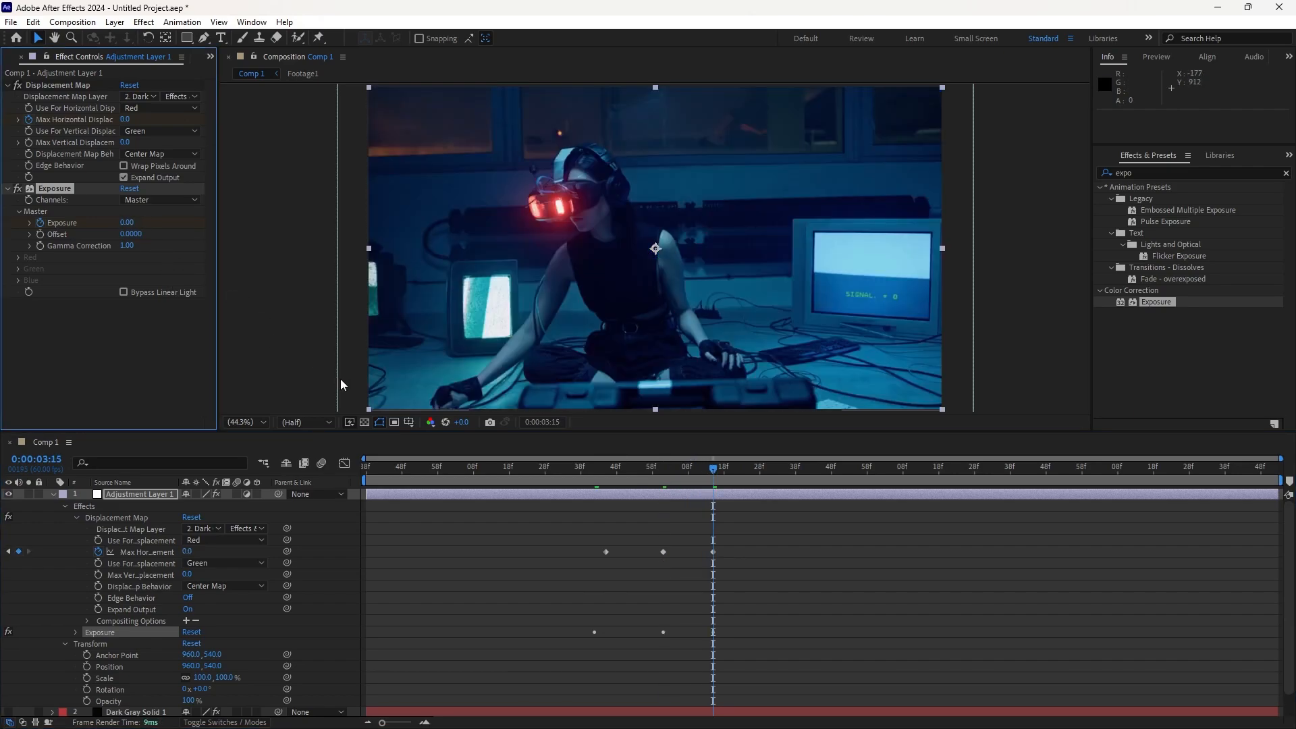
- Move the outer Exposure keyframes to 0:00:02:48 and 0:00:03:13, and the outer horizontal displacement keyframes closer to the cut, the last at 0:00:03:13
click(77, 631)
scroll(108, 586, down, 3)
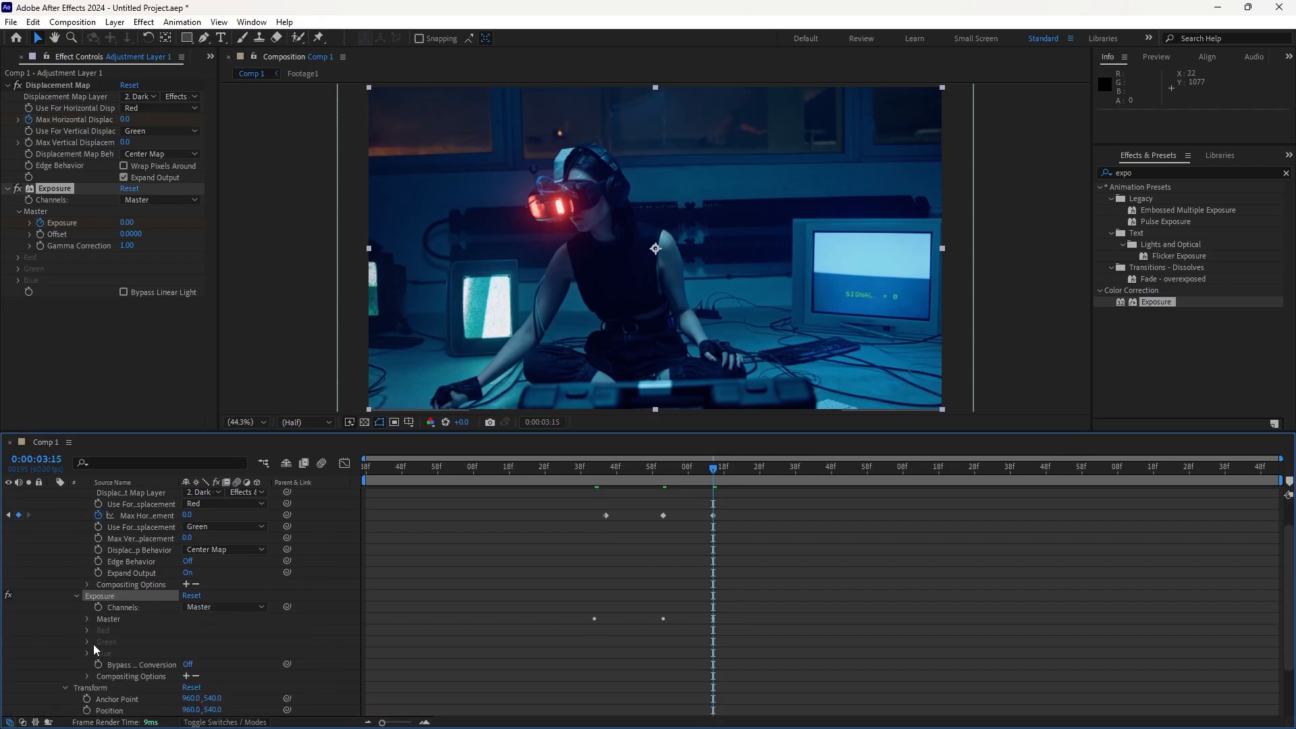
click(86, 619)
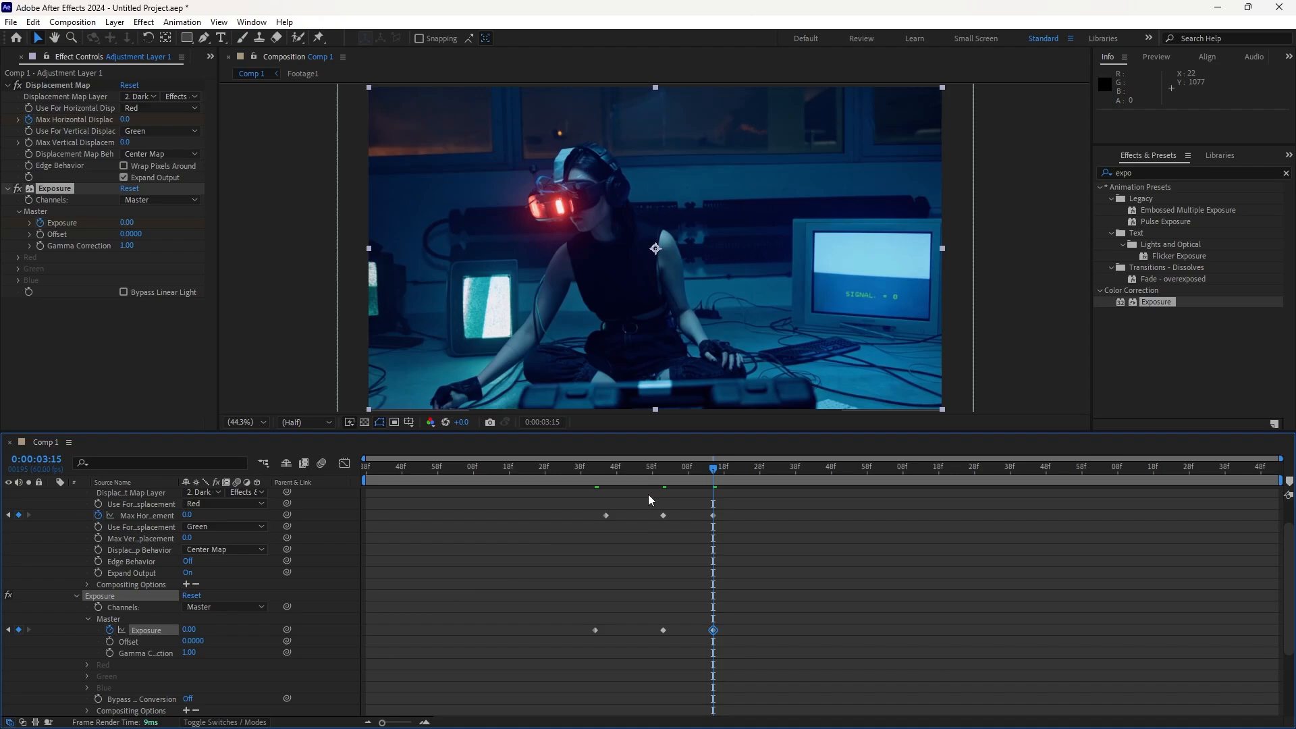
drag(589, 503, 627, 519)
drag(586, 610, 617, 633)
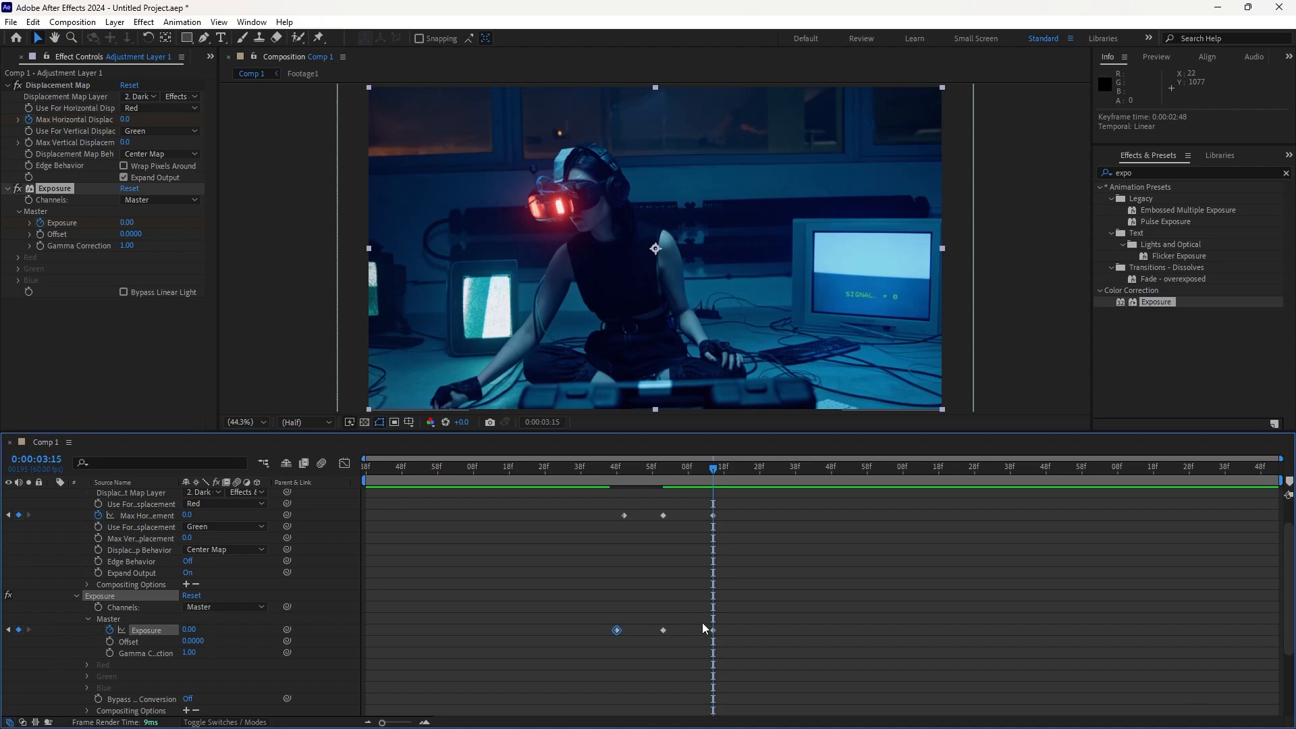
drag(713, 630, 706, 631)
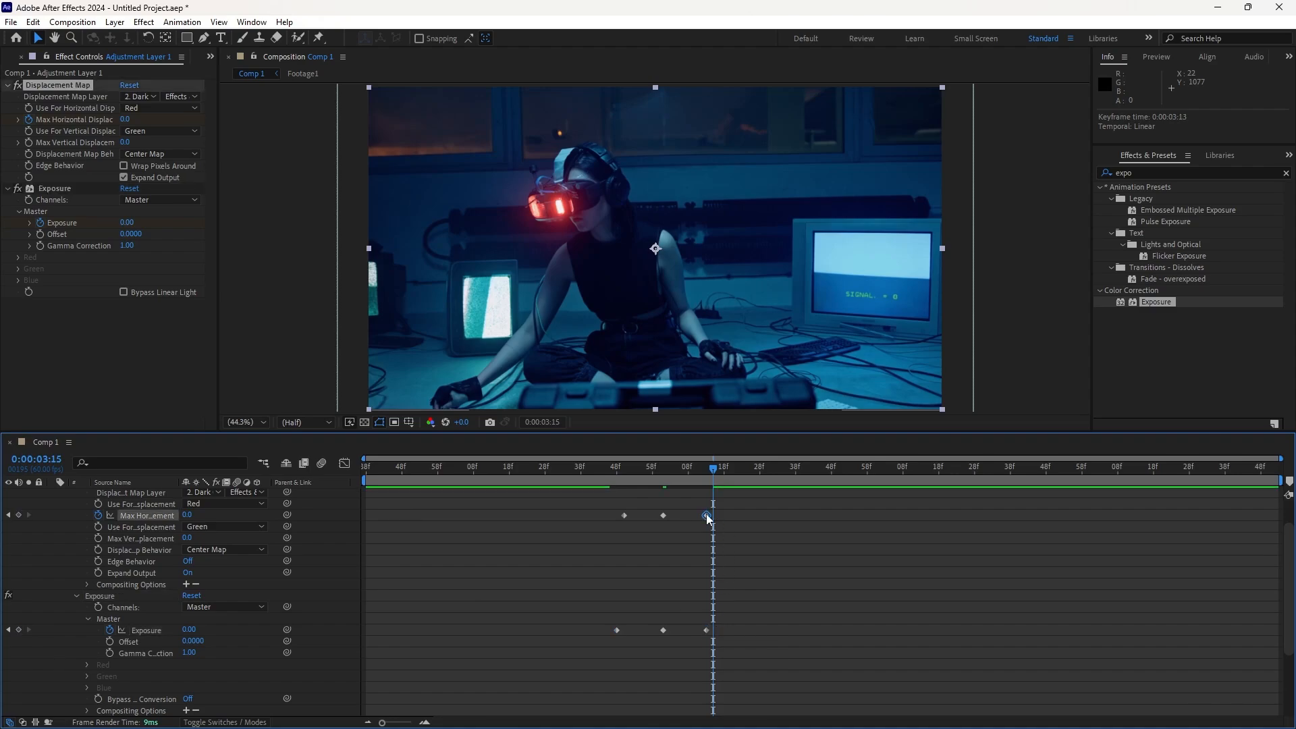
- Play the transition several times from before the cut to check the timing of the glitch and exposure flash
drag(714, 467, 492, 496)
key(space)
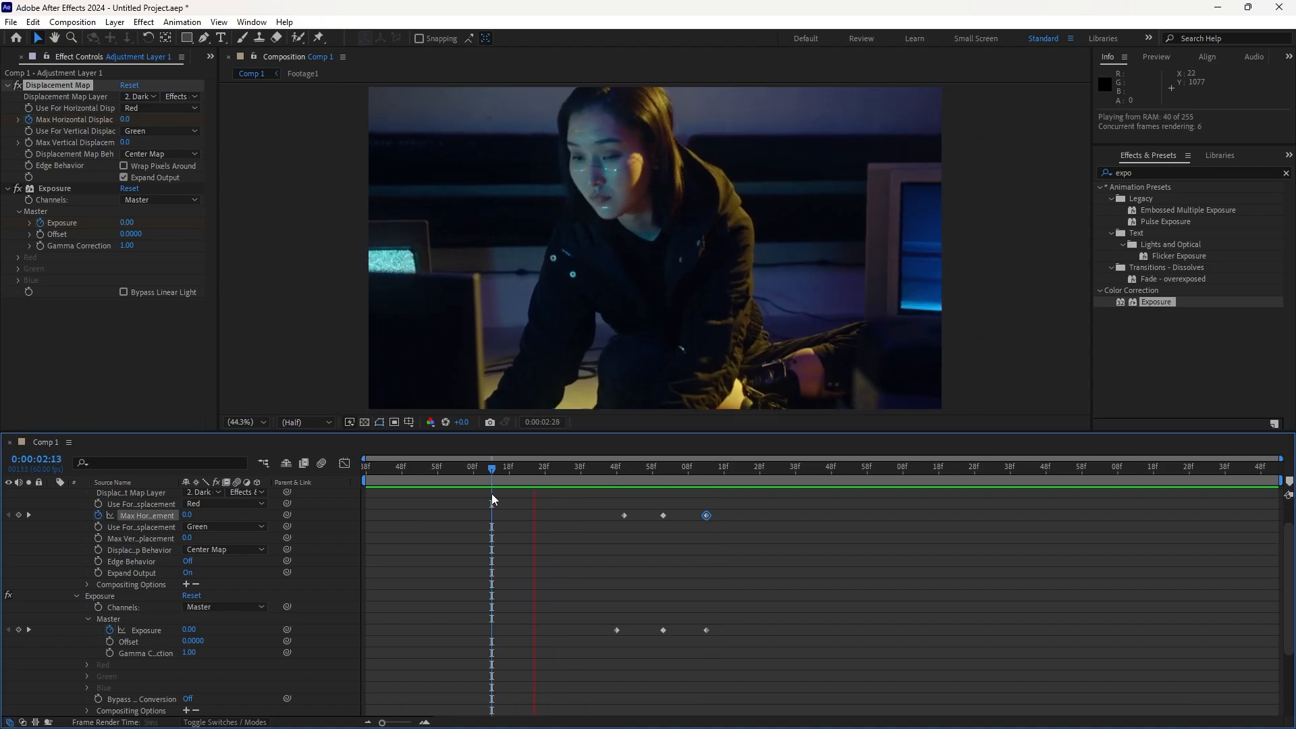
key(space)
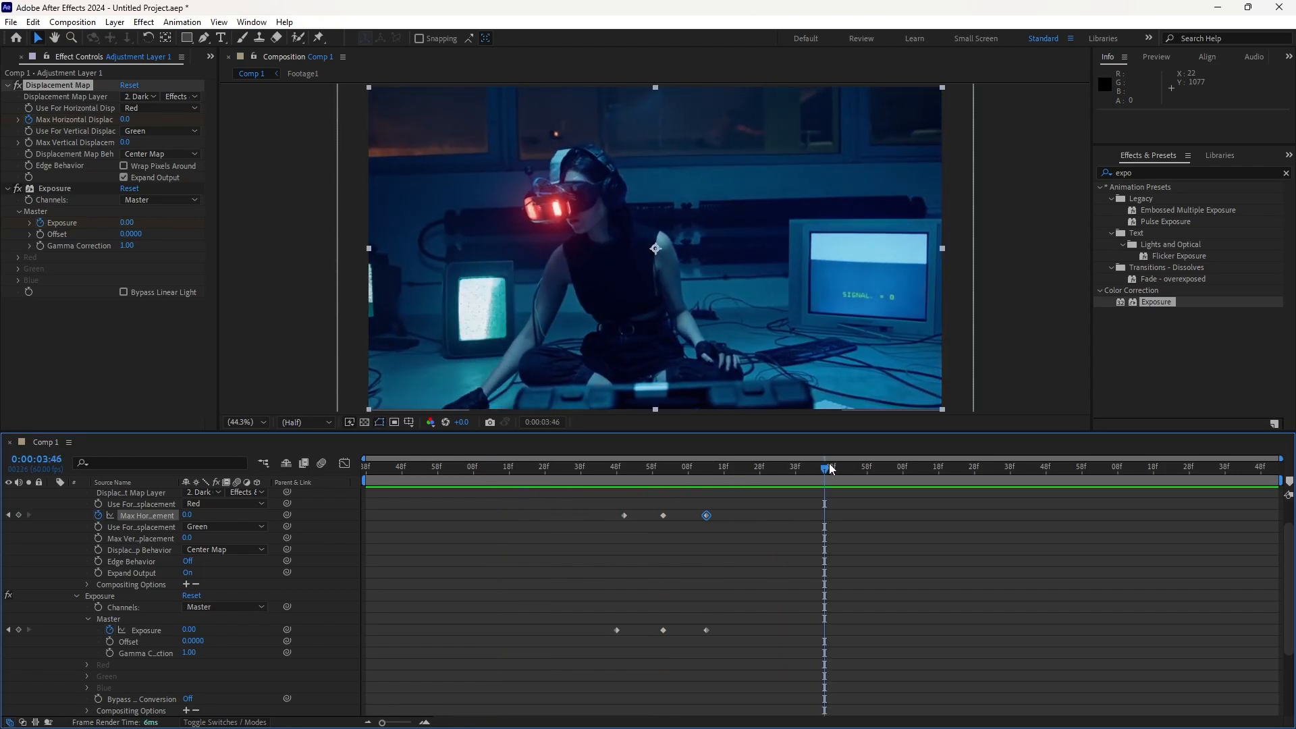
drag(826, 467, 520, 483)
key(space)
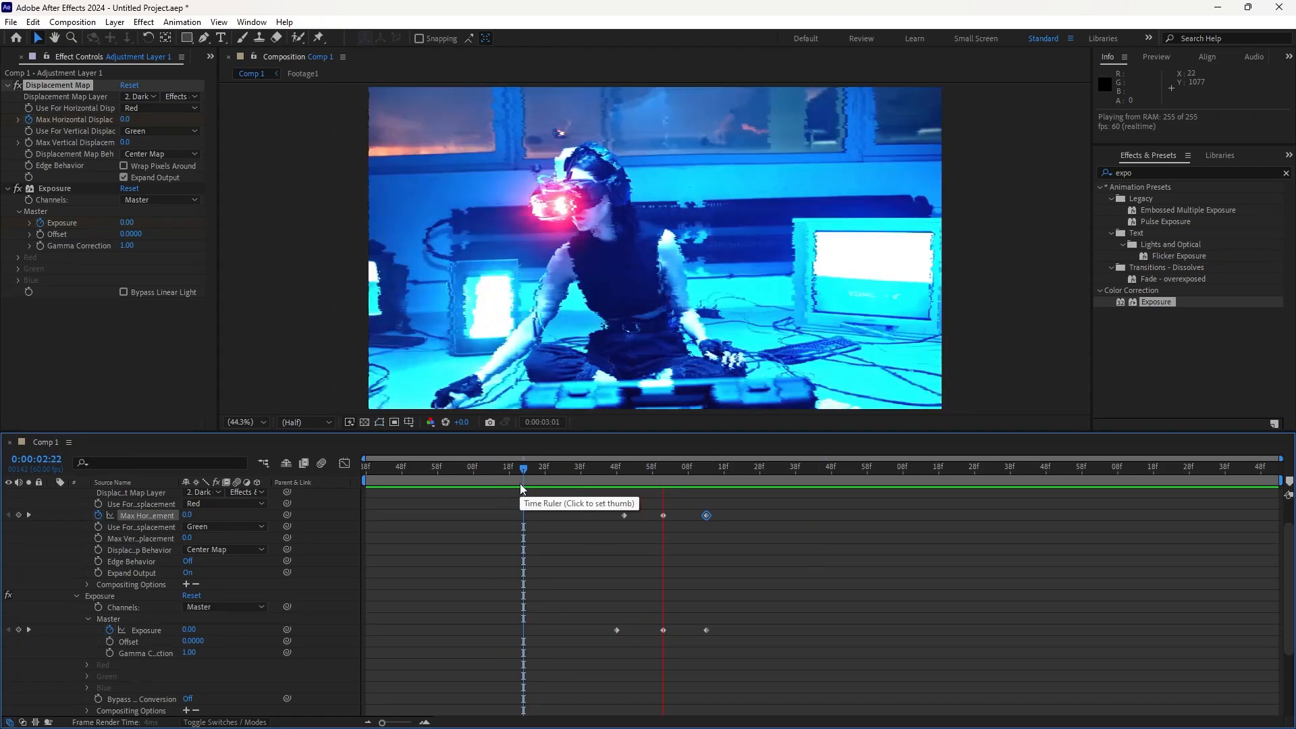
key(space)
drag(803, 471, 325, 484)
key(space)
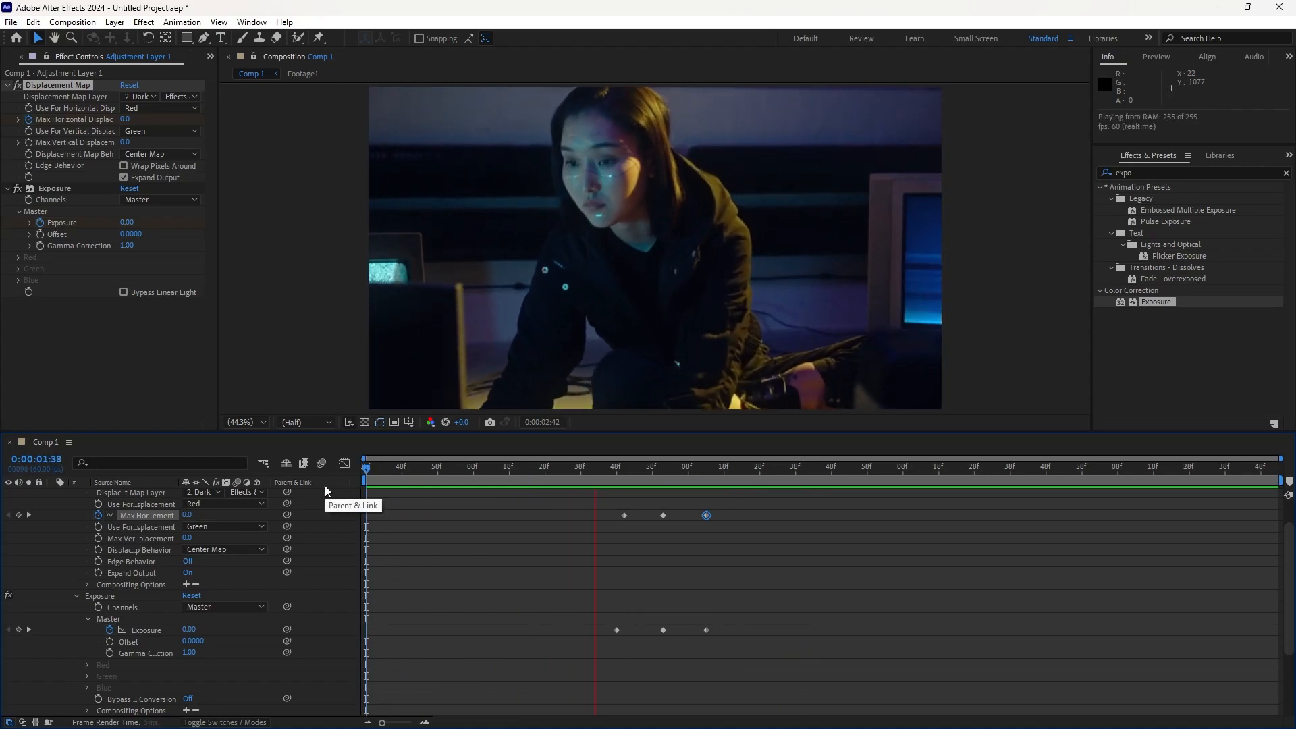
key(space)
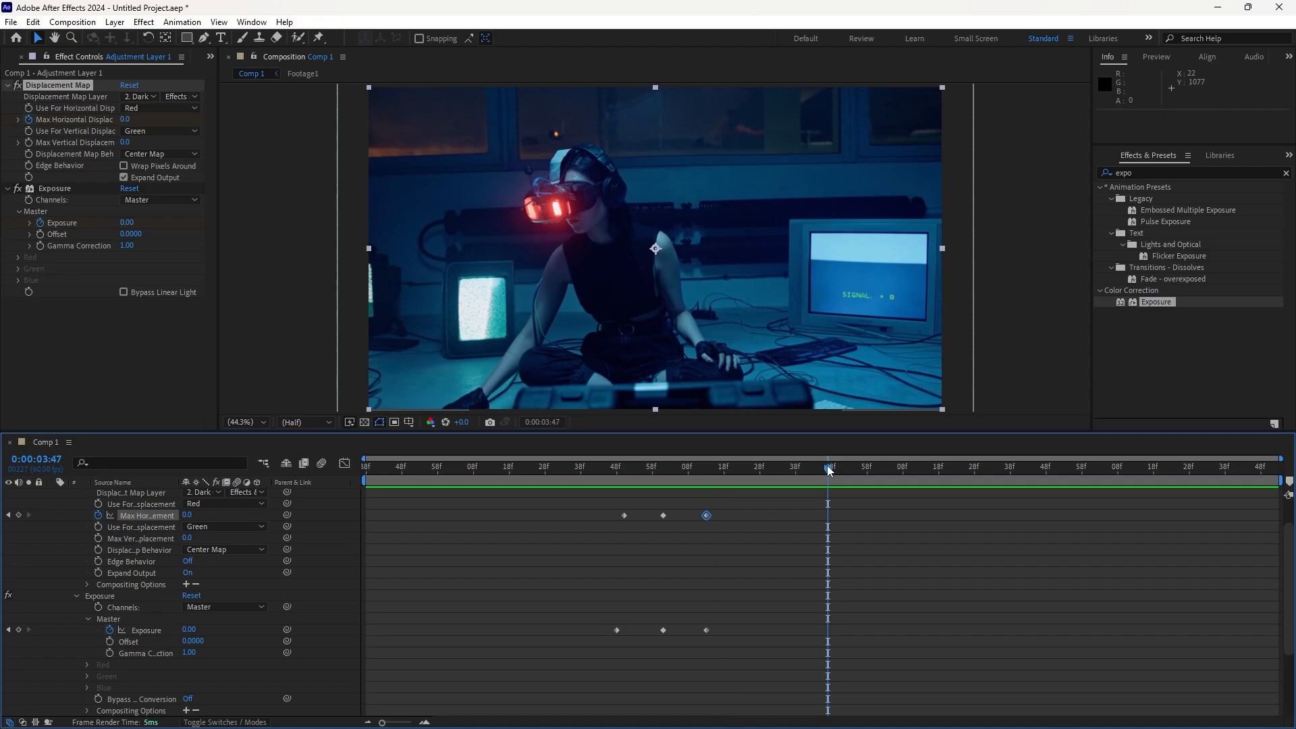
- Inspect the Fractal Noise scale width on Dark Gray Solid 1 with the frame at 0:00:03:02
drag(826, 471, 667, 481)
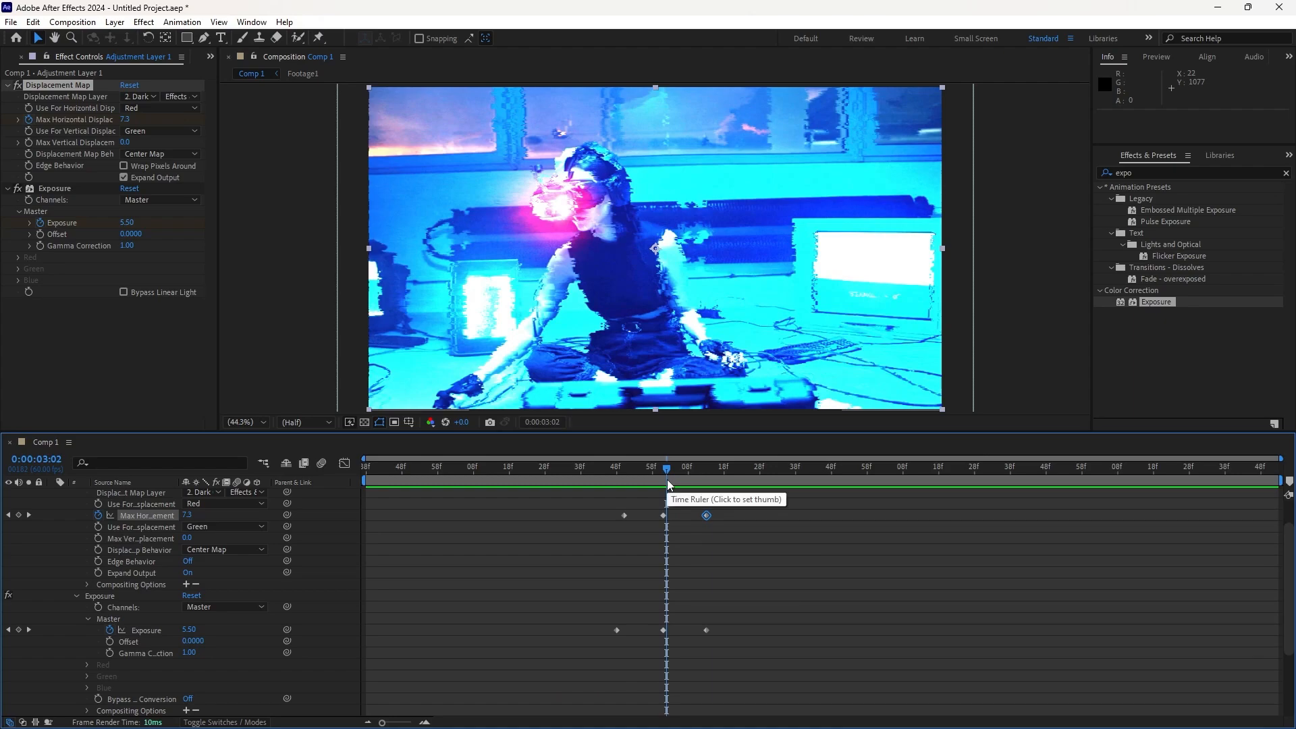
scroll(152, 596, down, 3)
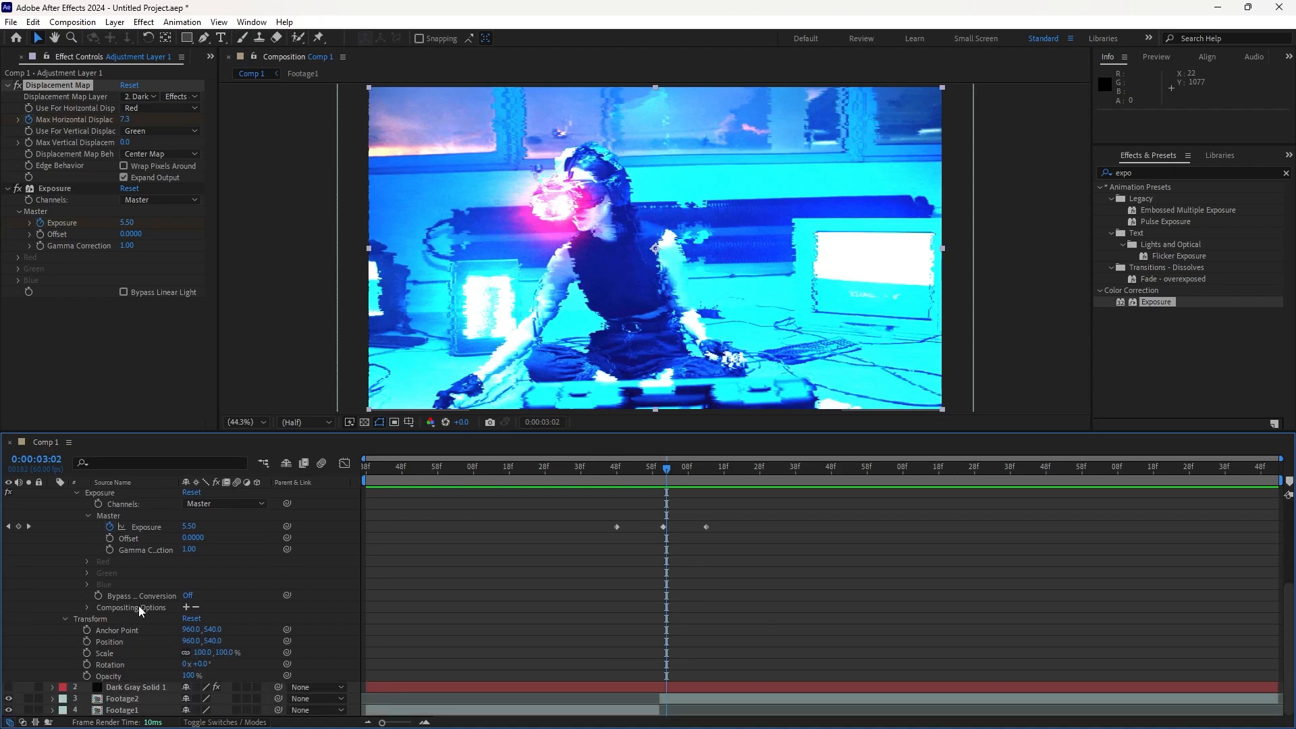
click(132, 687)
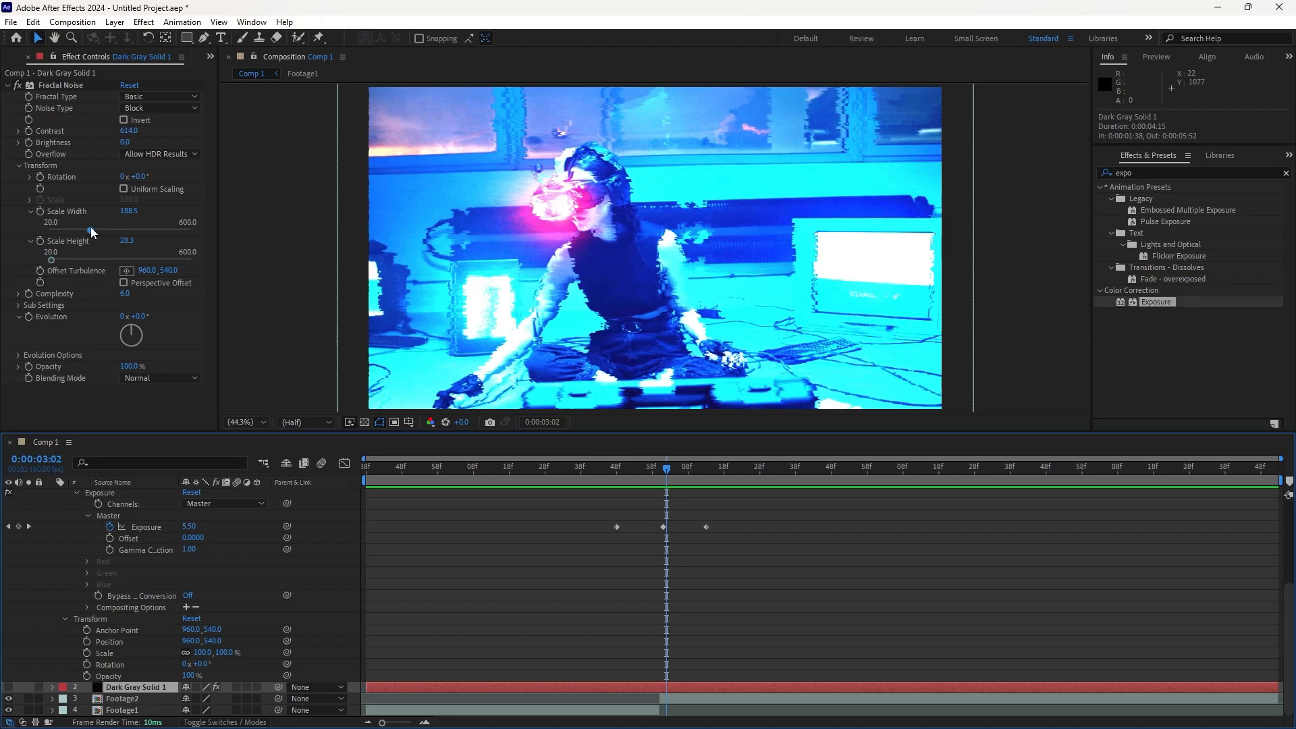
mouse_move(90, 228)
mouse_down()
mouse_move(119, 229)
mouse_move(77, 233)
mouse_move(91, 230)
mouse_up()
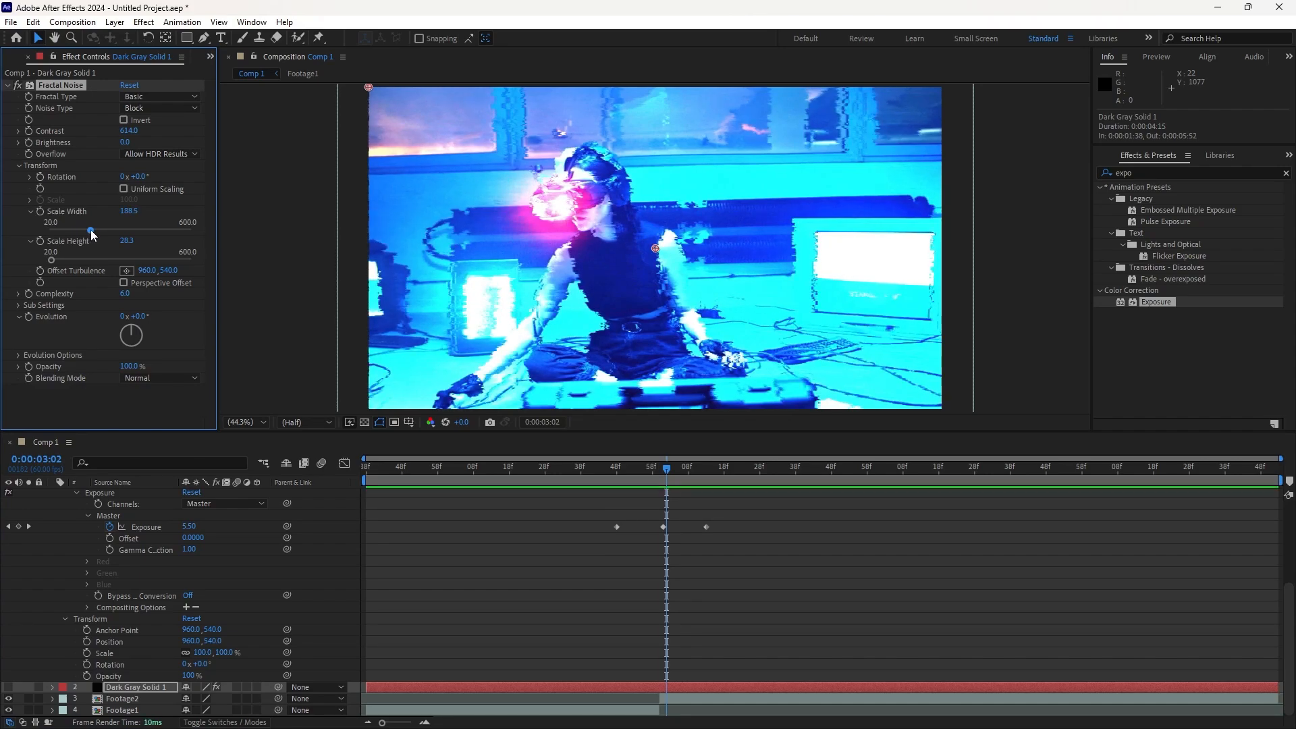
- Play the transition twice from shortly before the cut to review the glitch and exposure flash
drag(655, 464, 544, 477)
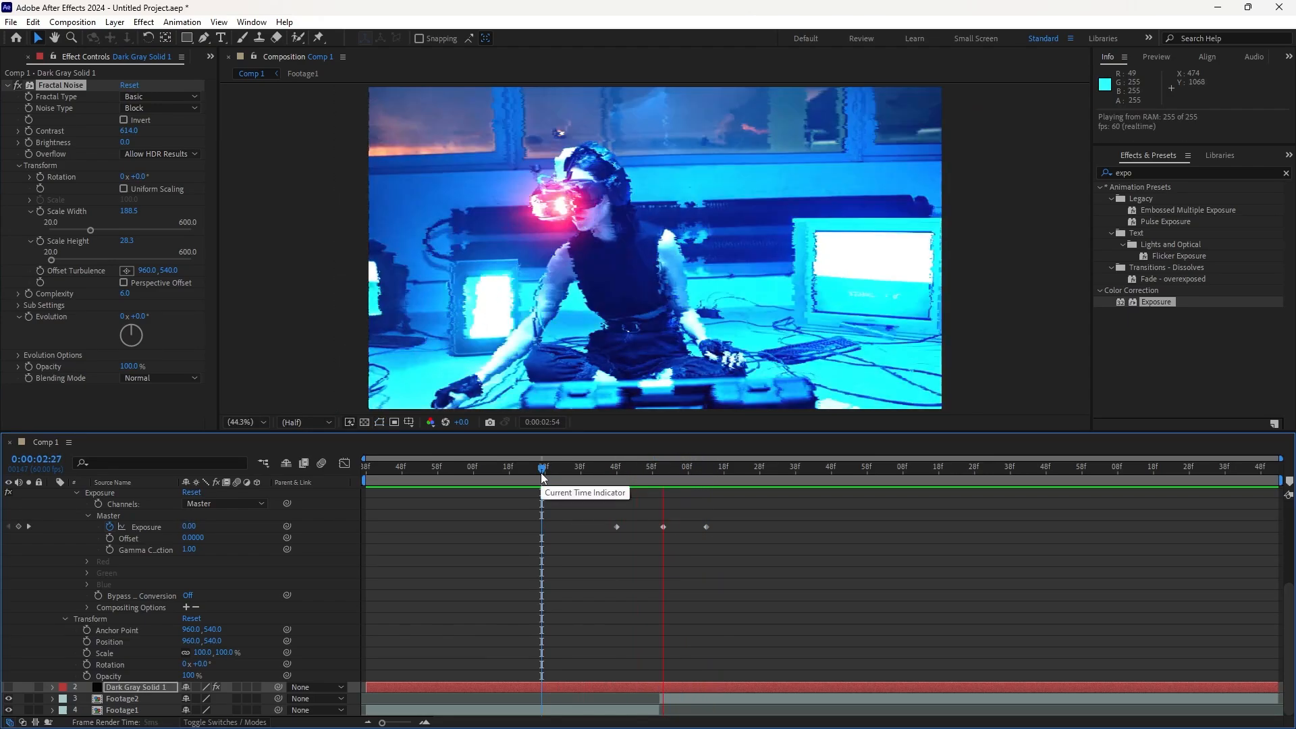
key(space)
drag(797, 470, 621, 491)
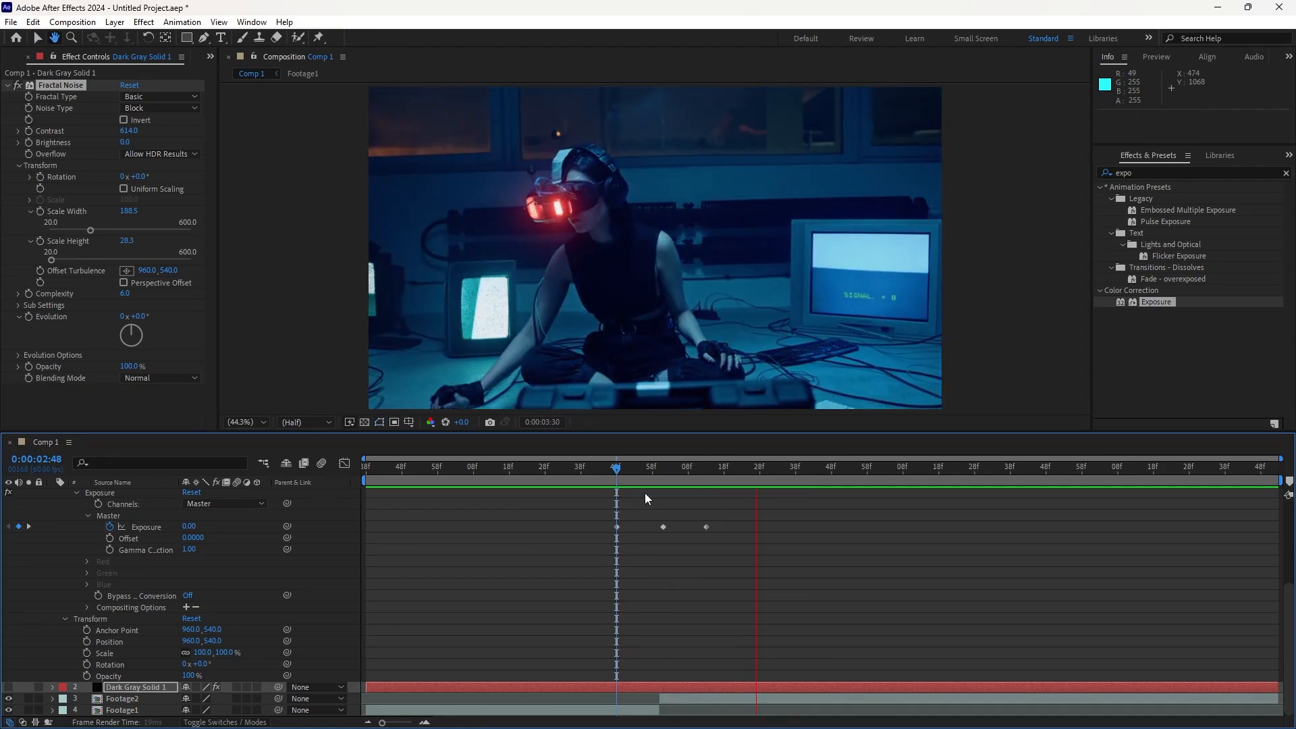
key(space)
- Move the last Exposure keyframe to 0:00:03:15 and play the transition from 0:00:02:40
drag(708, 527, 715, 527)
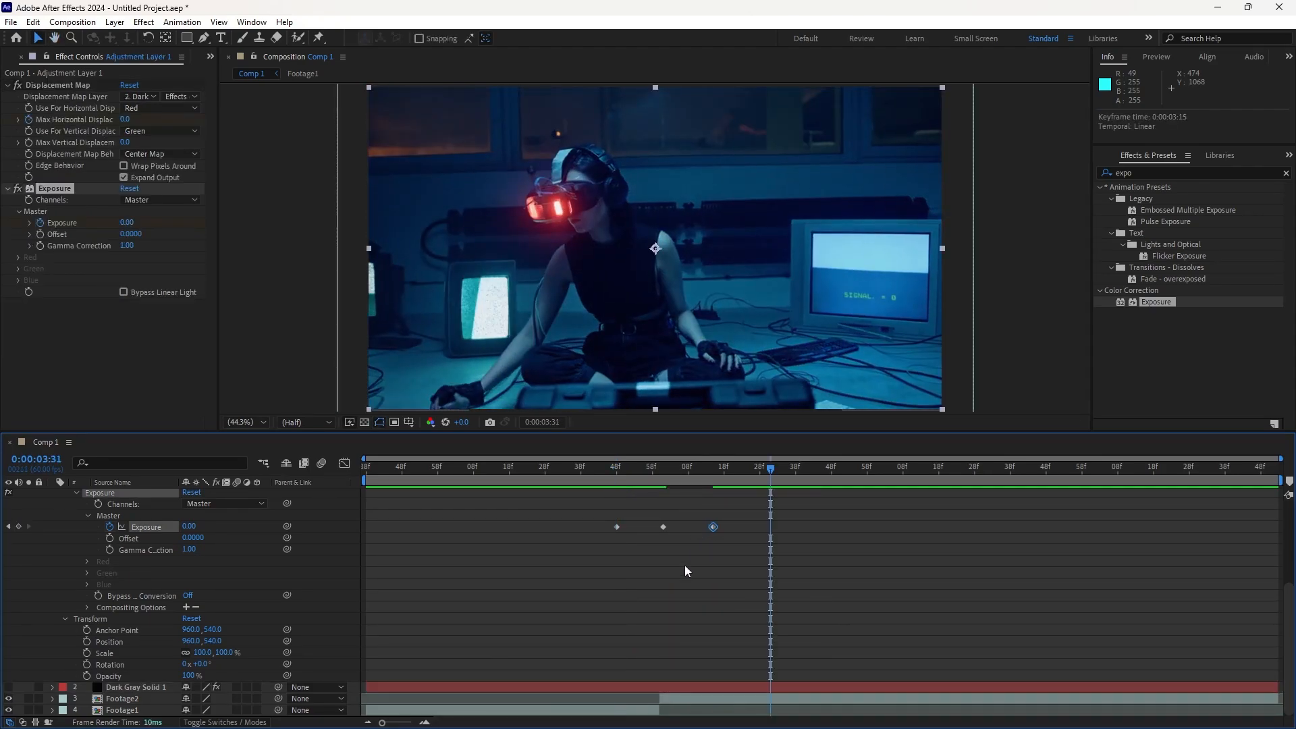
drag(755, 470, 589, 468)
key(space)
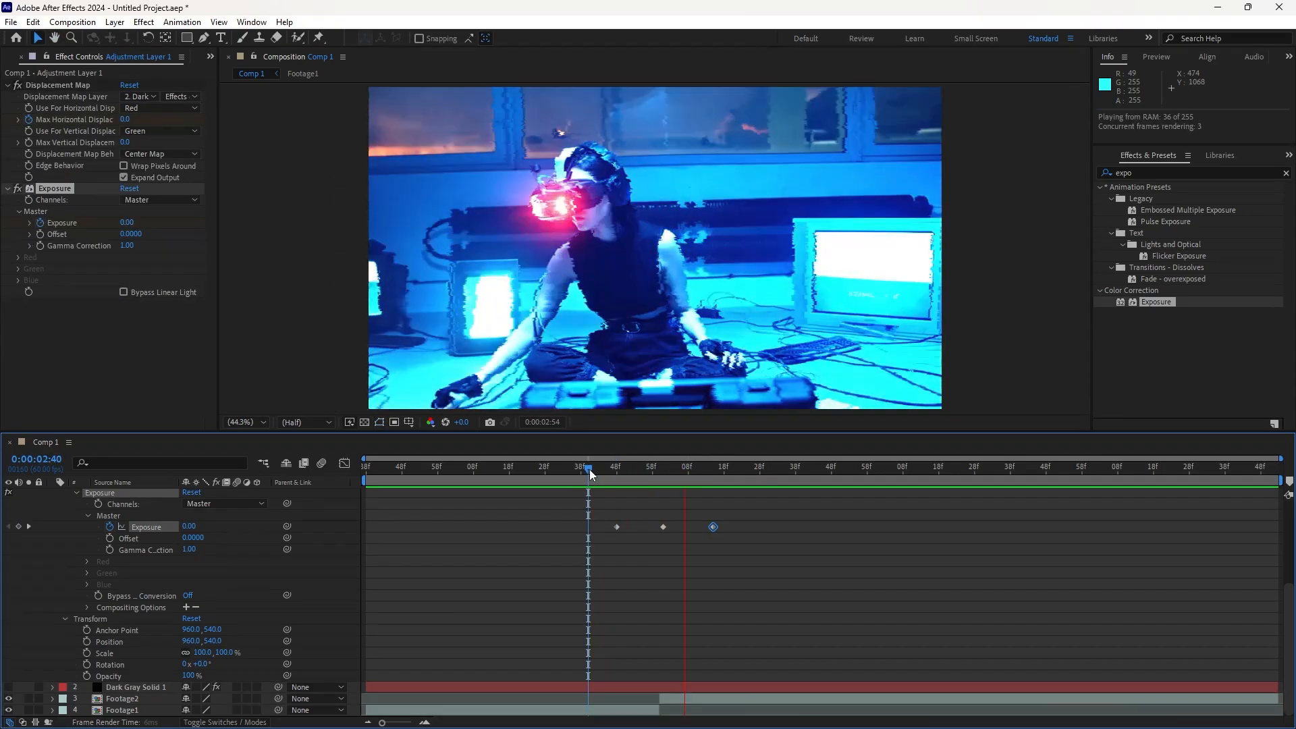
- Move the last horizontal displacement keyframe to 0:00:03:14 and replay the transition from before the cut
scroll(667, 521, up, 5)
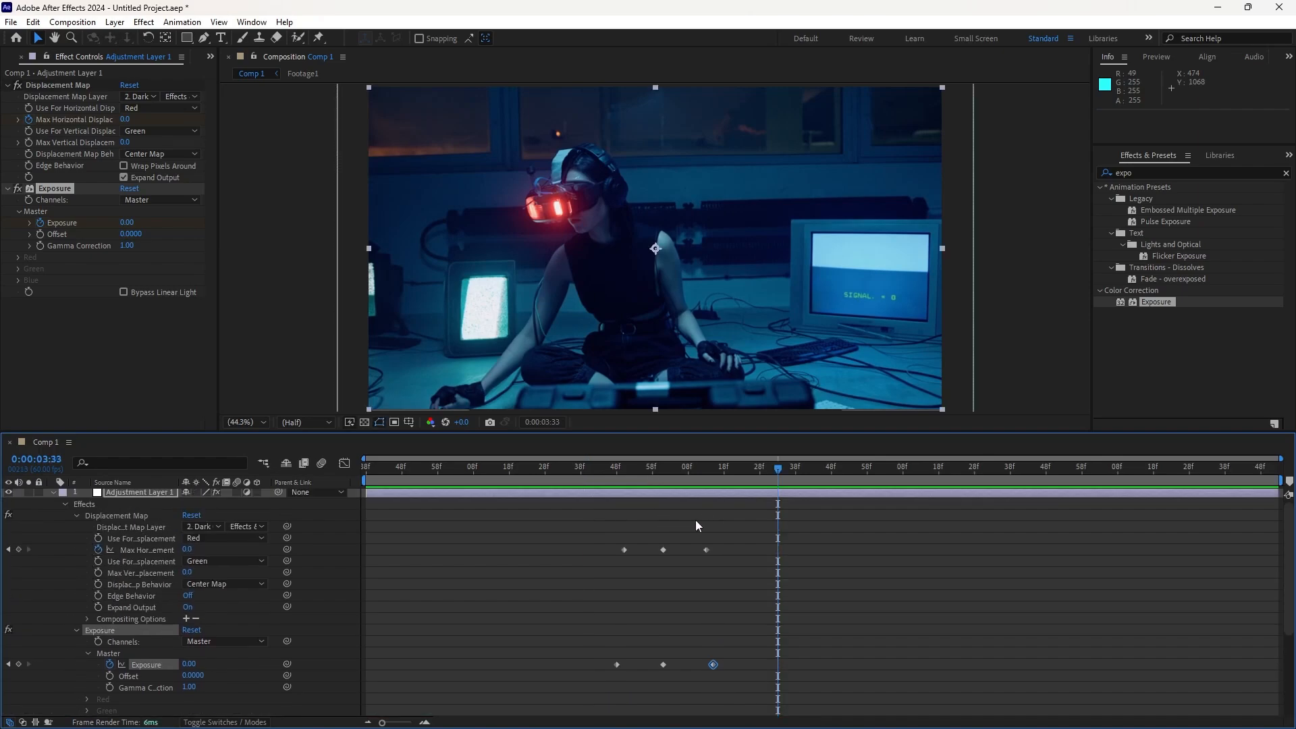
drag(706, 548, 710, 549)
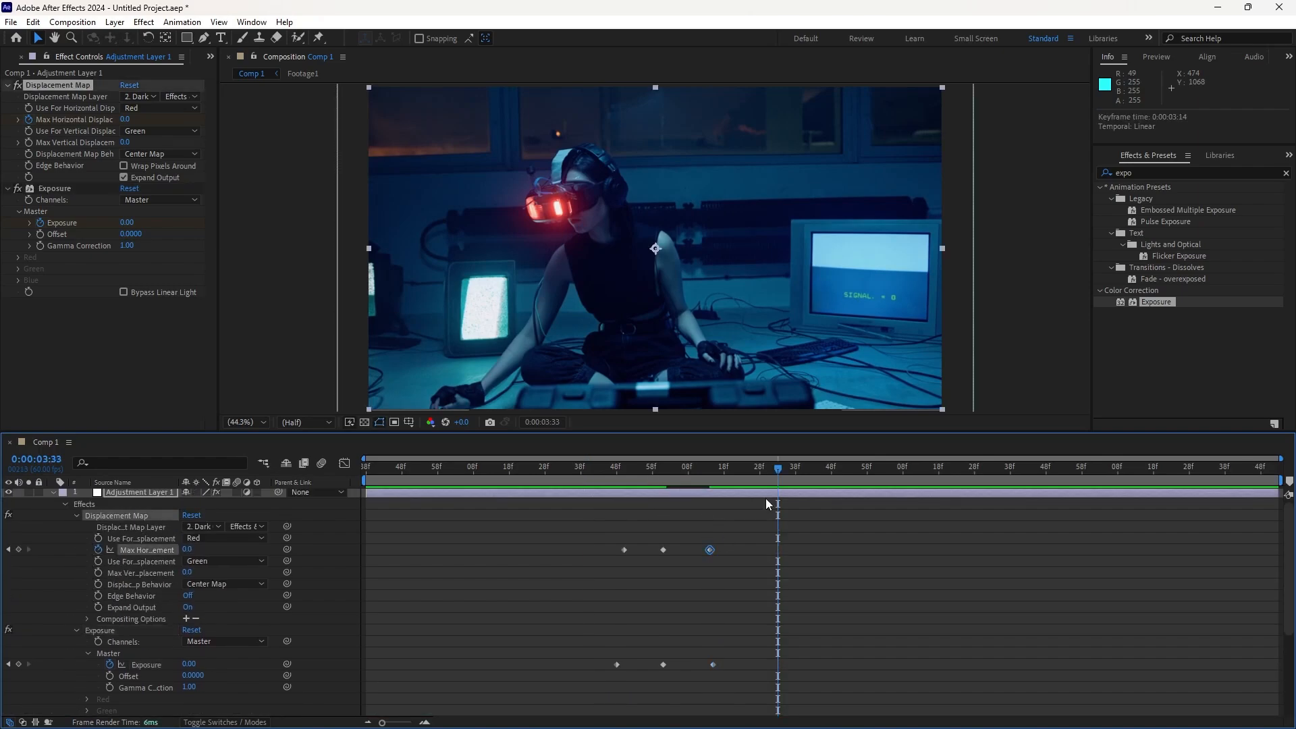
drag(778, 470, 521, 488)
key(space)
key(space)
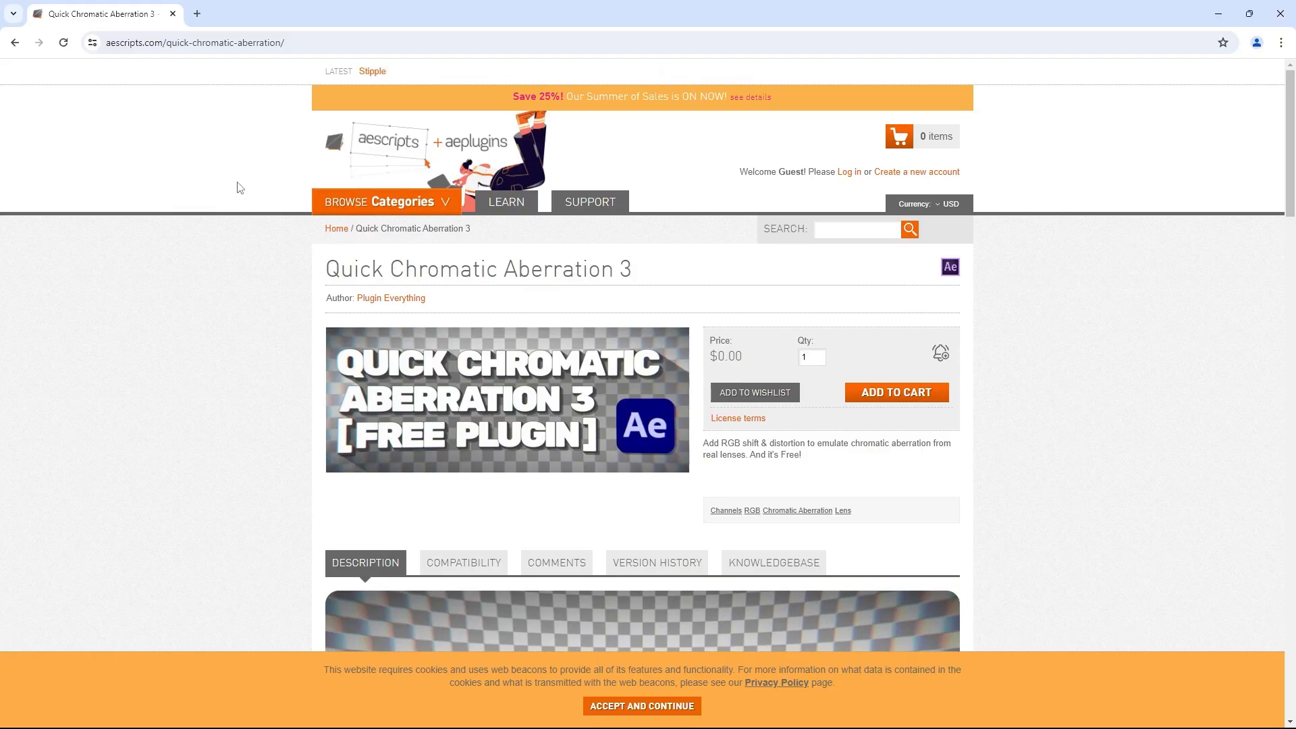
click(388, 201)
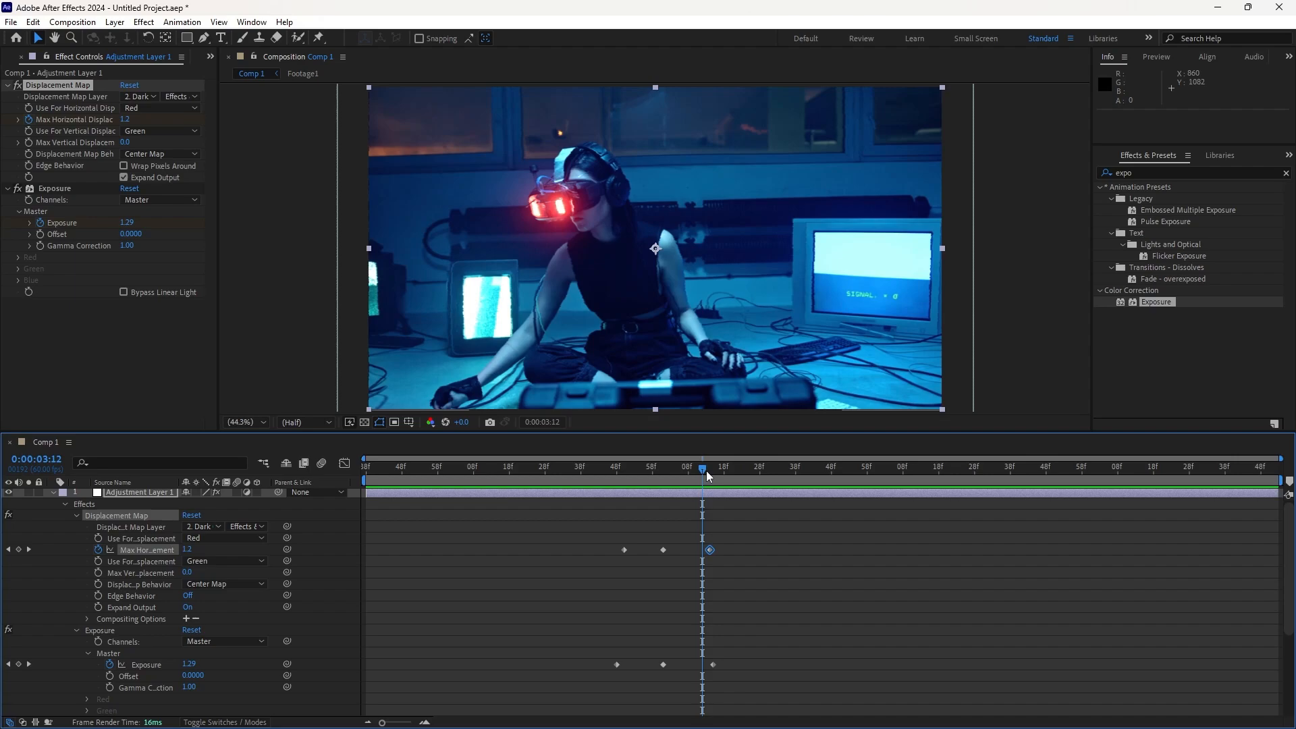
drag(706, 471, 540, 500)
click(557, 491)
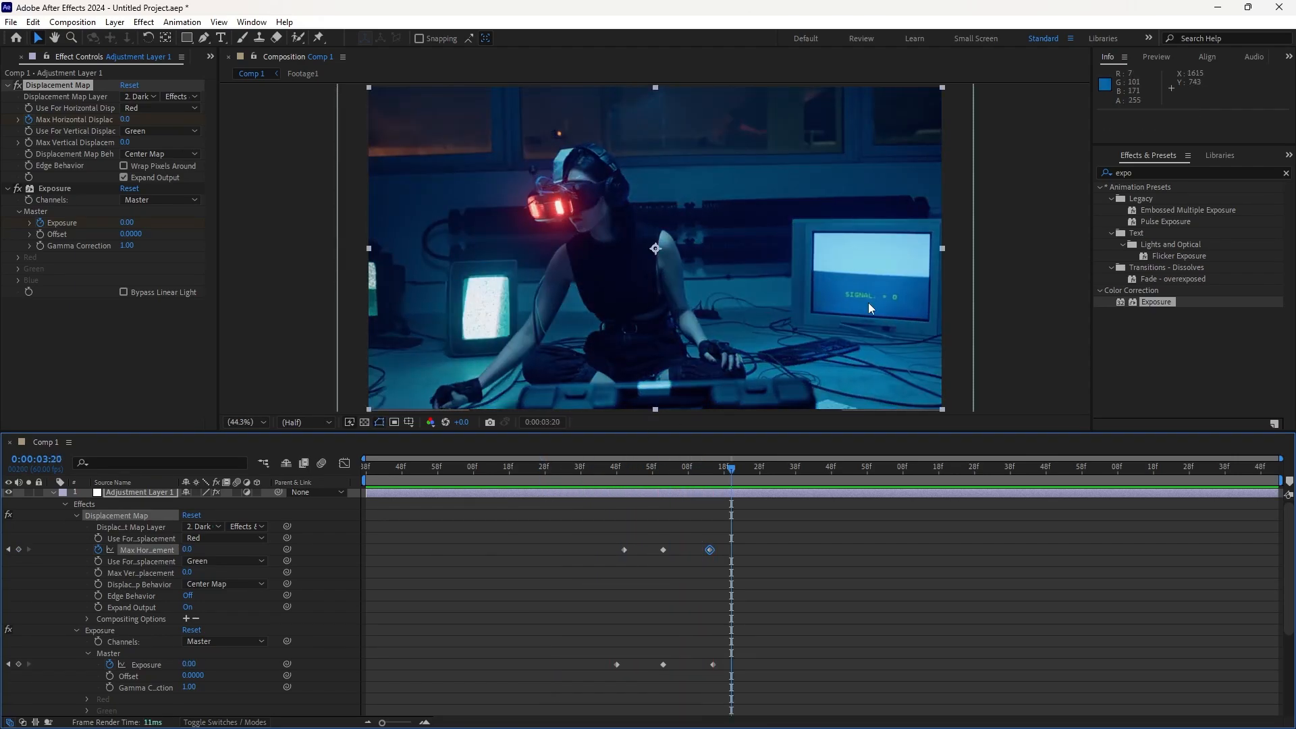
- Find the Quick Chromatic Aberration 3 effect and apply it to Adjustment Layer 1
click(1140, 175)
text(quick)
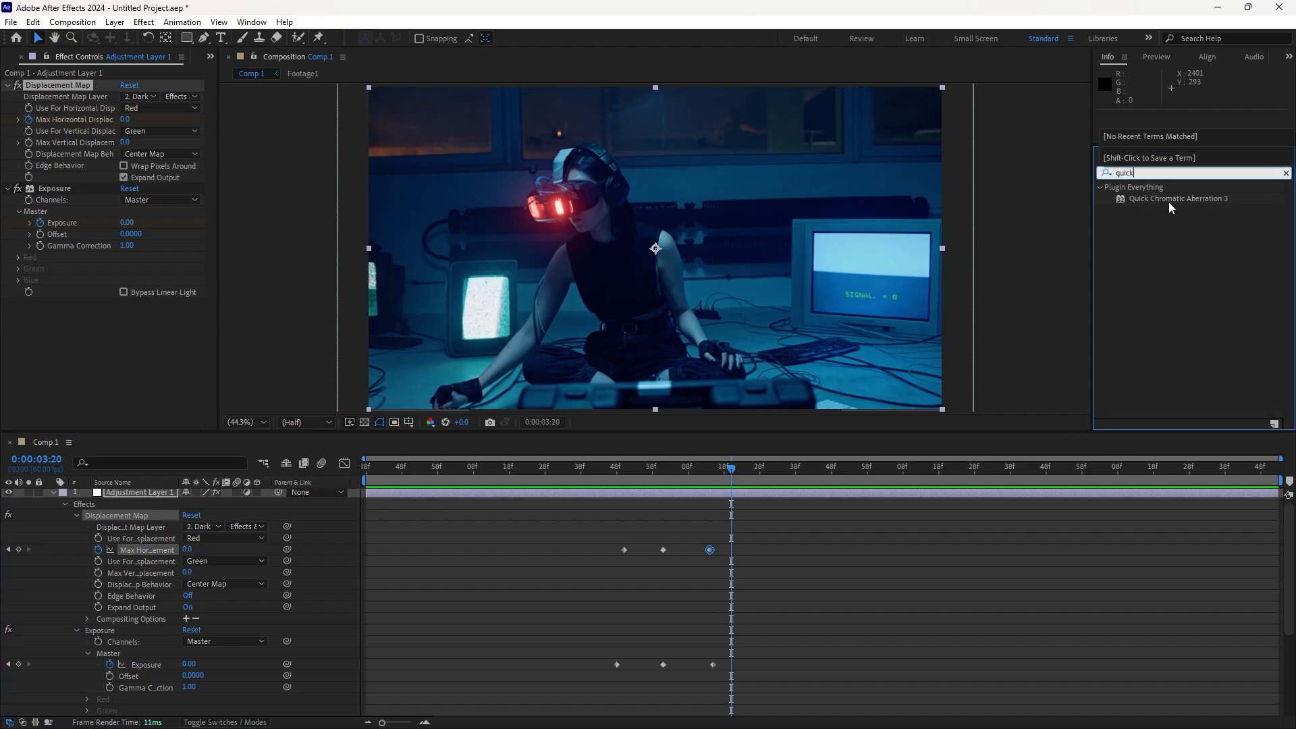
drag(1168, 202, 904, 284)
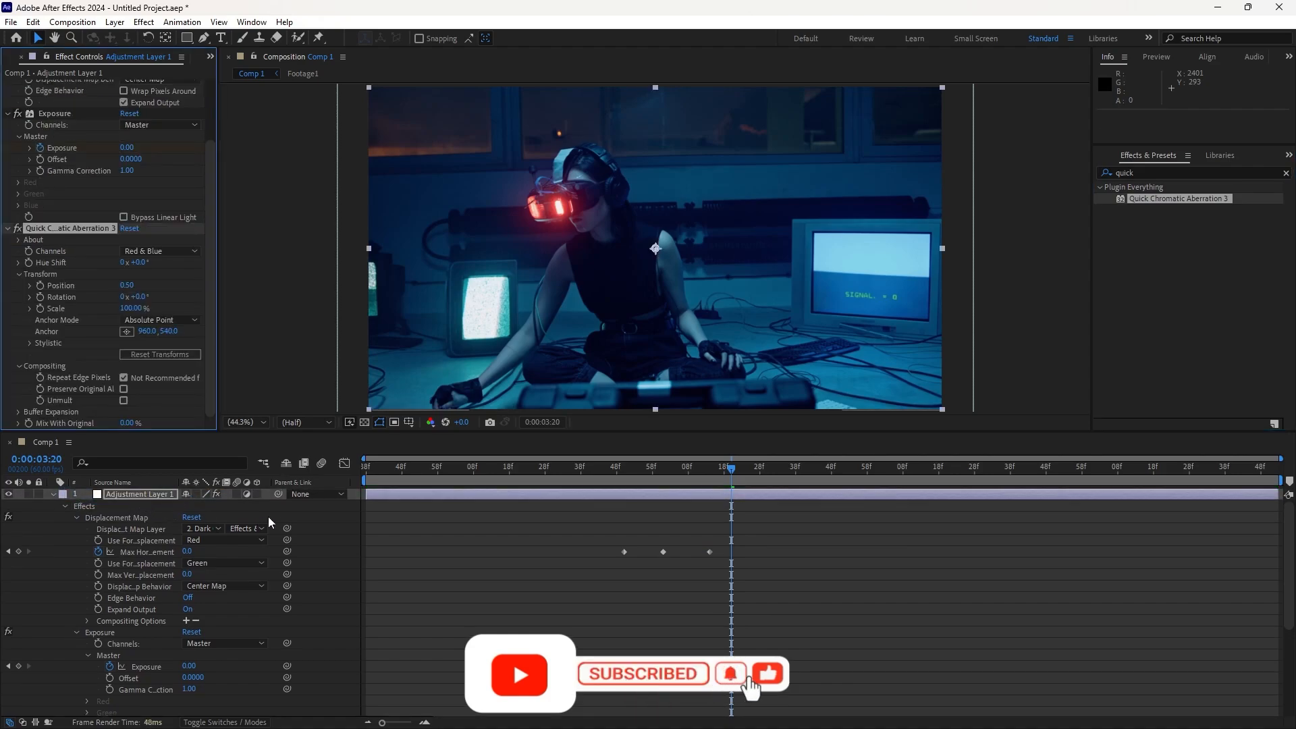
- Try out the chromatic aberration scale at 0:00:02:48, set it to 100% and start keyframing it there
drag(718, 471, 613, 488)
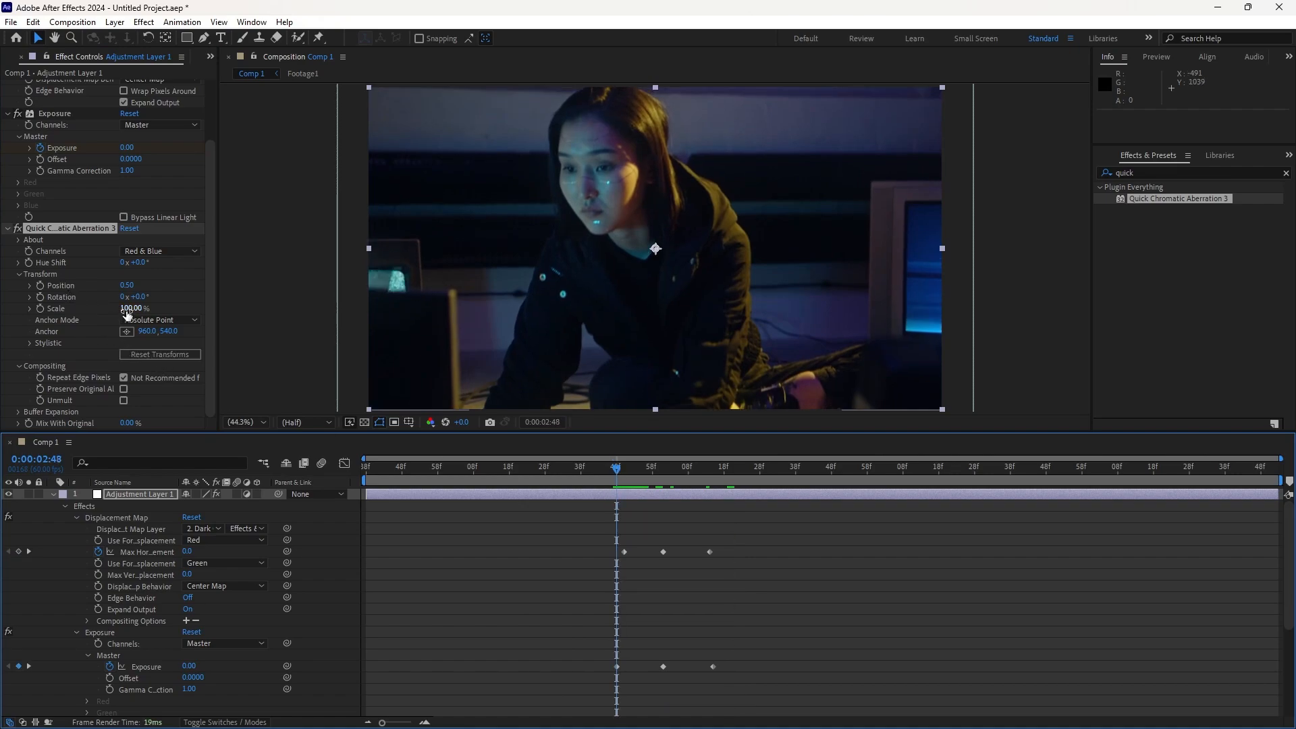
drag(129, 313, 143, 309)
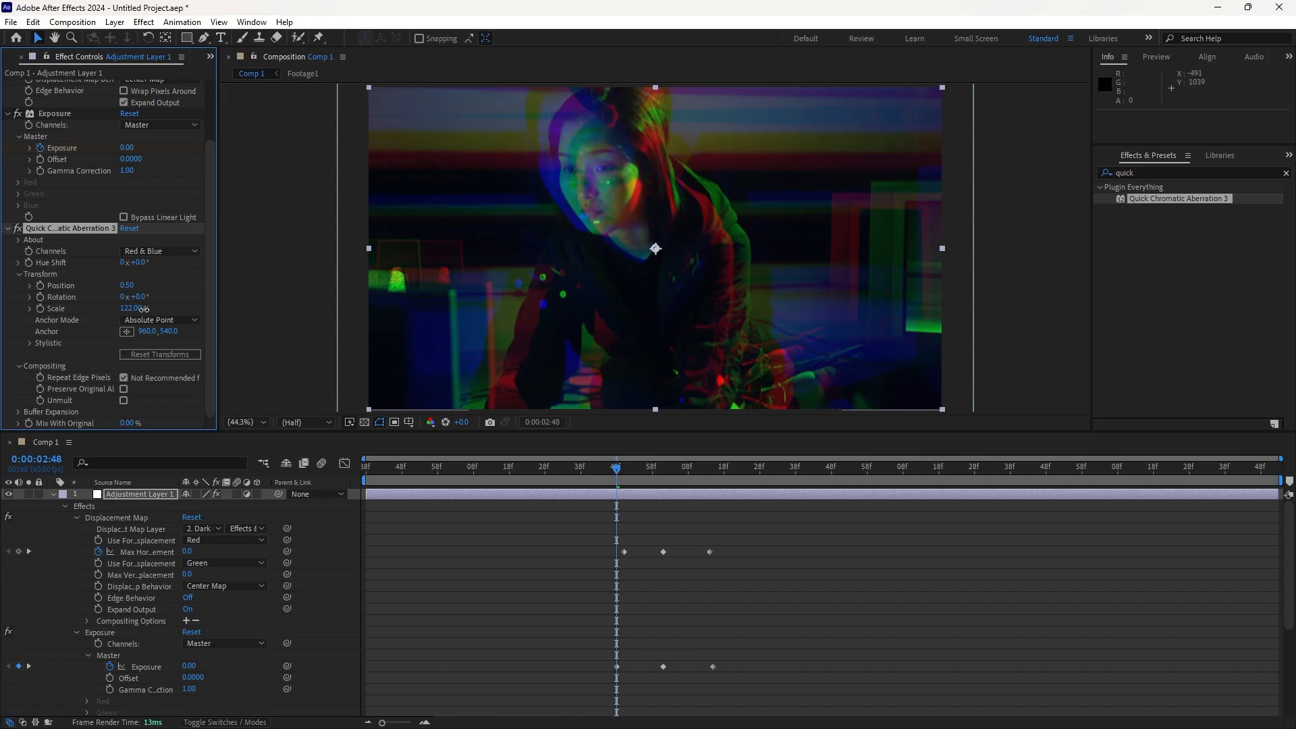
drag(144, 309, 128, 311)
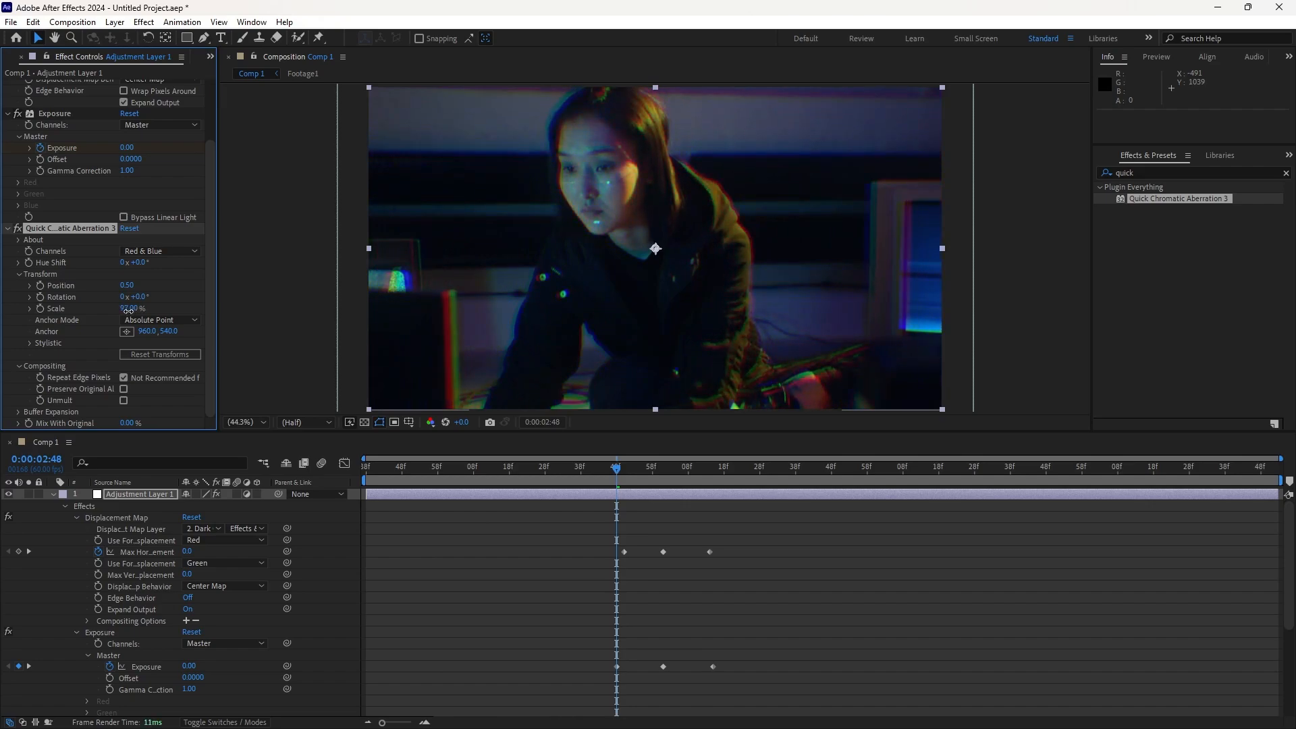
click(128, 310)
text(100)
key(Return)
click(39, 308)
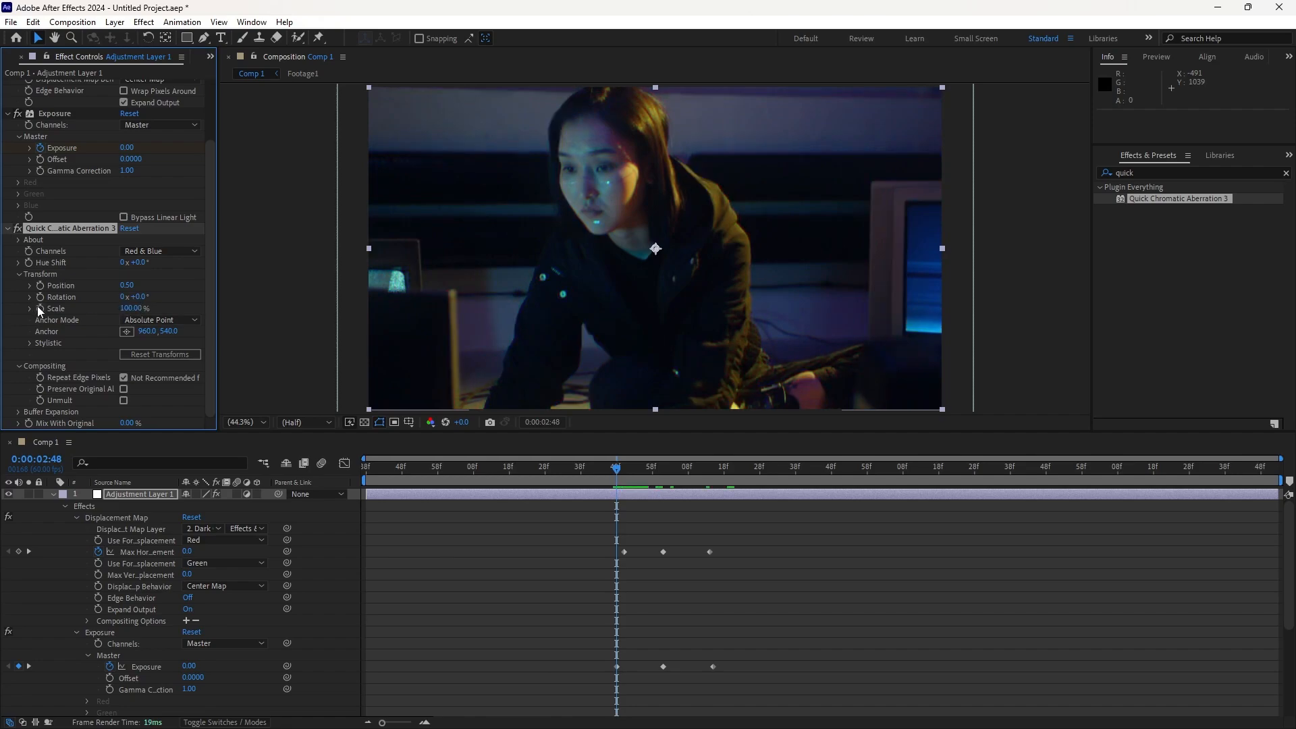
- Set the chromatic aberration scale to 120% at 0:00:03:01
drag(614, 475, 662, 478)
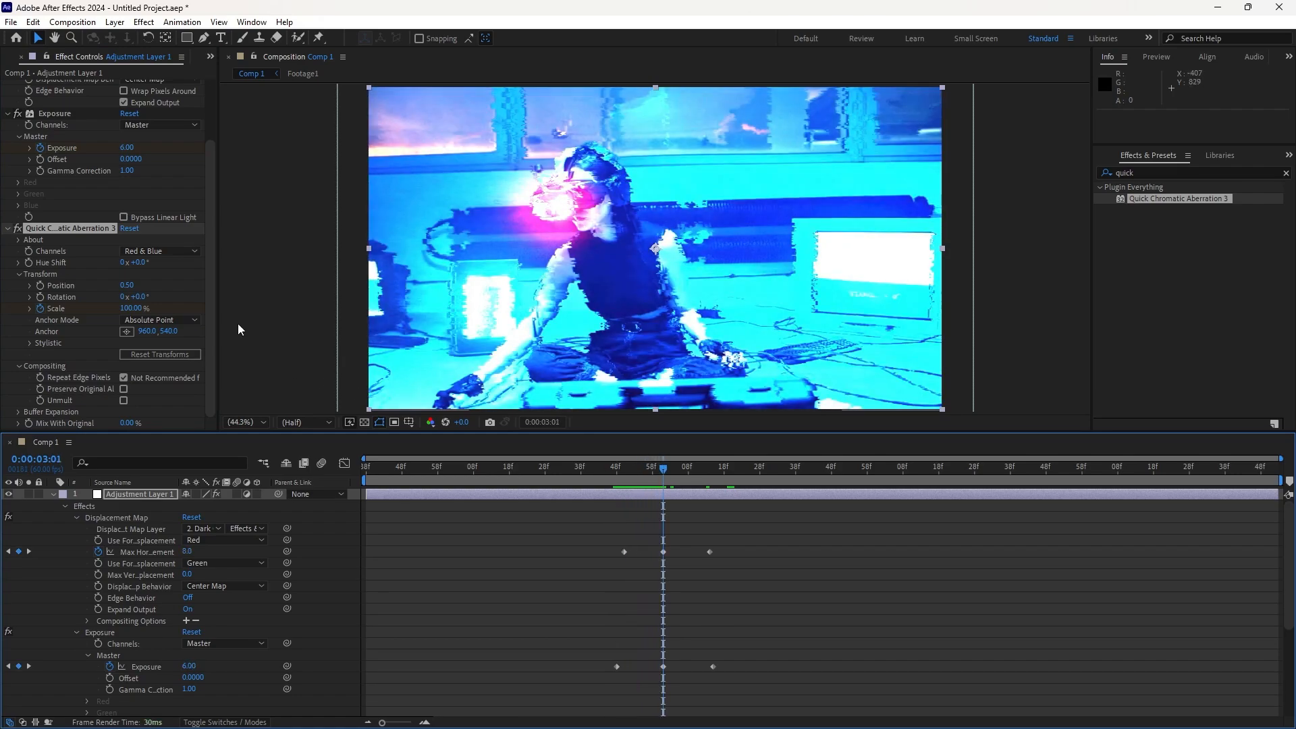
click(132, 309)
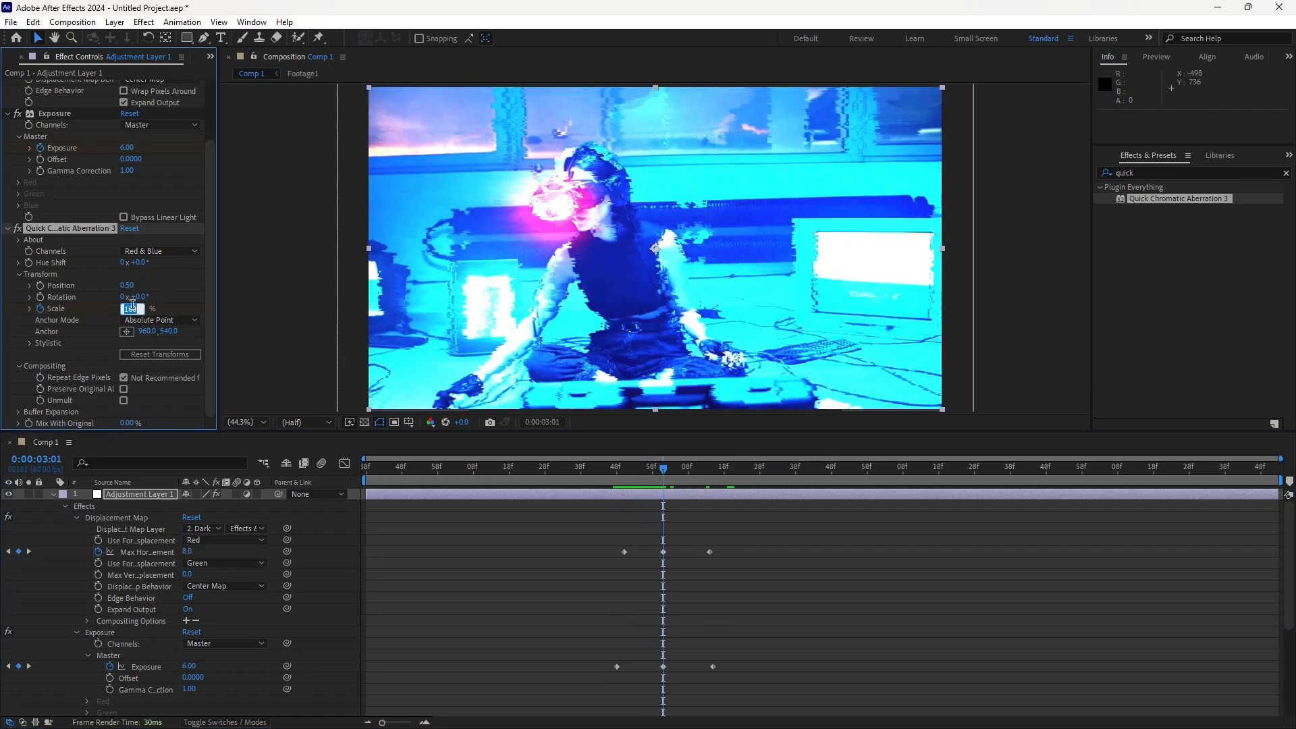
text(120)
key(Return)
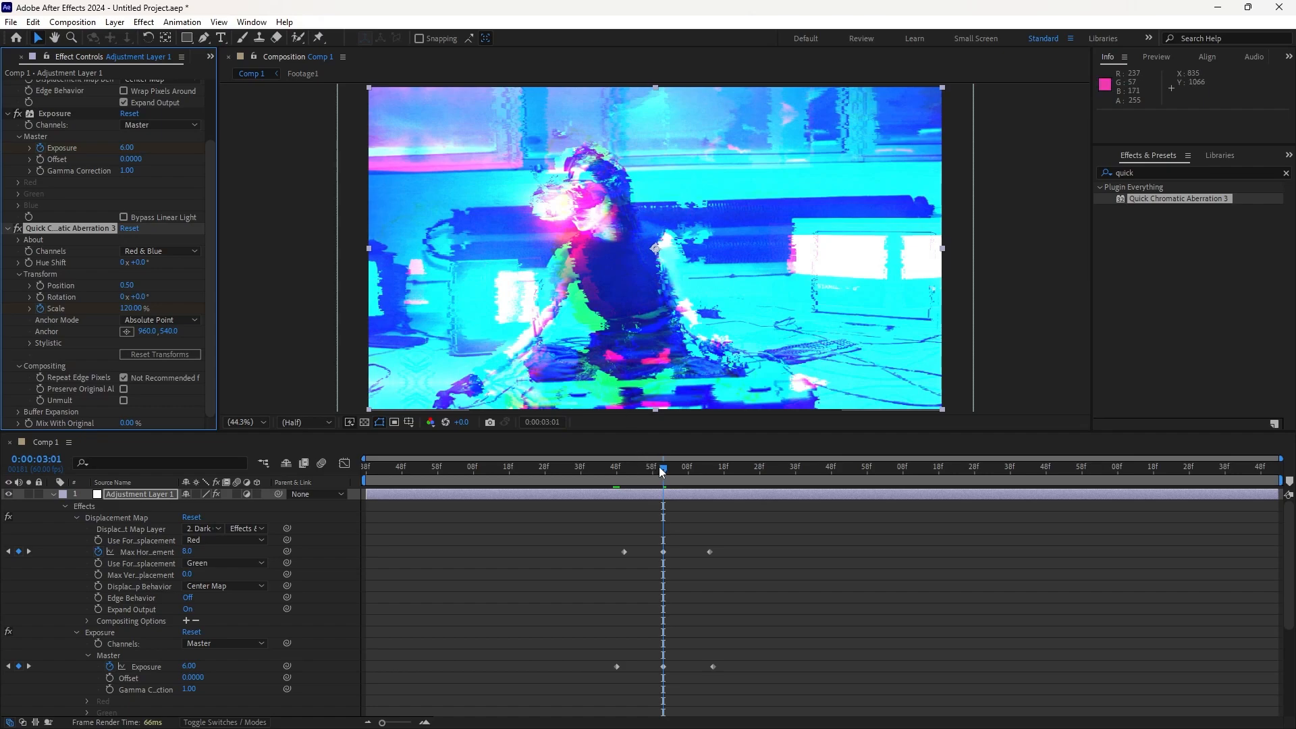
- Set the chromatic aberration scale to 100% at 0:00:03:14
drag(667, 471, 711, 480)
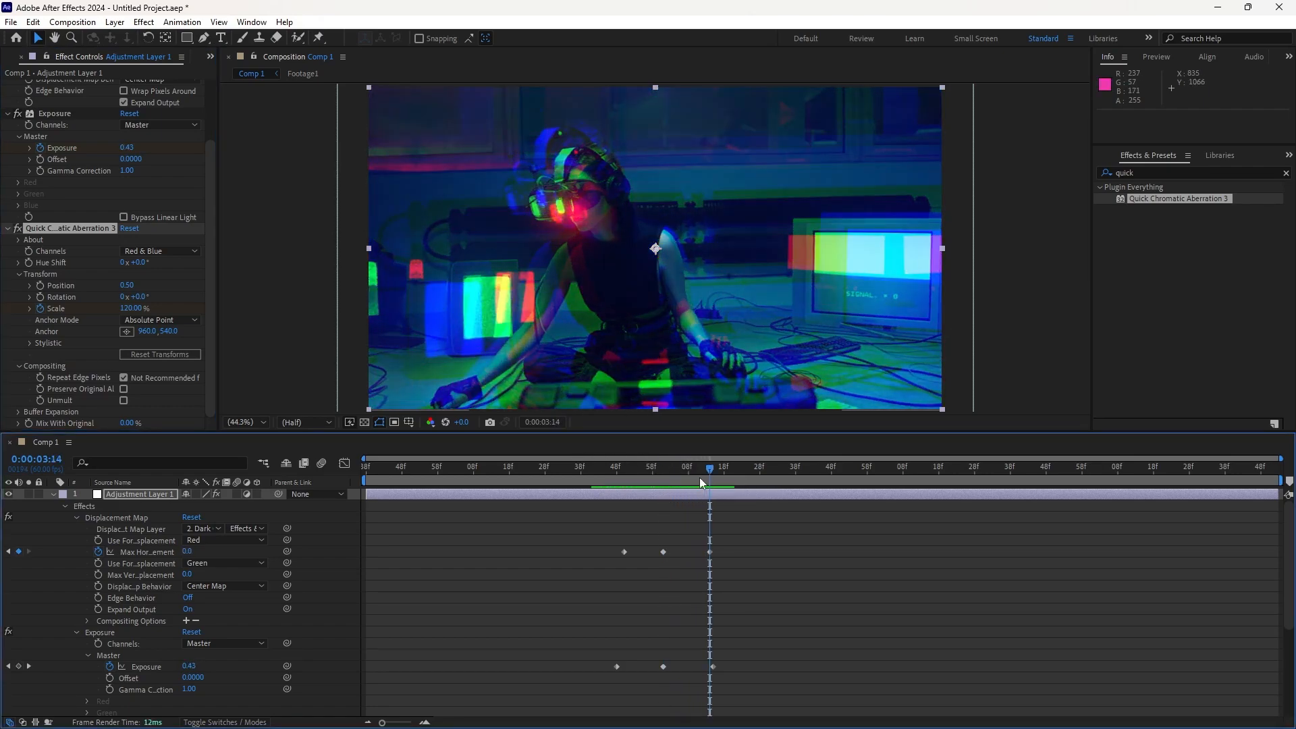
click(132, 308)
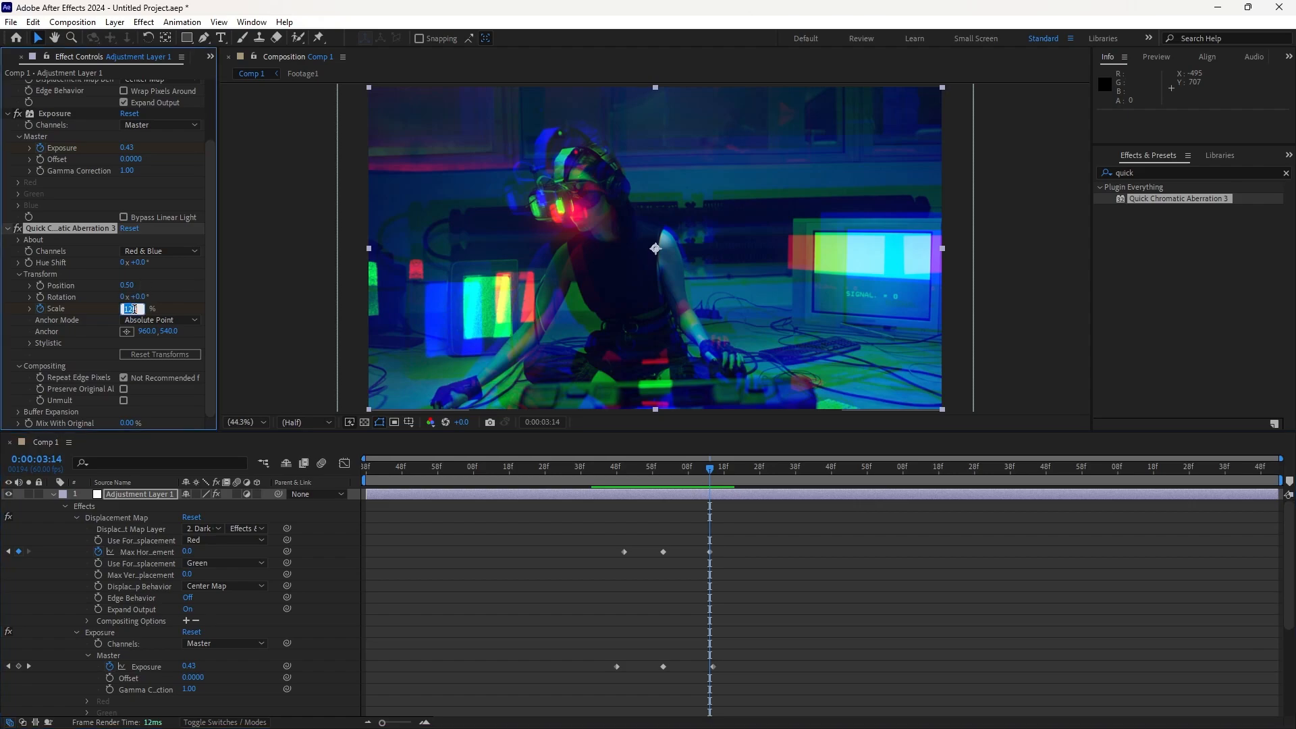
text(100)
key(Return)
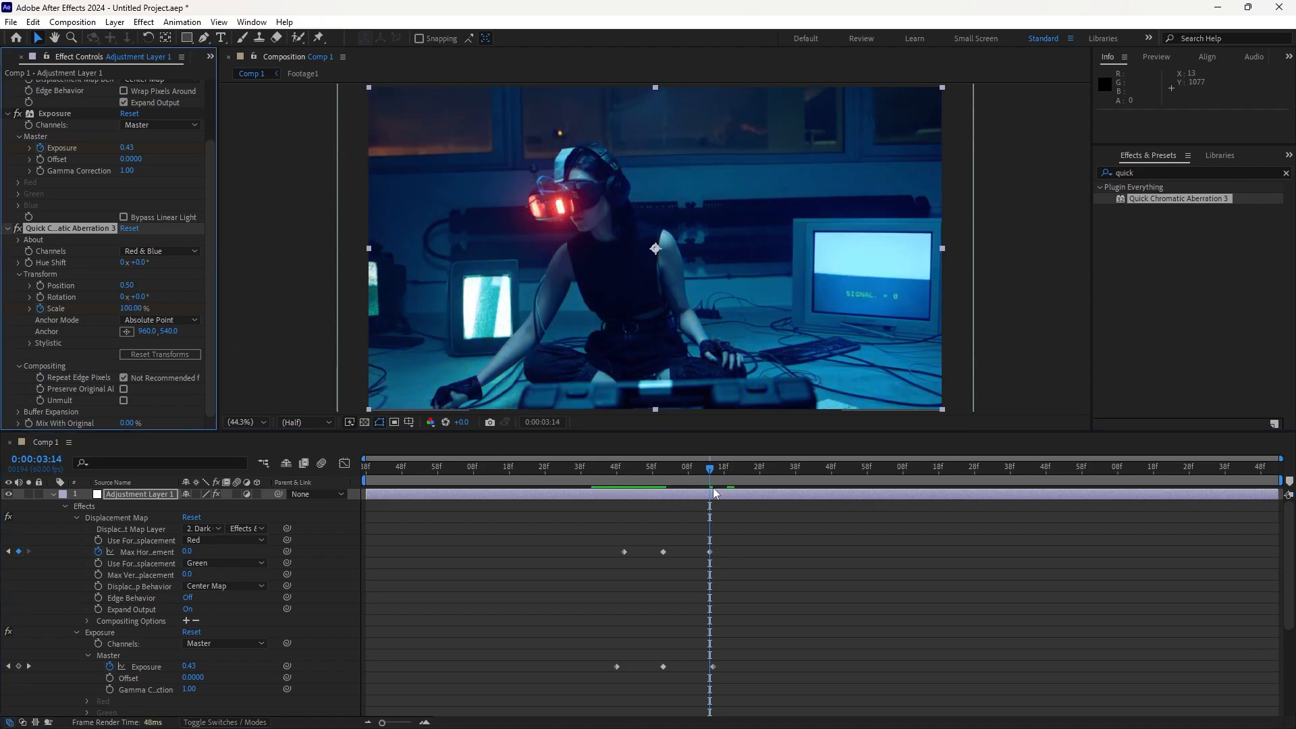
- Play the transition twice from 0:00:01:38 and look over the chromatic aberration keyframes of Adjustment Layer 1
drag(712, 472, 225, 473)
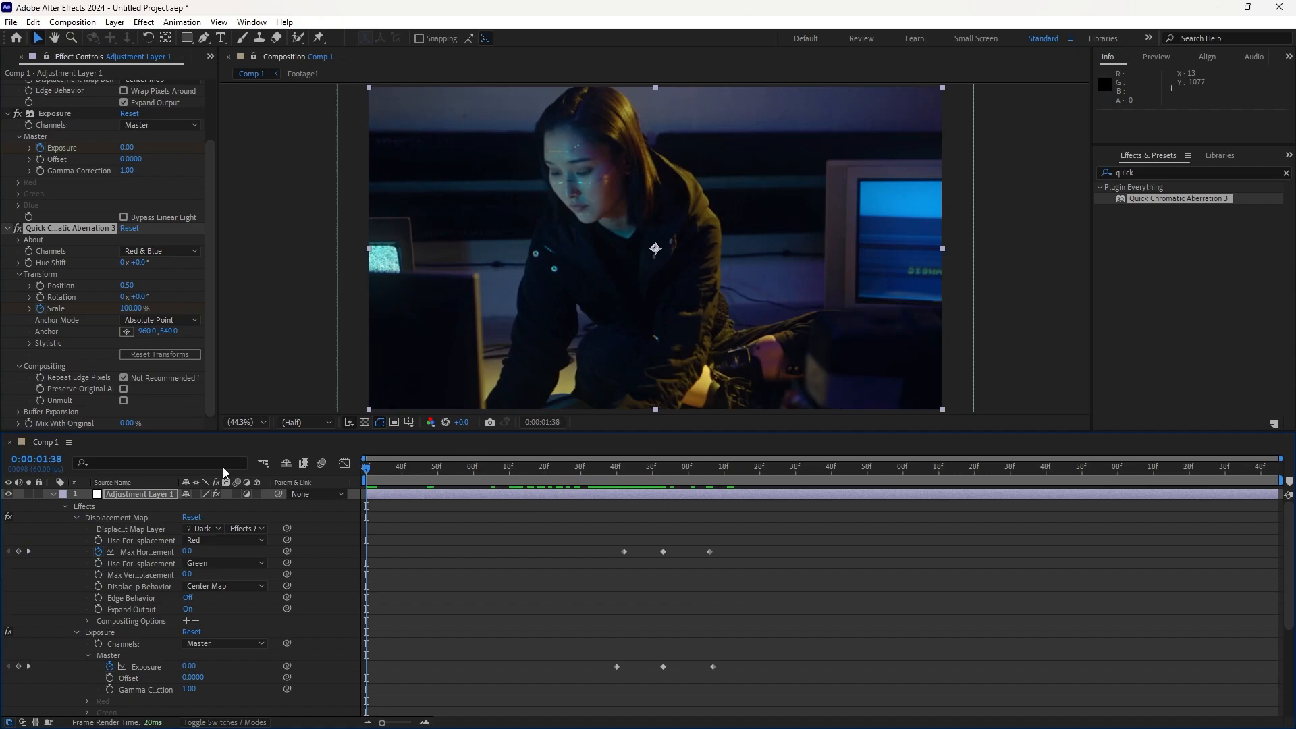
key(space)
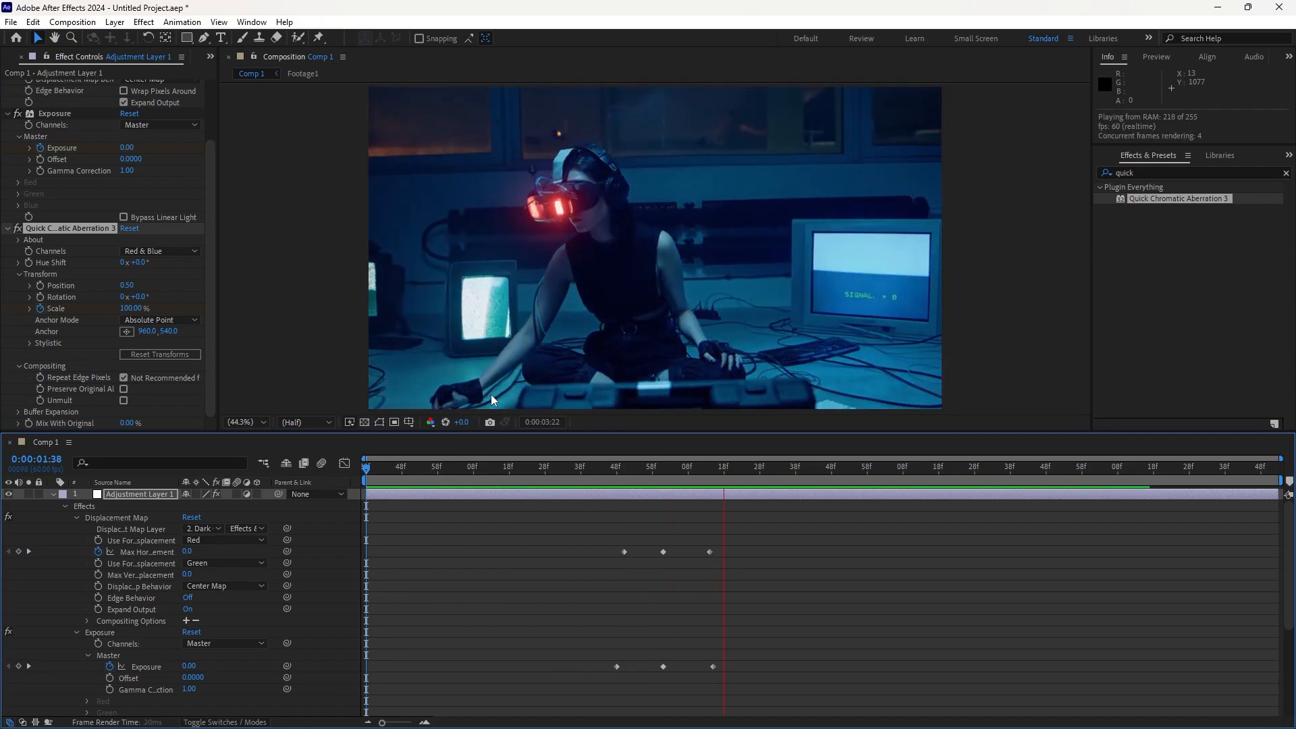
key(space)
scroll(140, 648, down, 4)
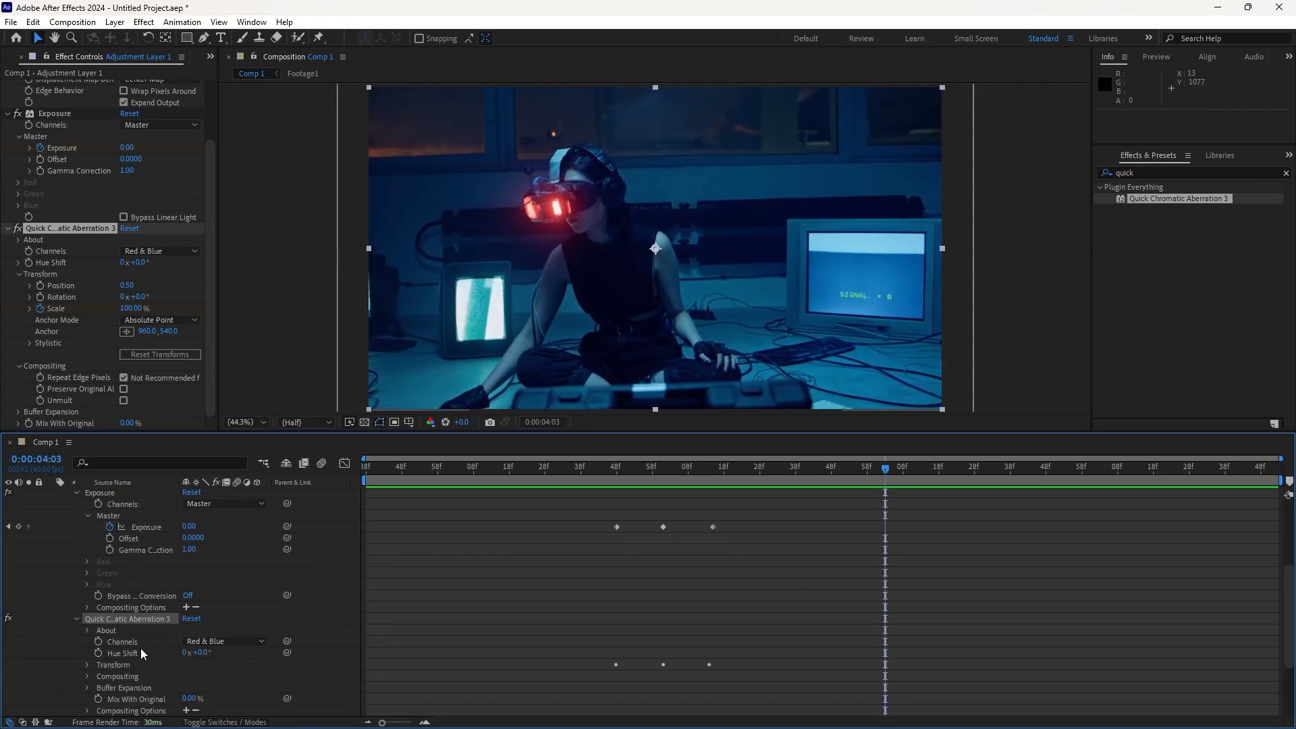
scroll(141, 648, down, 1)
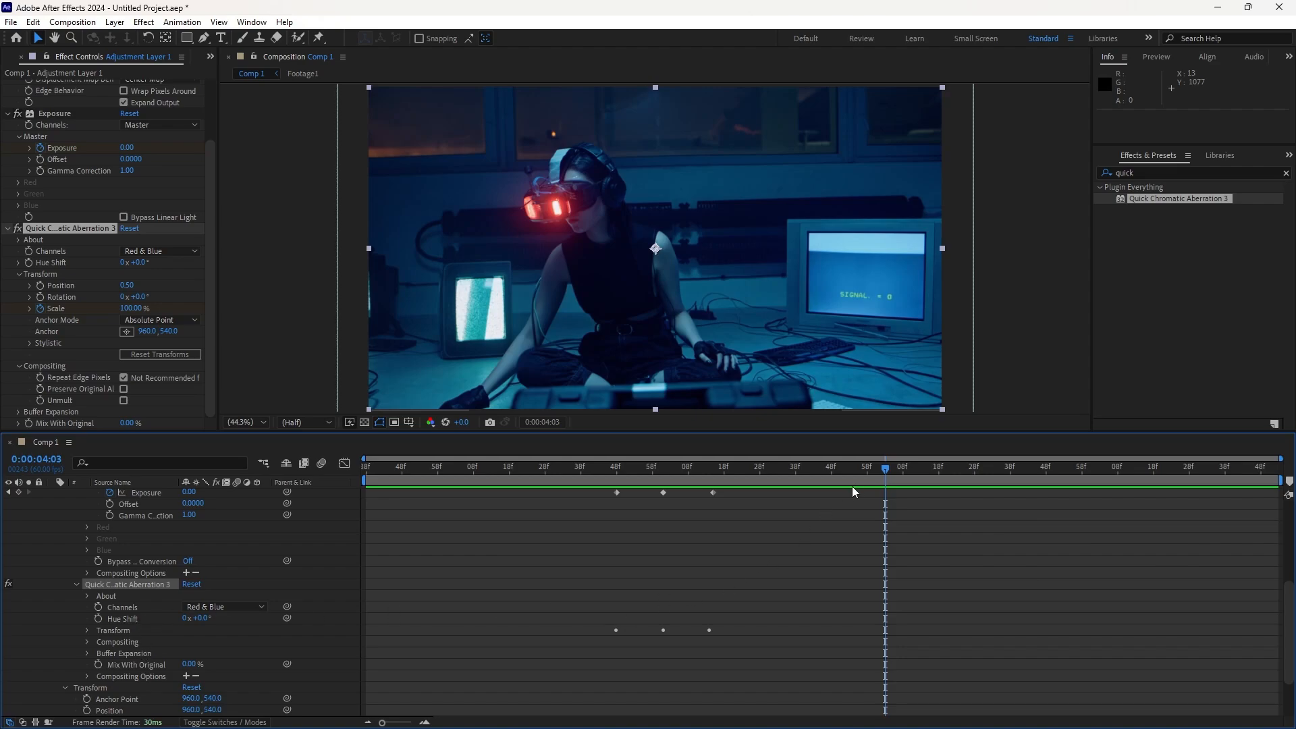
drag(881, 467, 351, 481)
scroll(504, 505, up, 1)
scroll(503, 505, up, 4)
key(space)
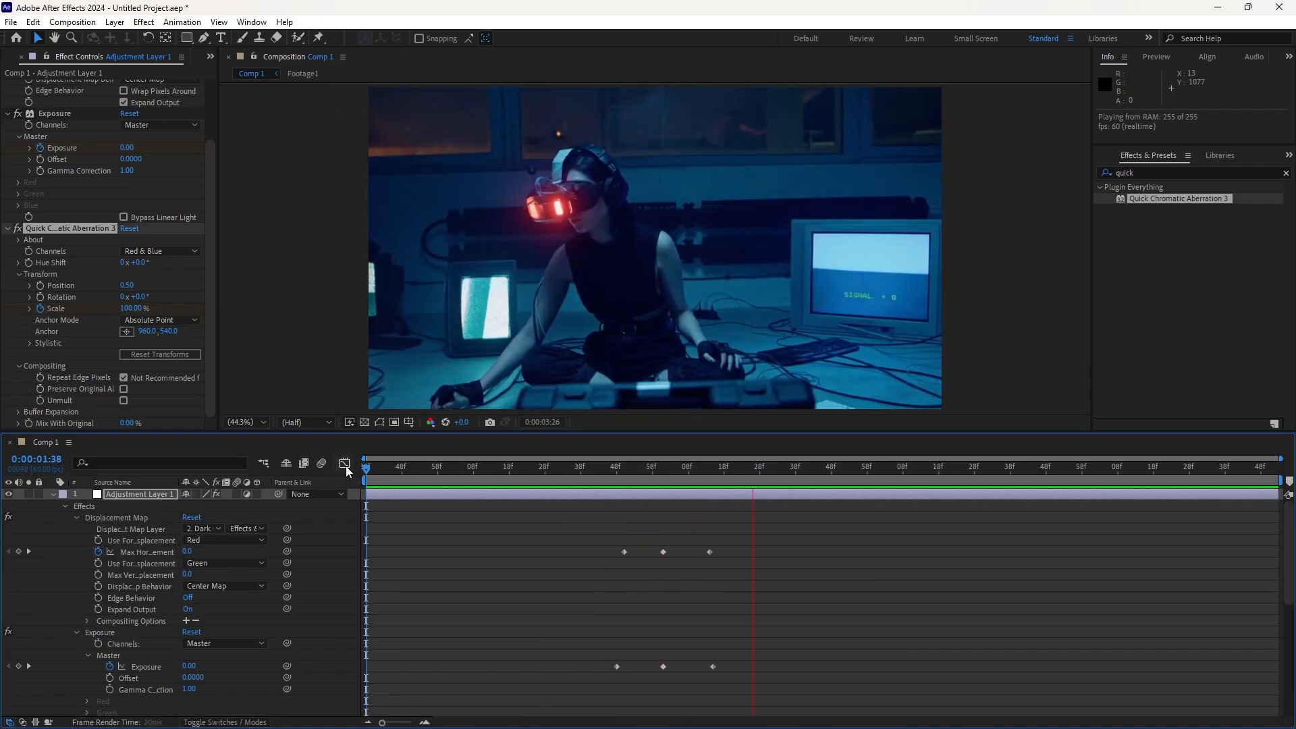
key(space)
scroll(491, 482, down, 5)
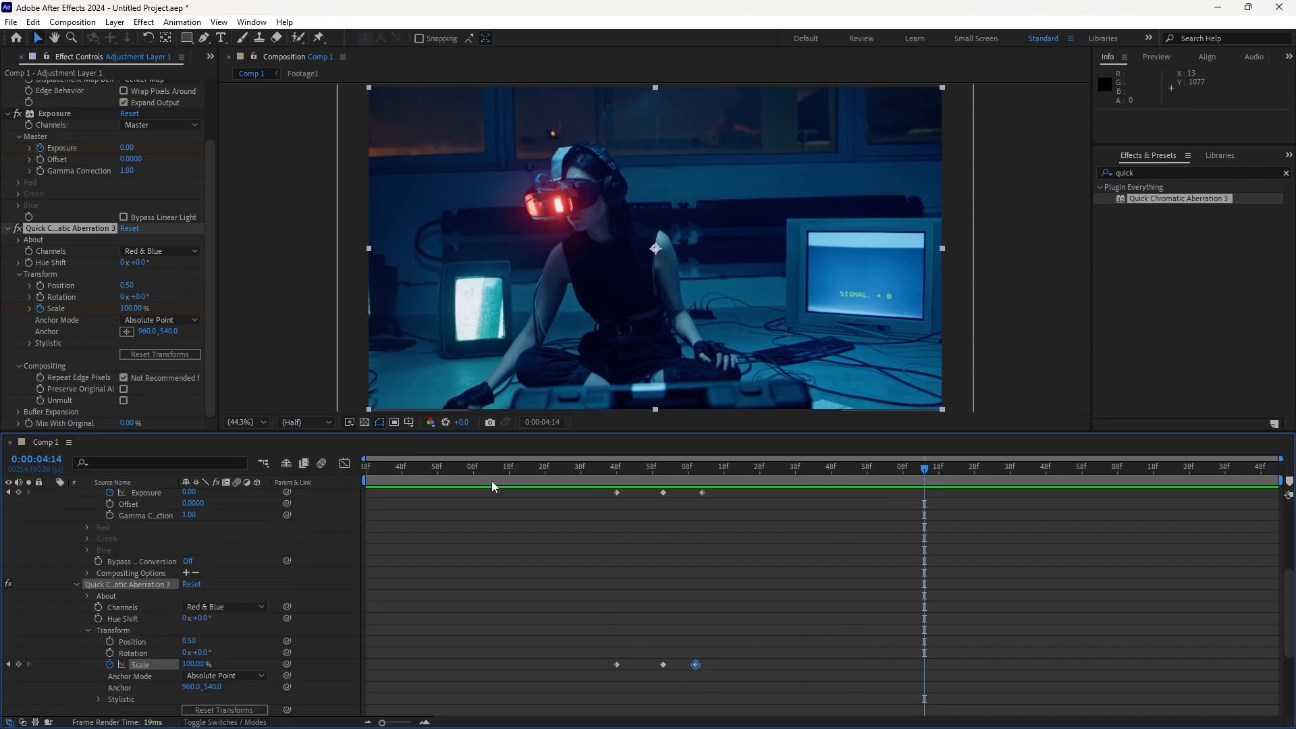